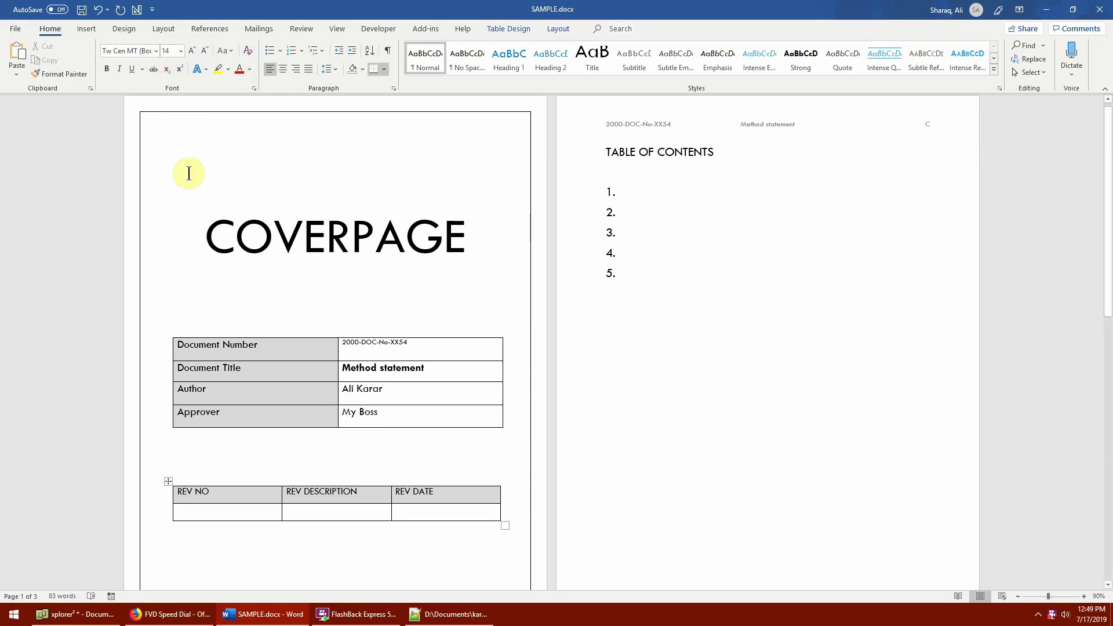
# - Show all built-in properties of the document and set its Status property to "Issued for Review"
pyautogui.click(13, 29)
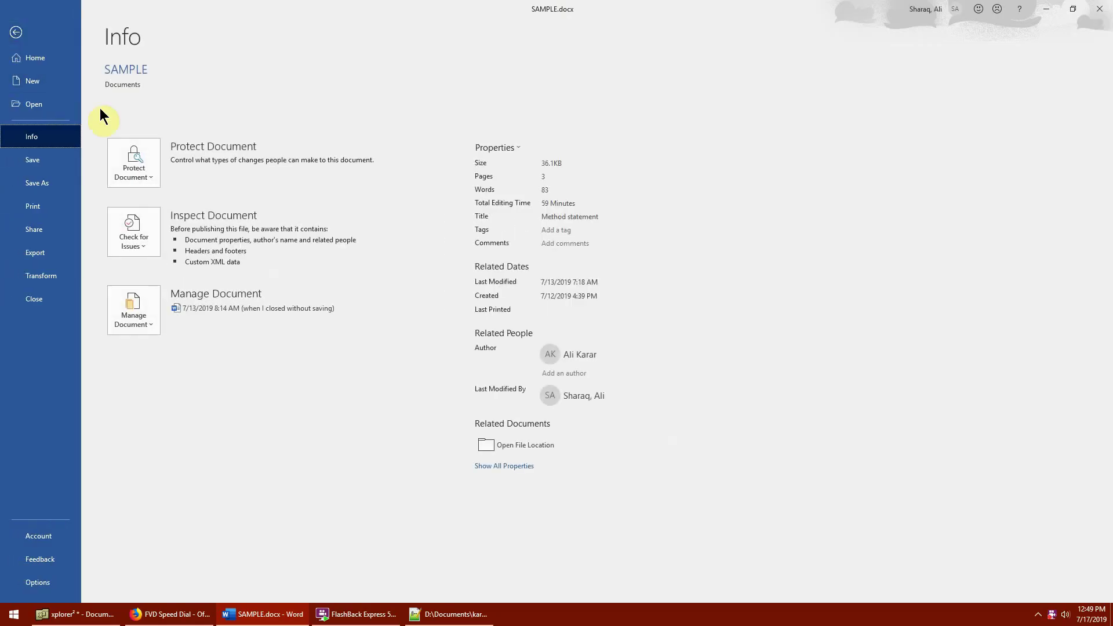
pyautogui.click(505, 164)
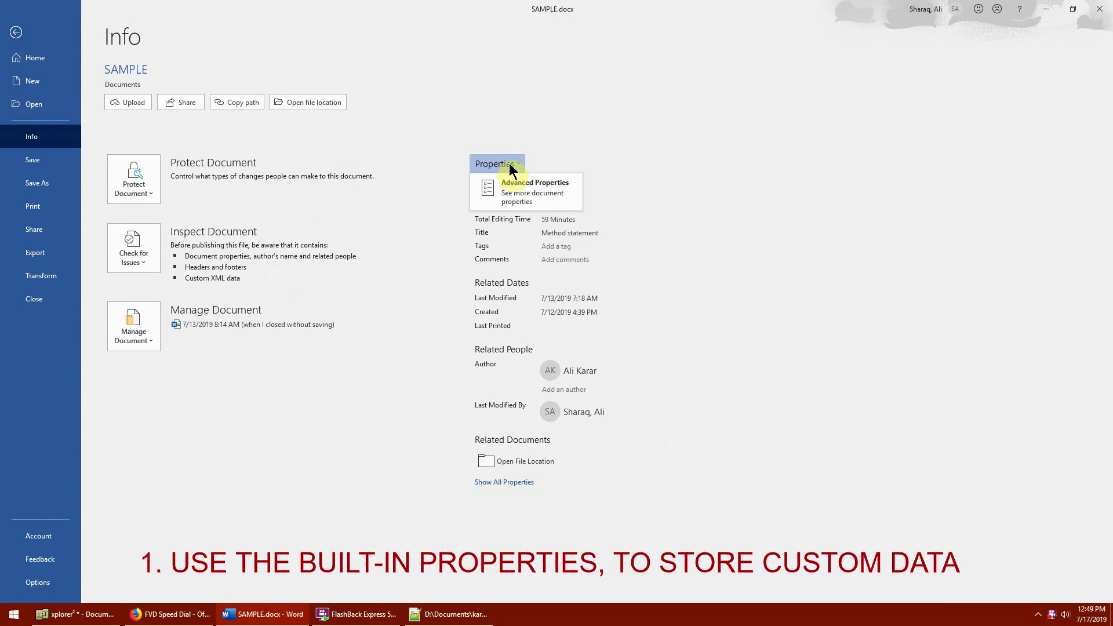
pyautogui.click(643, 196)
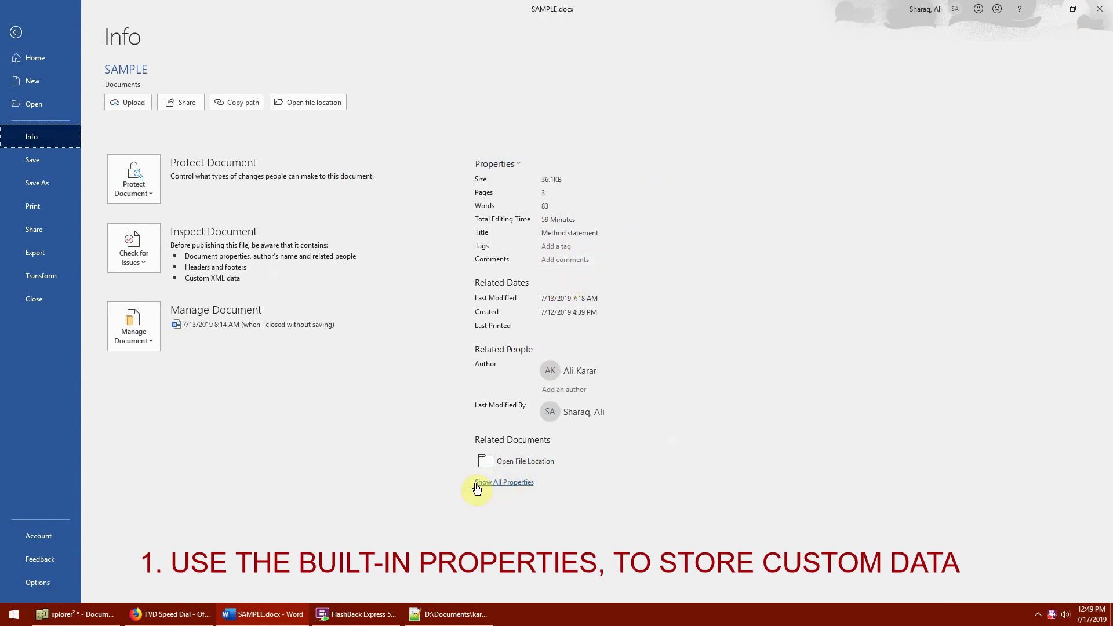
pyautogui.click(504, 485)
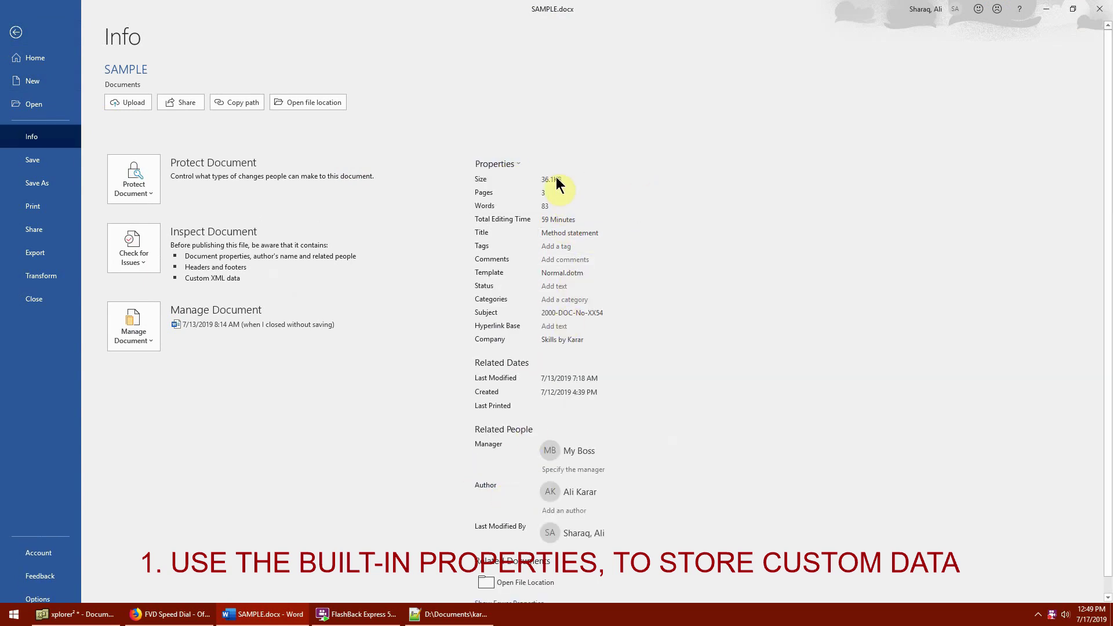
pyautogui.click(558, 339)
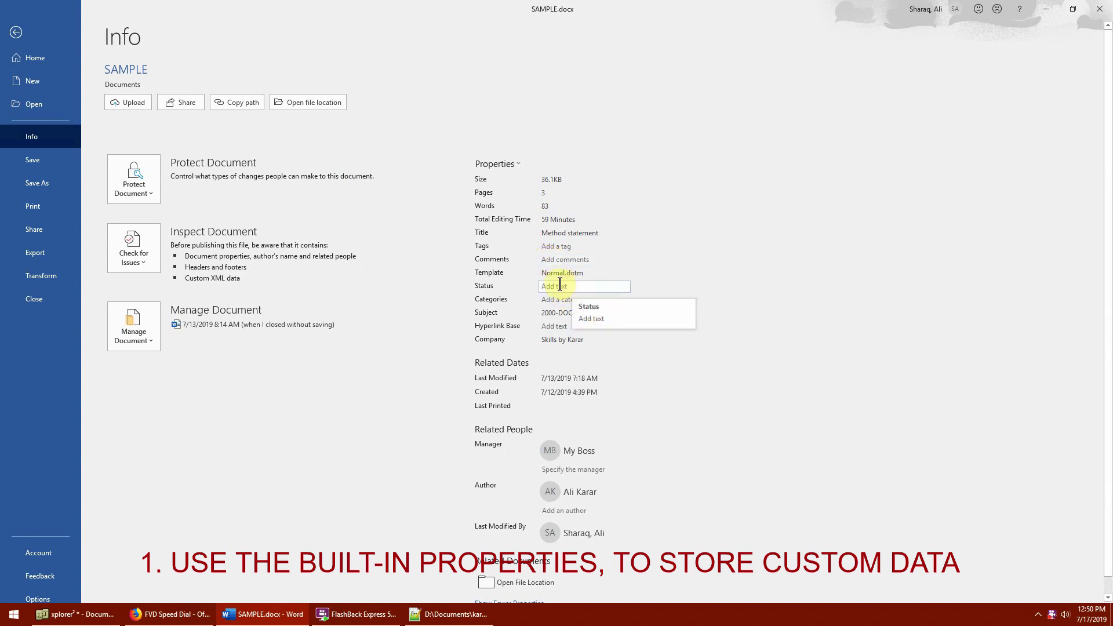
pyautogui.click(559, 285)
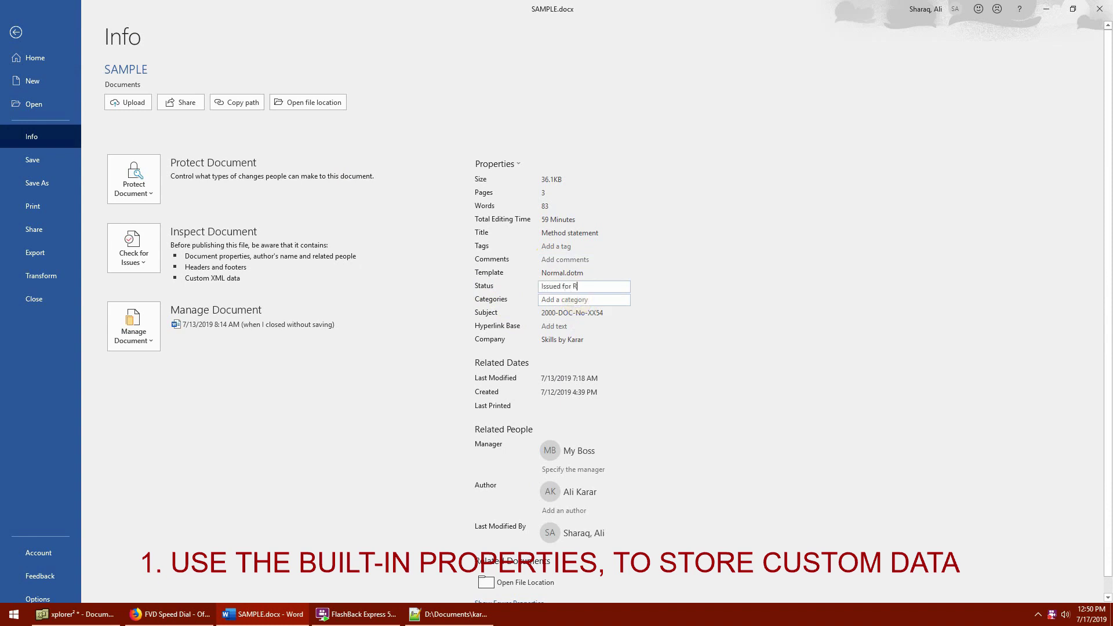
pyautogui.press('Return')
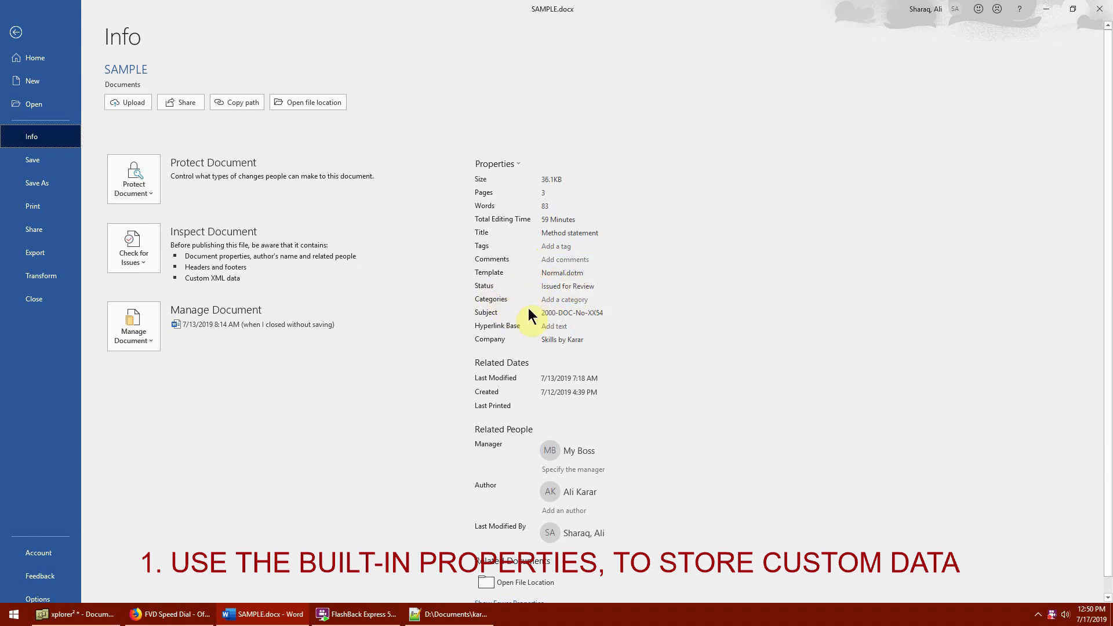
pyautogui.click(532, 313)
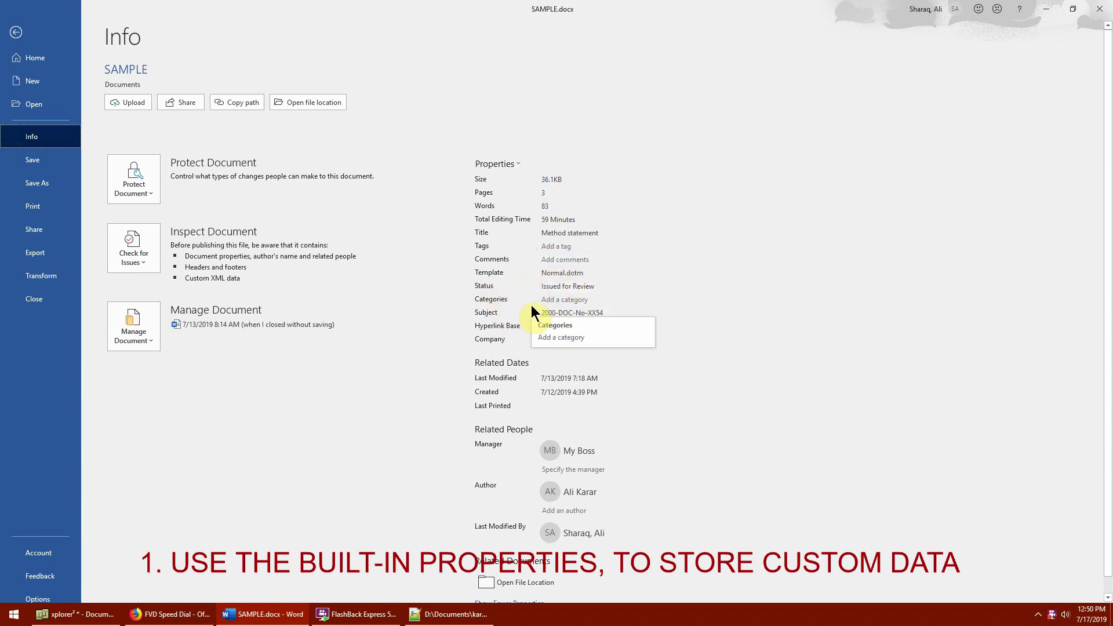
pyautogui.press('Escape')
# - Insert the Status document property into the empty cell under REV DESCRIPTION in the cover page's revision table
pyautogui.click(331, 512)
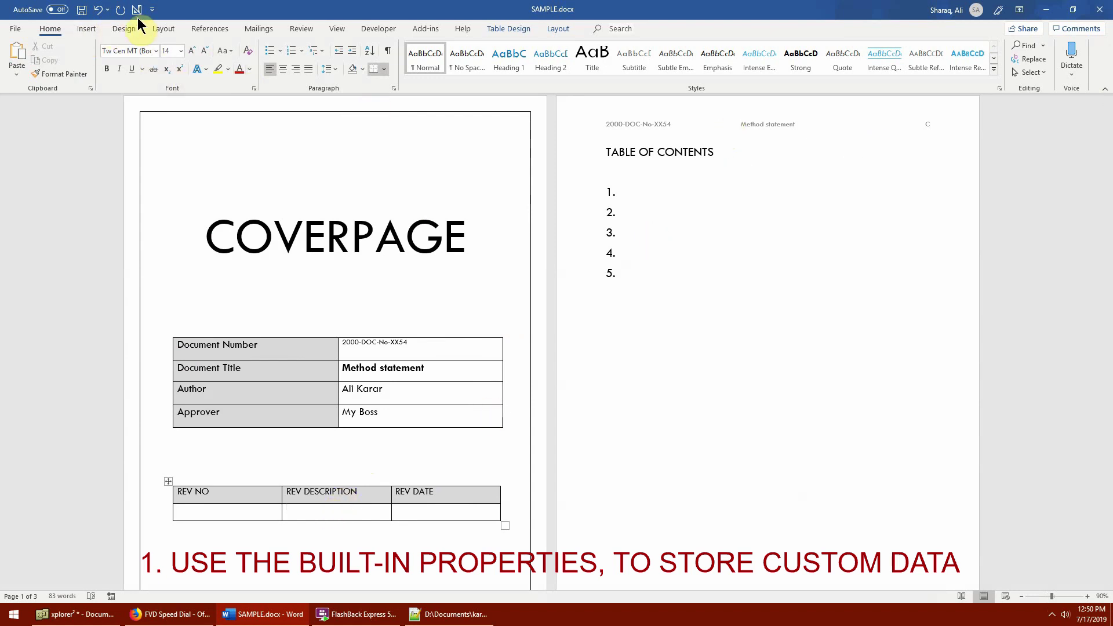
pyautogui.click(87, 30)
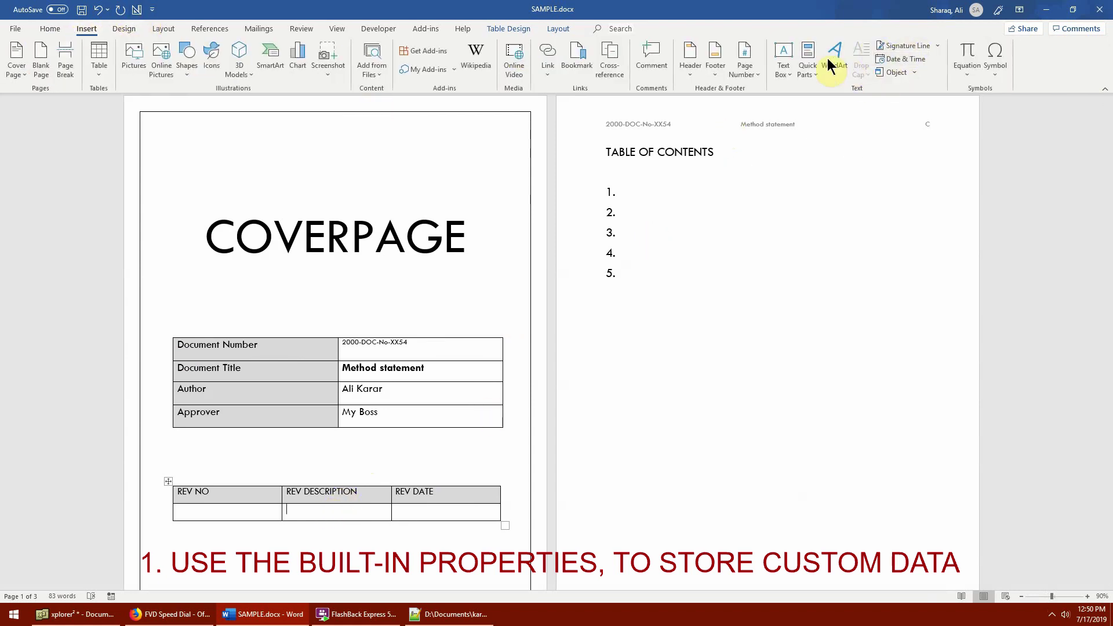
pyautogui.click(807, 70)
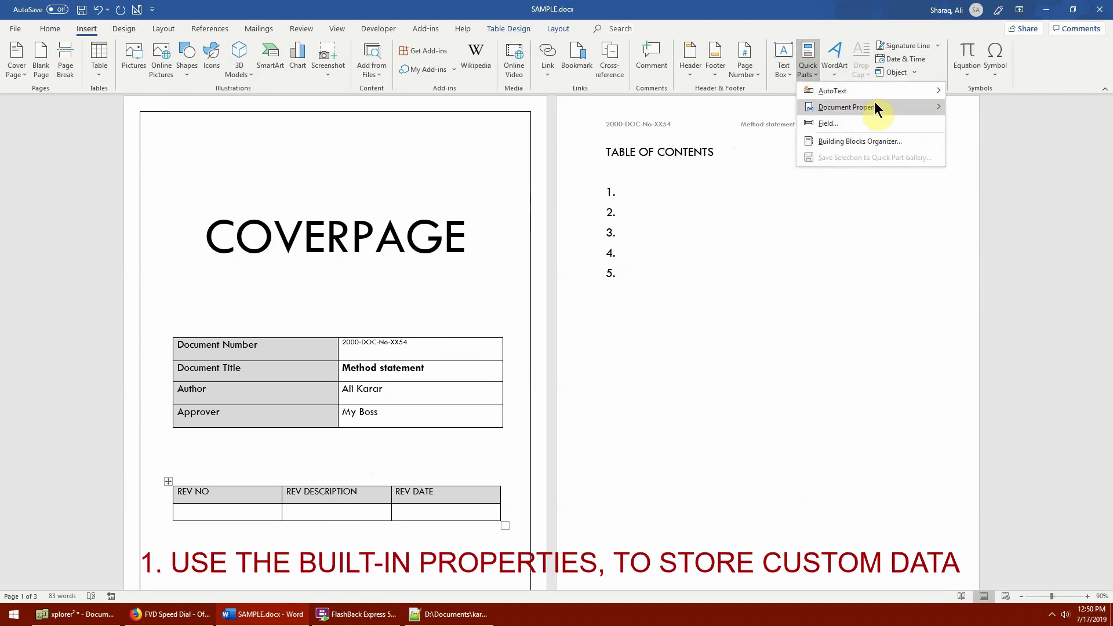
pyautogui.moveTo(874, 107)
pyautogui.click(986, 304)
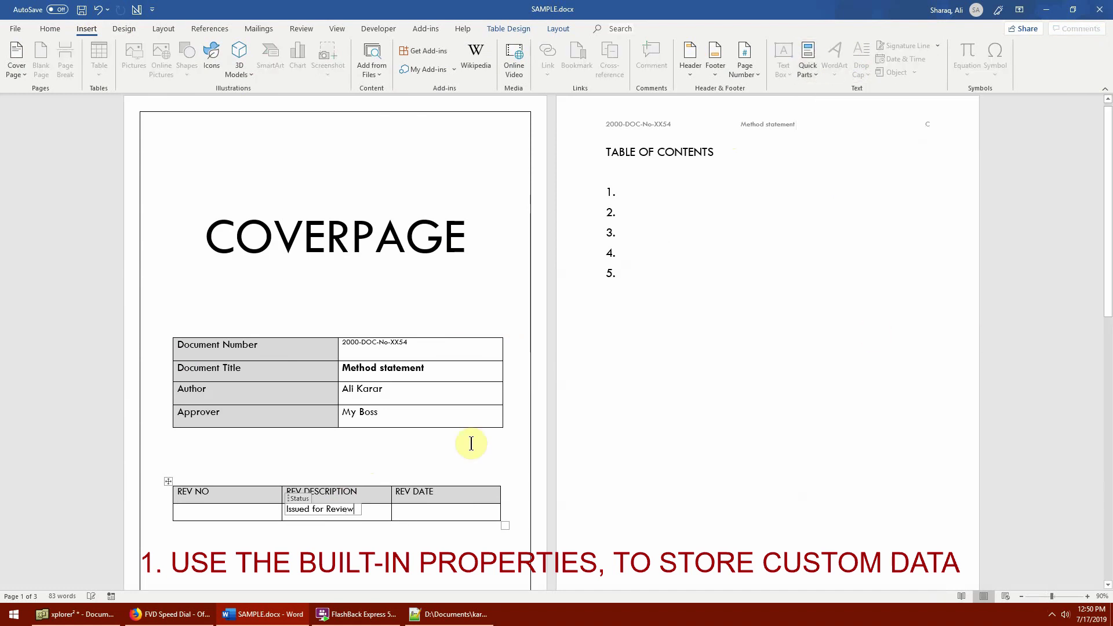
# - Switch to Firefox and open the Document Manager library on the SharePoint site
pyautogui.click(435, 508)
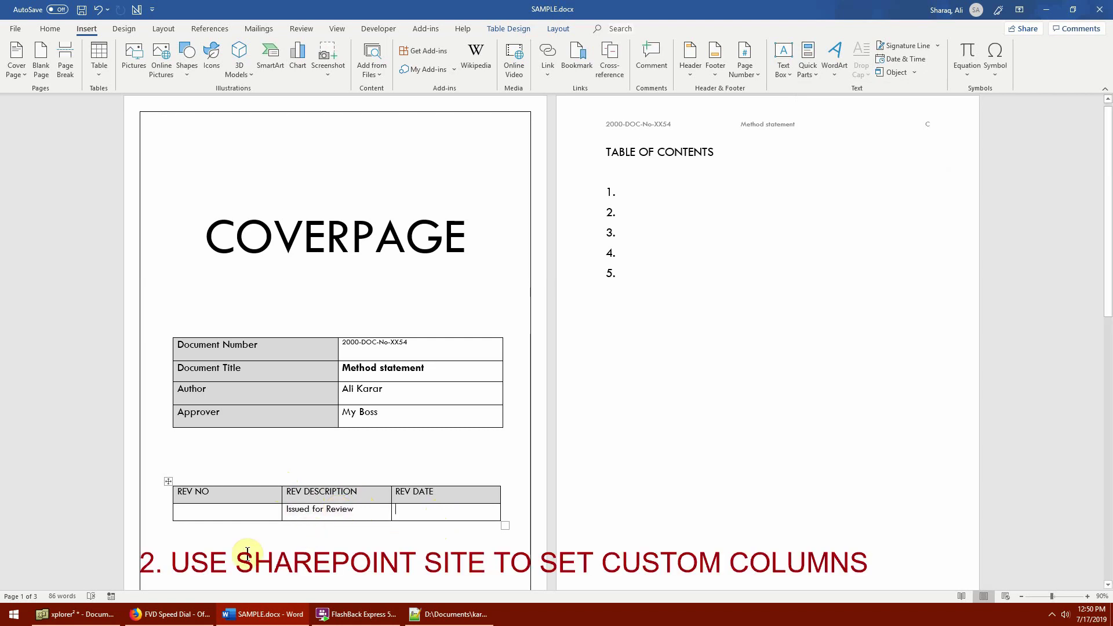
pyautogui.click(175, 619)
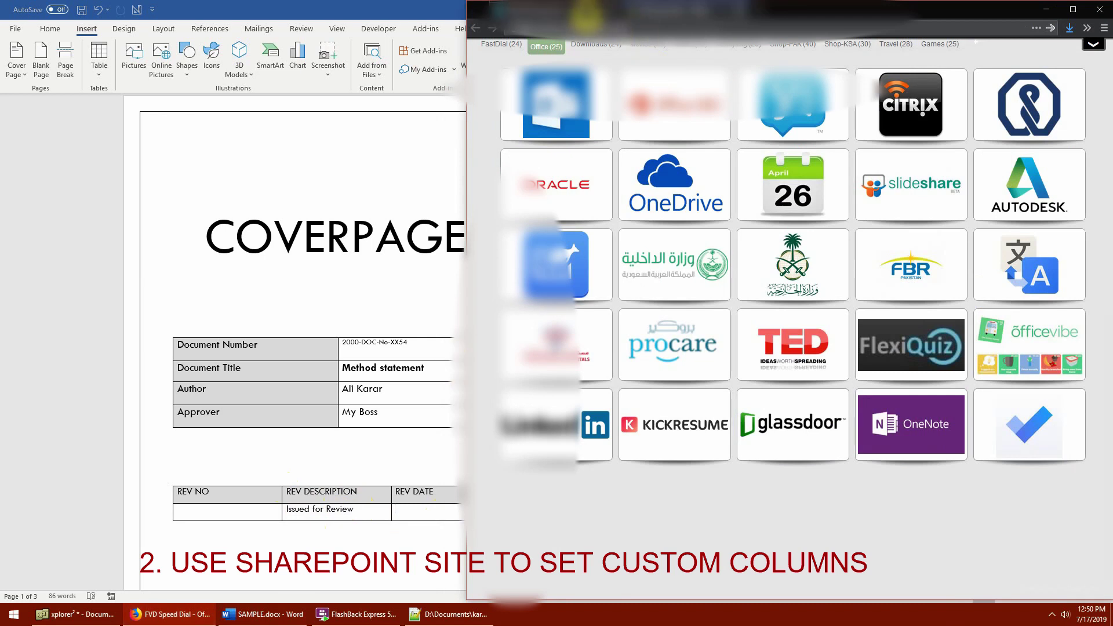
pyautogui.click(579, 26)
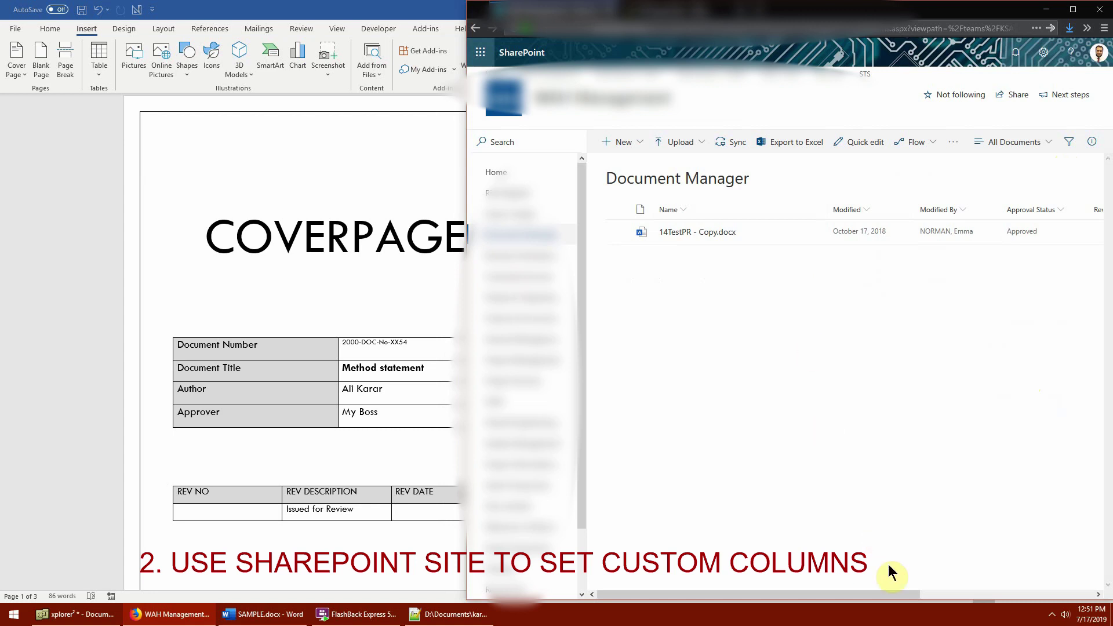
# - Add a date column named RevDate to the Document Manager library, with friendly format enabled and today's date as the default value
pyautogui.moveTo(888, 592); pyautogui.dragTo(1061, 600)
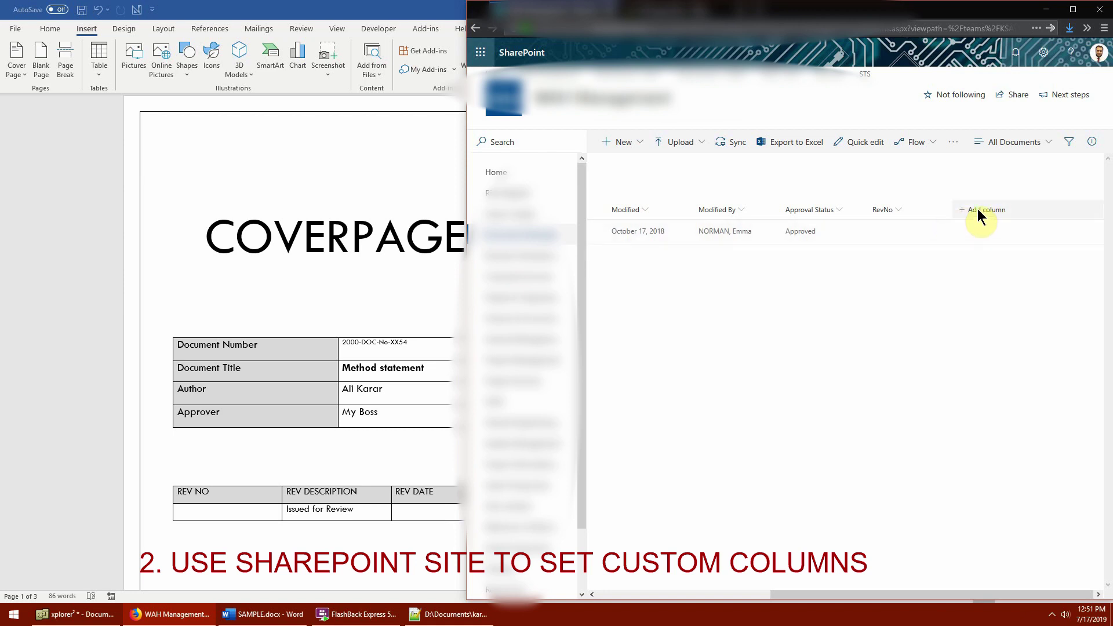
pyautogui.moveTo(727, 233)
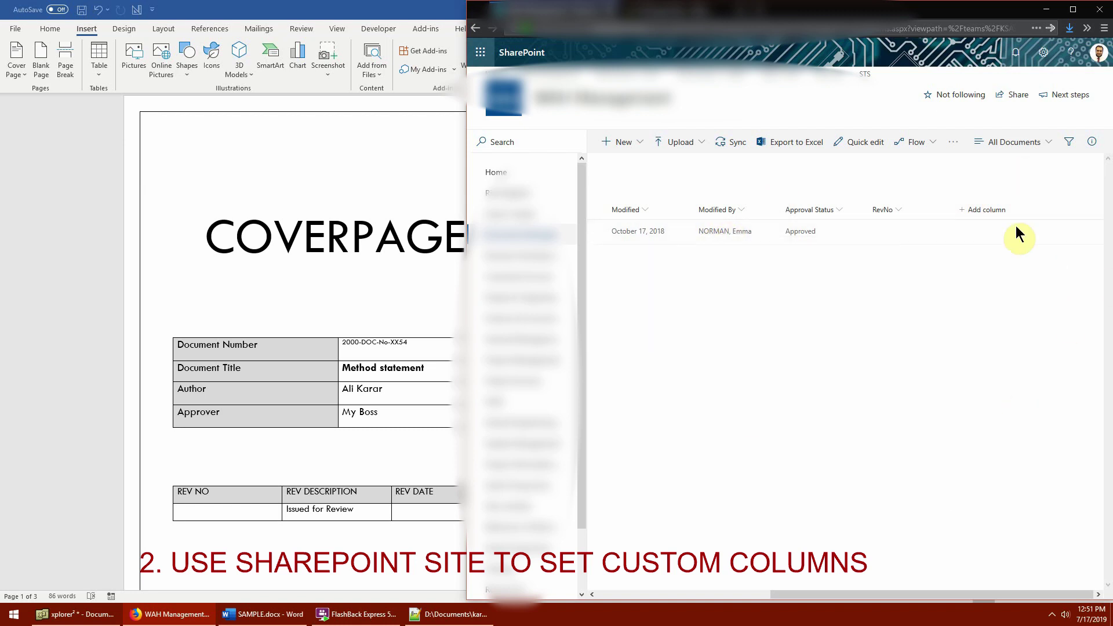
pyautogui.click(971, 211)
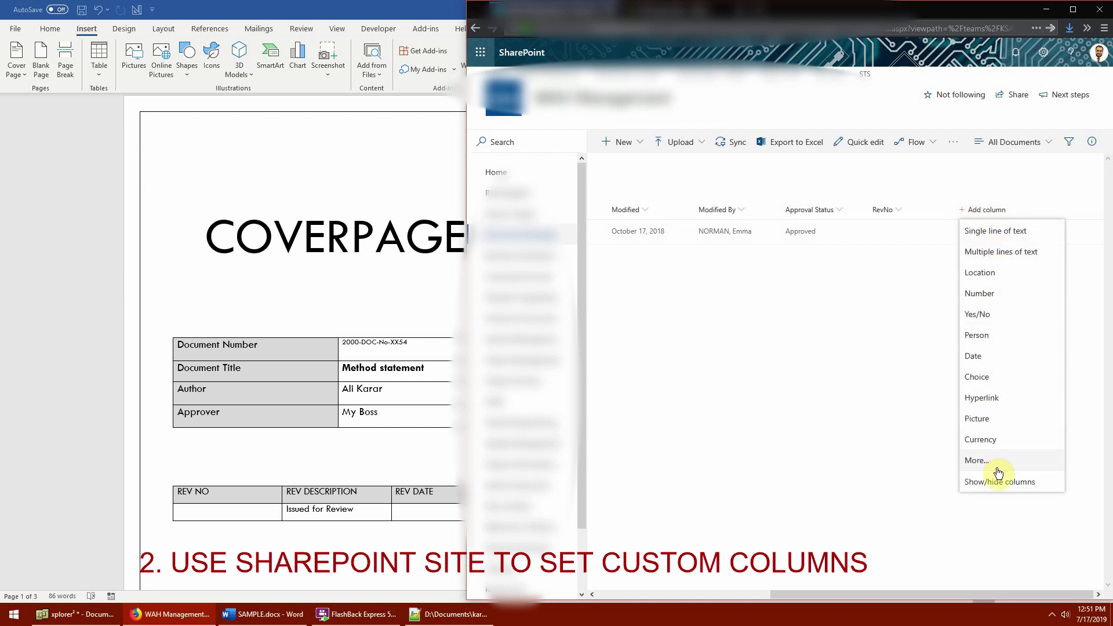
pyautogui.click(988, 358)
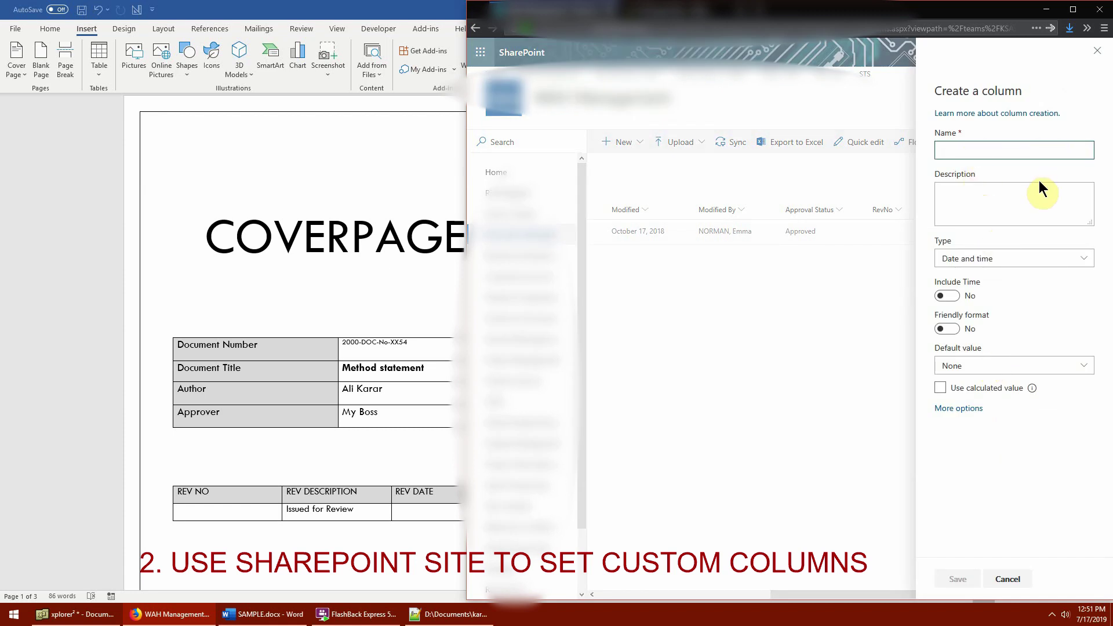
pyautogui.write('RevDate')
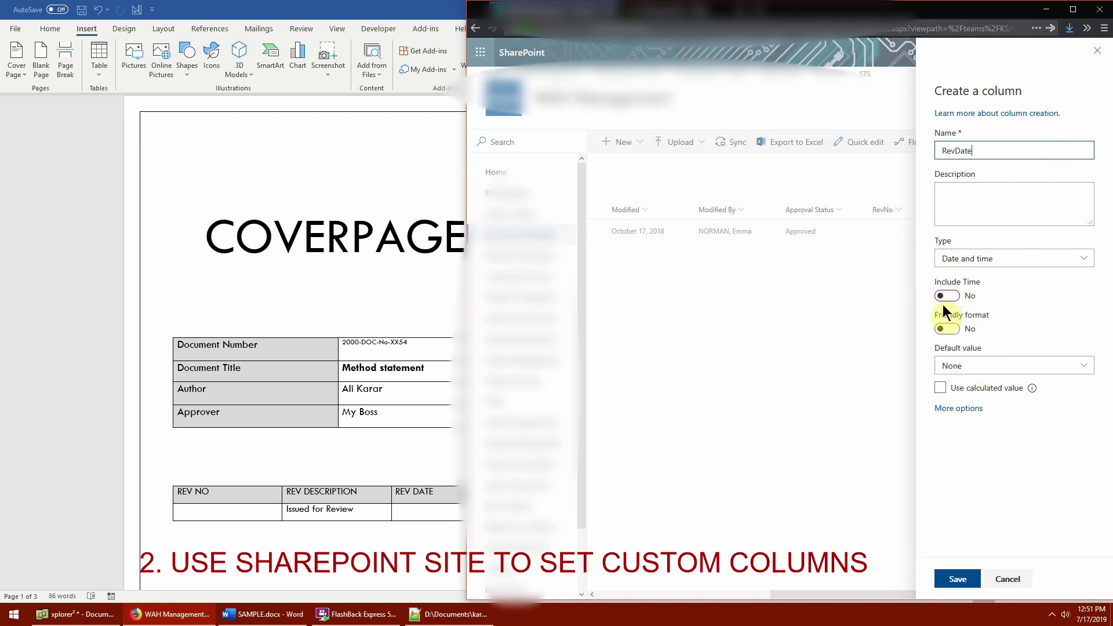
pyautogui.click(945, 329)
pyautogui.click(966, 371)
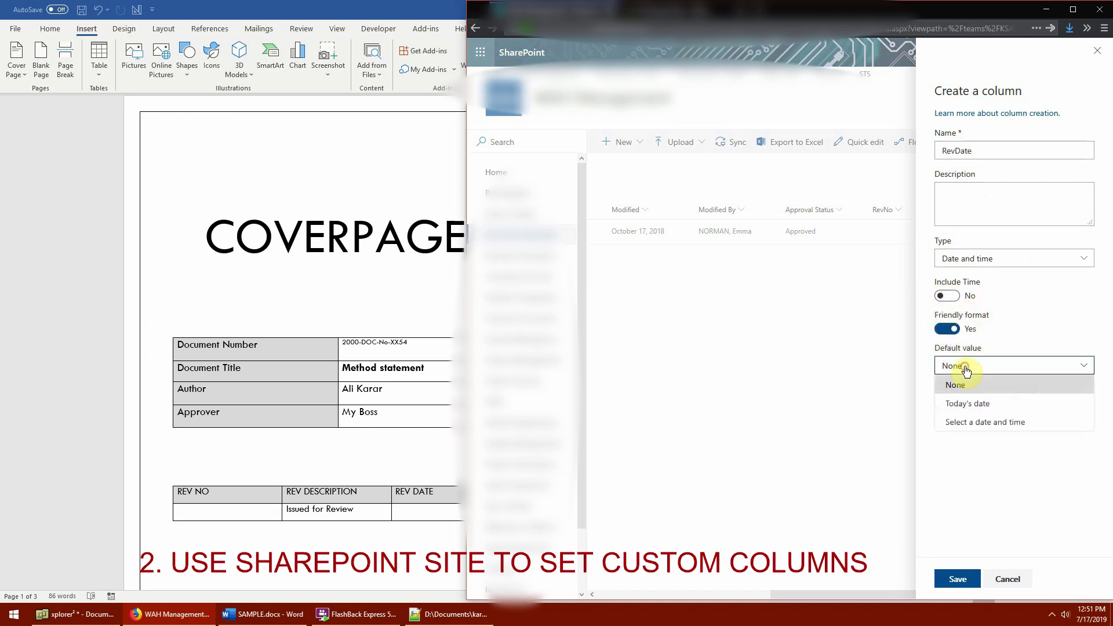
pyautogui.click(990, 404)
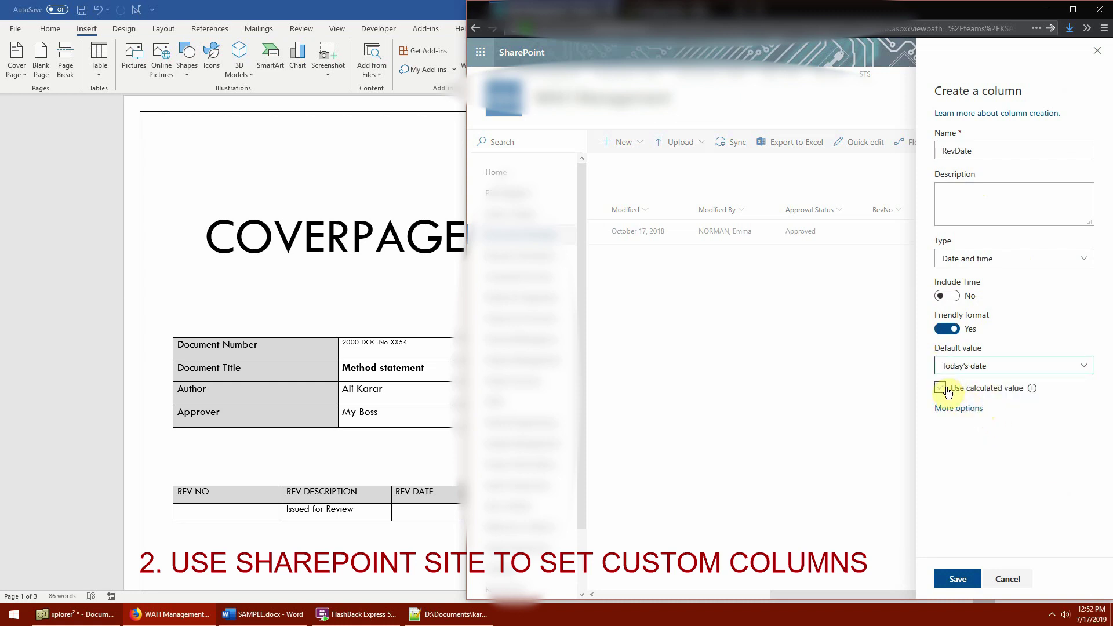
pyautogui.click(951, 580)
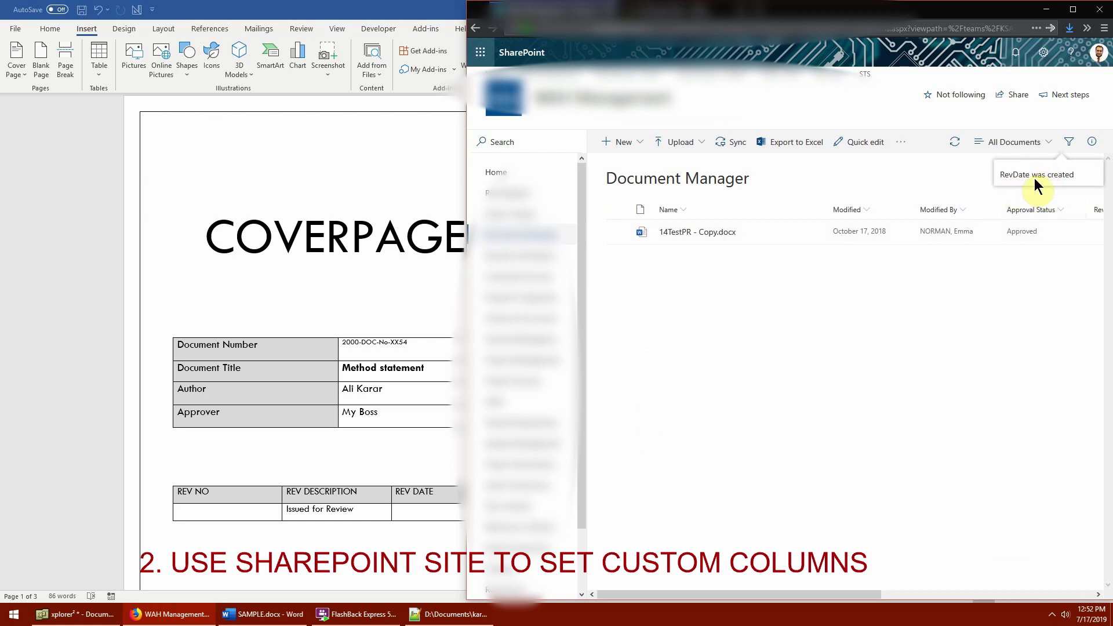
# - Open the library's Word document 14TestPR - Copy.docx and choose the RevDate document property for insertion
pyautogui.moveTo(708, 234)
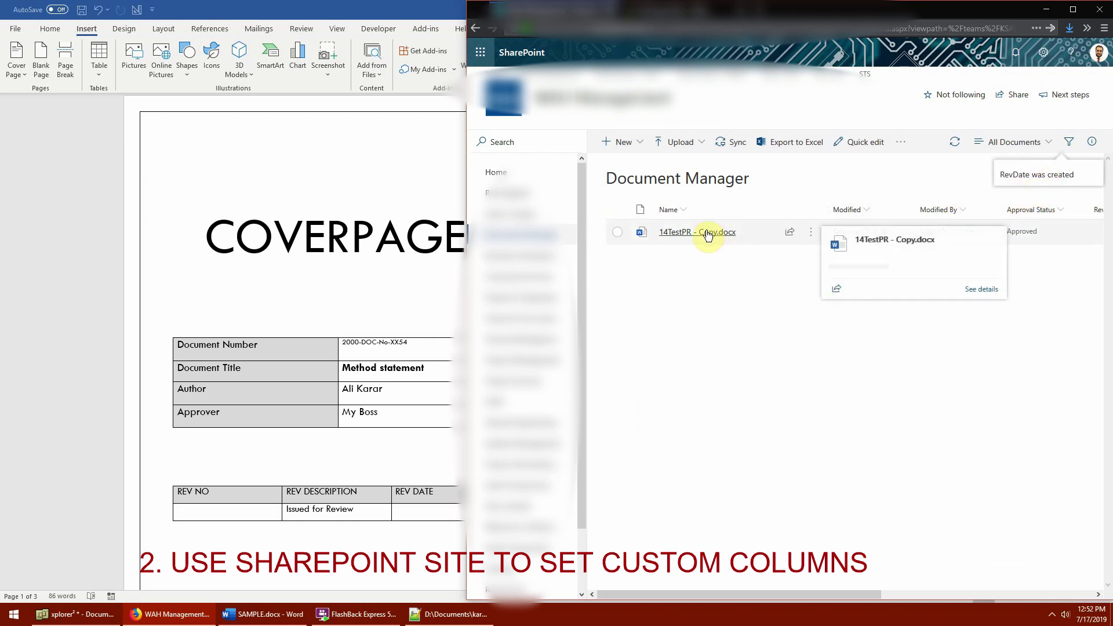
pyautogui.click(621, 144)
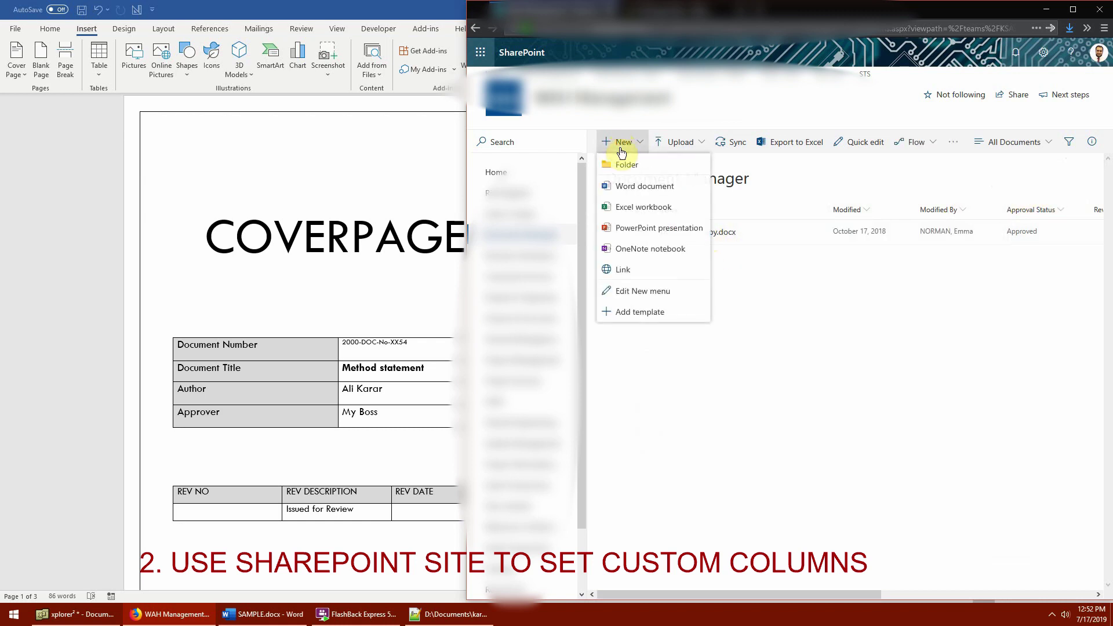
pyautogui.click(629, 188)
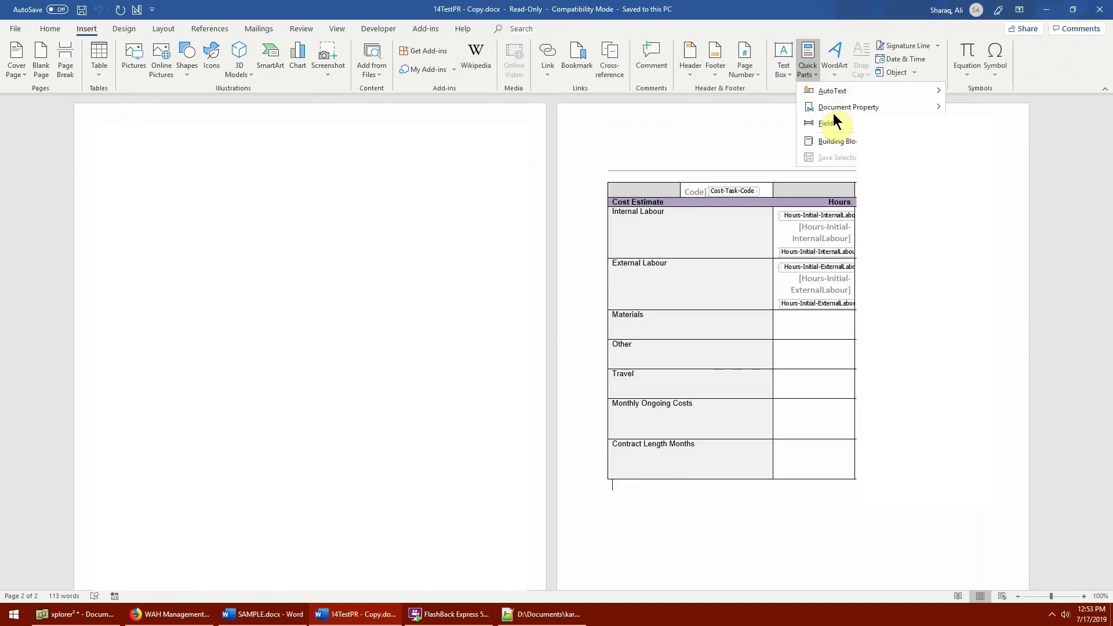
pyautogui.moveTo(875, 109)
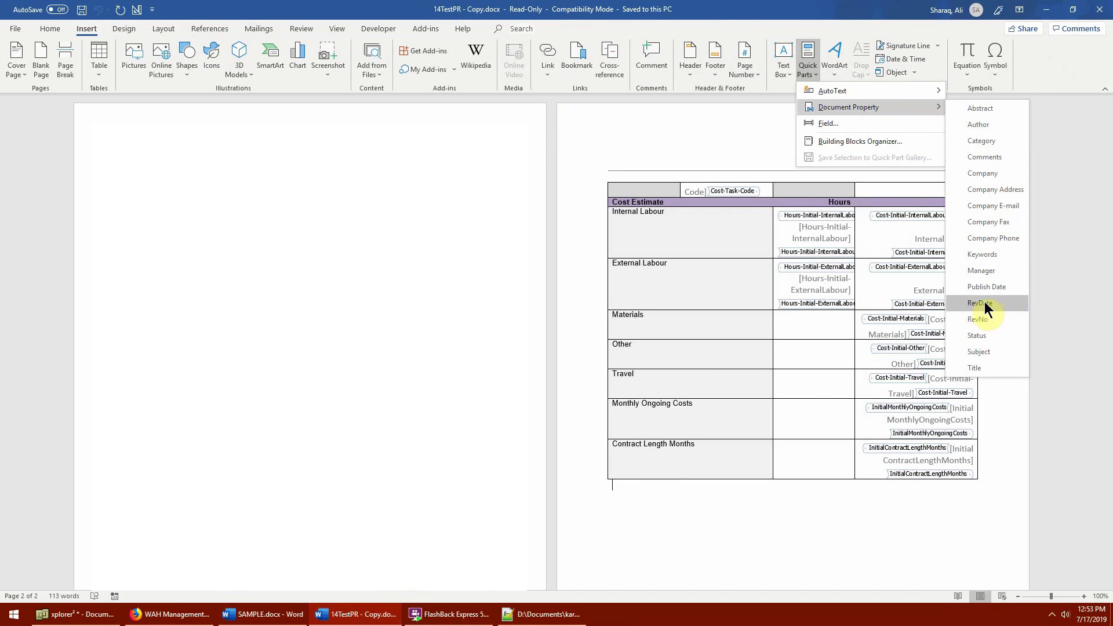
pyautogui.click(985, 302)
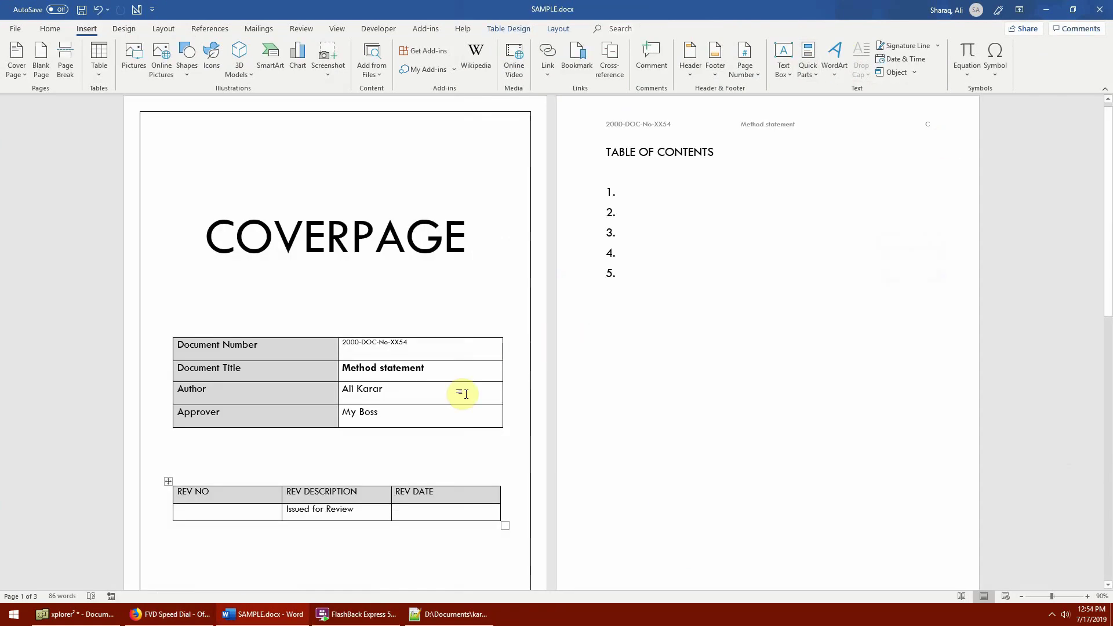
# - Open the custom advanced properties of SAMPLE.docx and widen the Name column of the property list
pyautogui.click(391, 507)
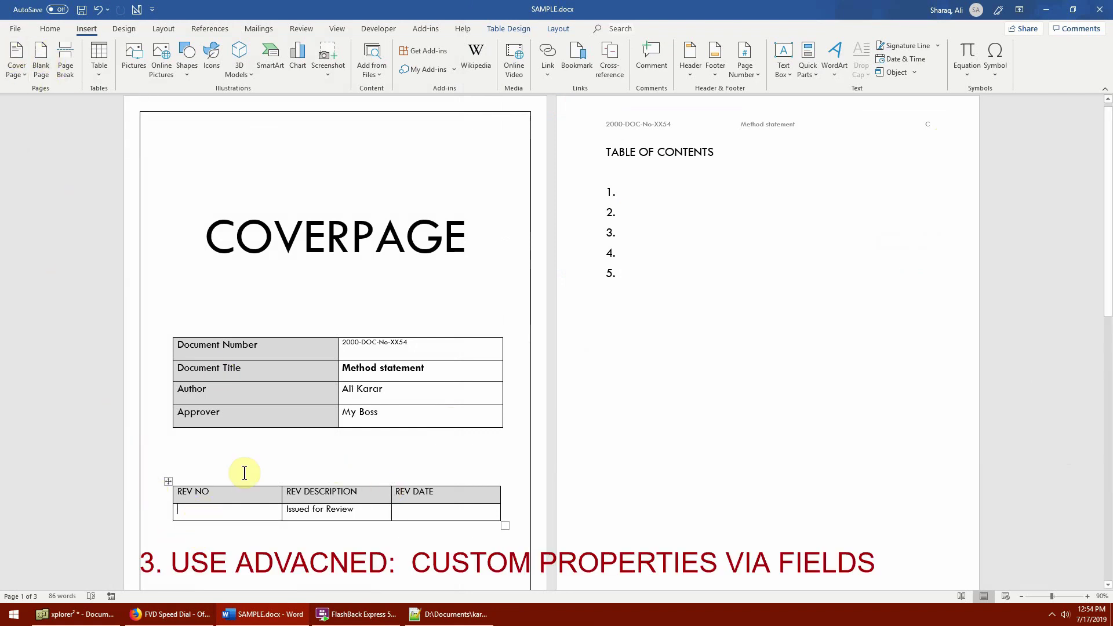
pyautogui.click(17, 30)
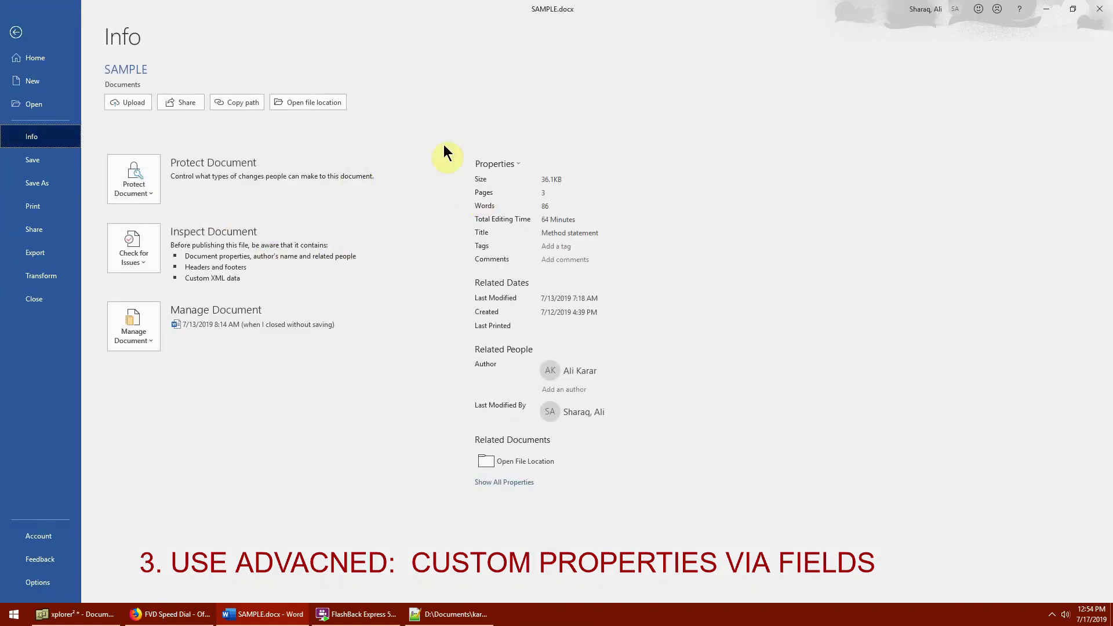
pyautogui.click(512, 172)
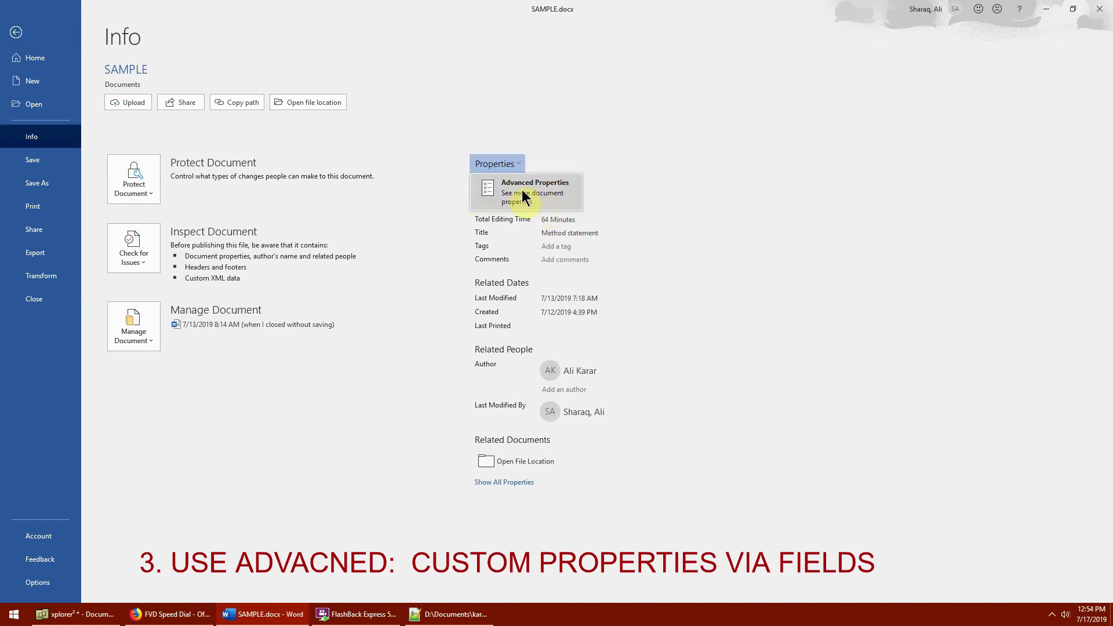
pyautogui.click(522, 191)
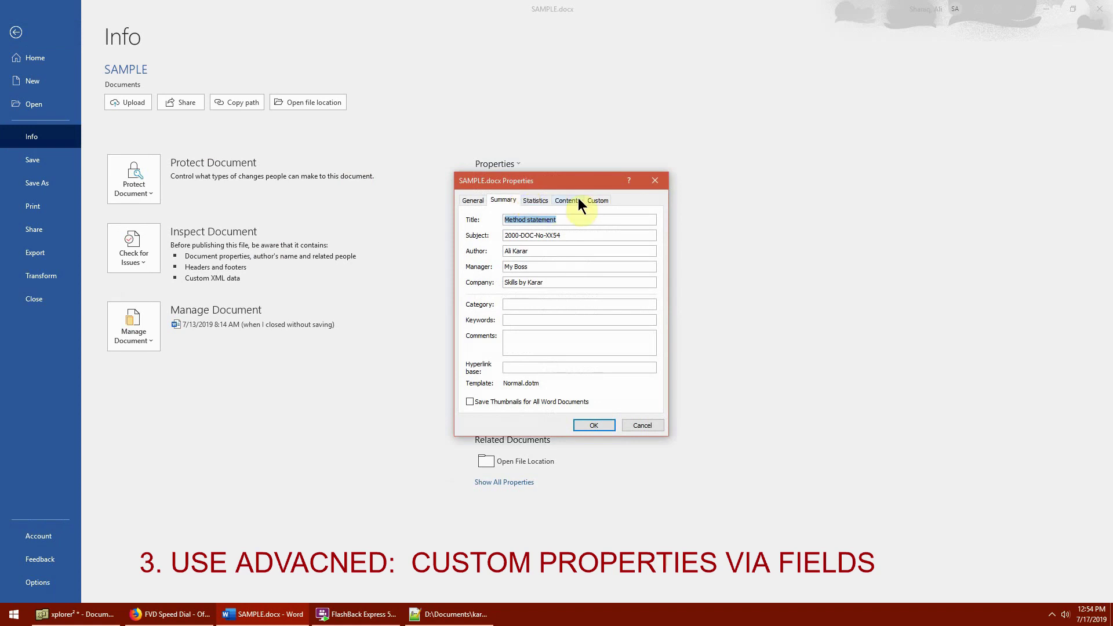
pyautogui.click(598, 201)
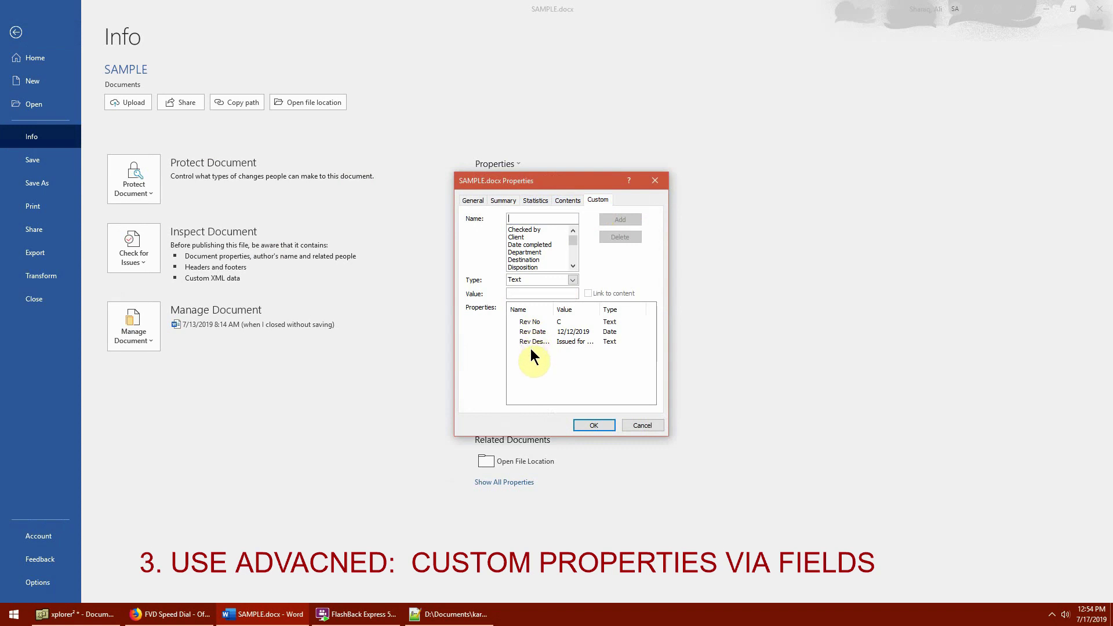
pyautogui.moveTo(553, 309); pyautogui.dragTo(562, 308)
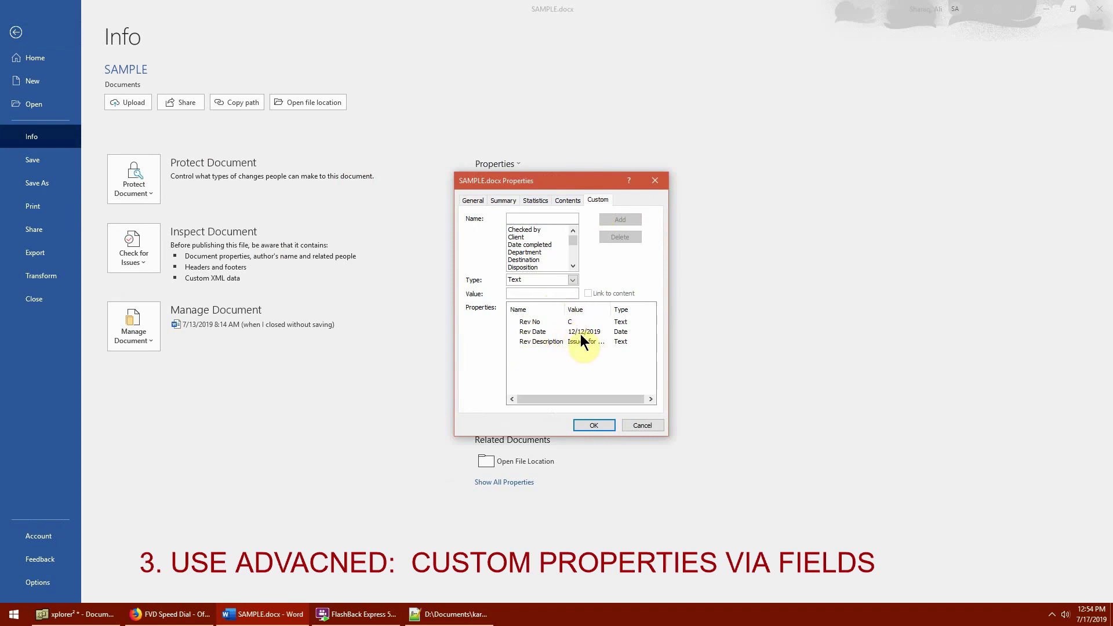
# - Delete the Rev No entry from the document's custom properties
pyautogui.click(532, 342)
pyautogui.click(530, 322)
pyautogui.click(618, 235)
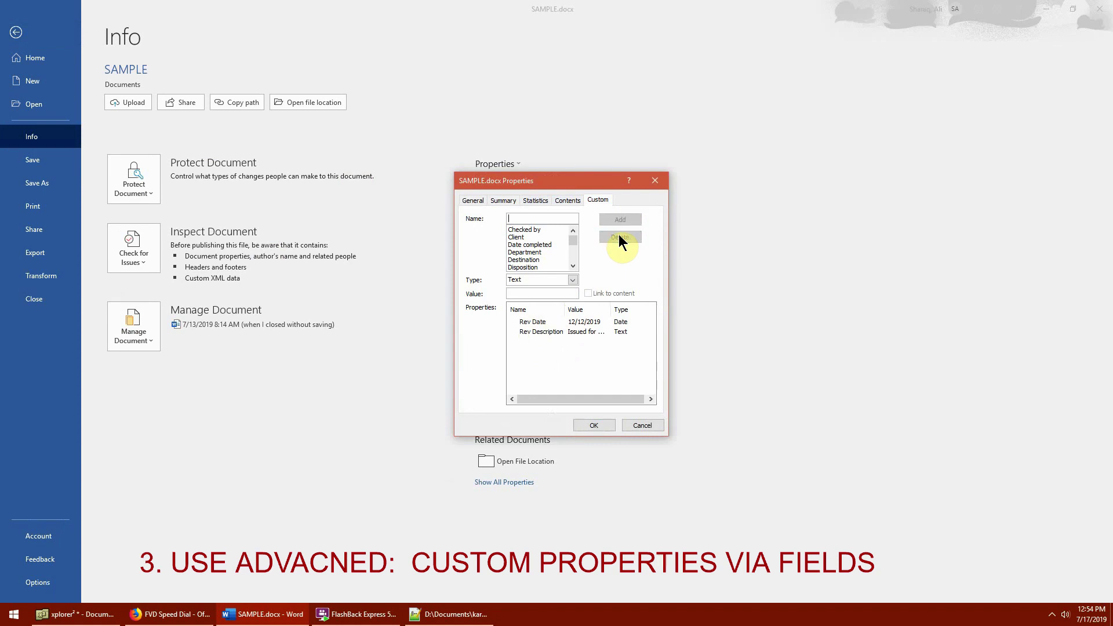
# - Add a custom text property named RevNo with the value 01, and show all properties in the document's info page
pyautogui.click(521, 218)
pyautogui.write('RevNo')
pyautogui.click(516, 293)
pyautogui.write('01')
pyautogui.click(616, 222)
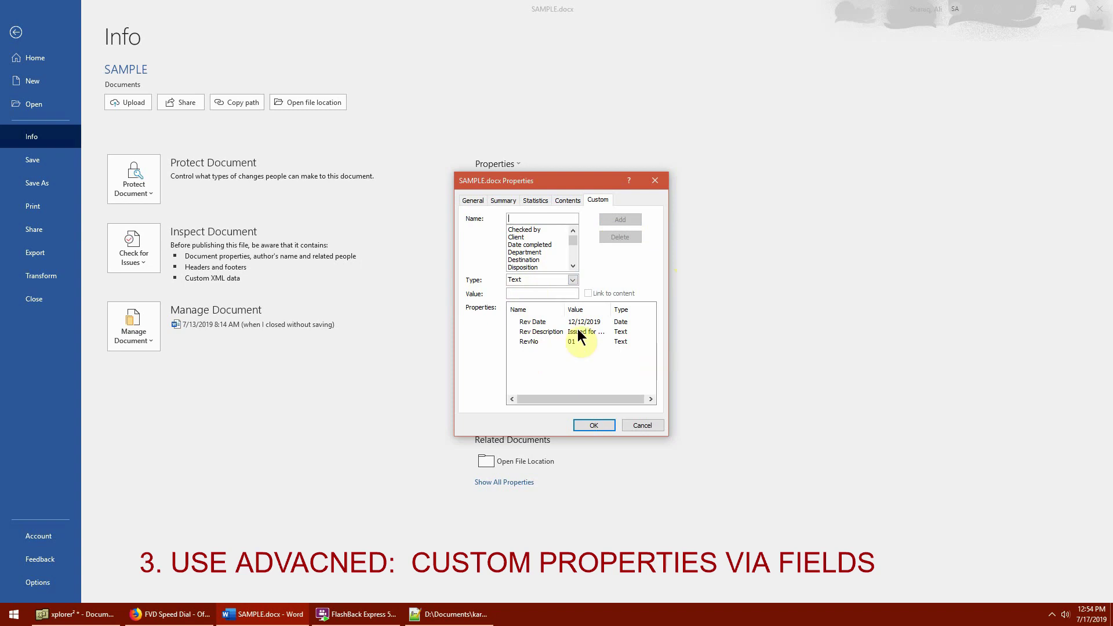
pyautogui.click(593, 426)
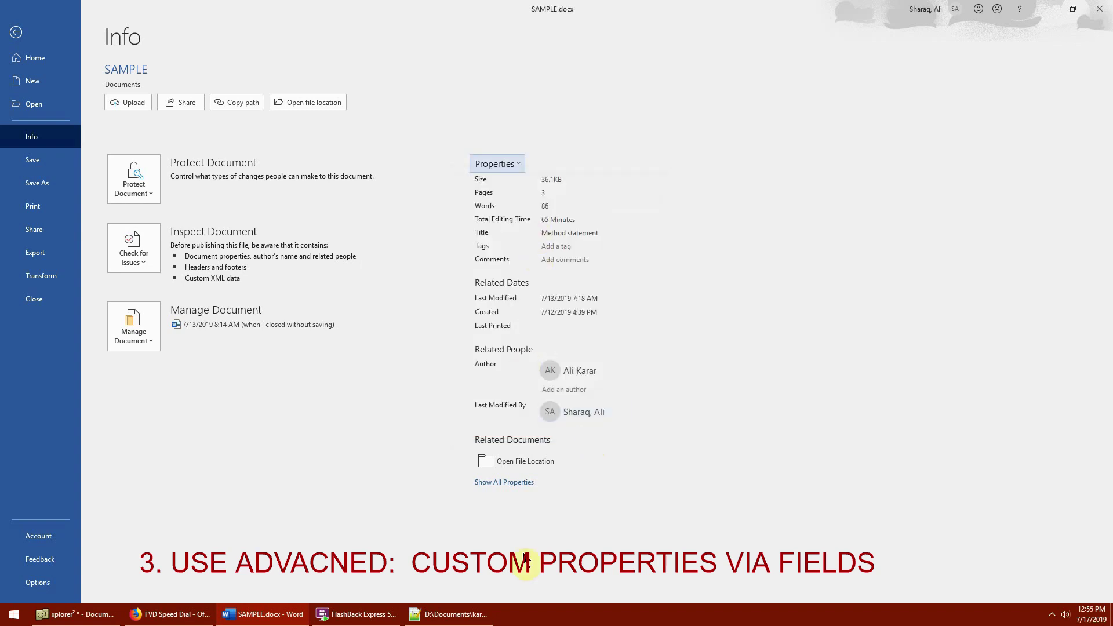
pyautogui.click(513, 482)
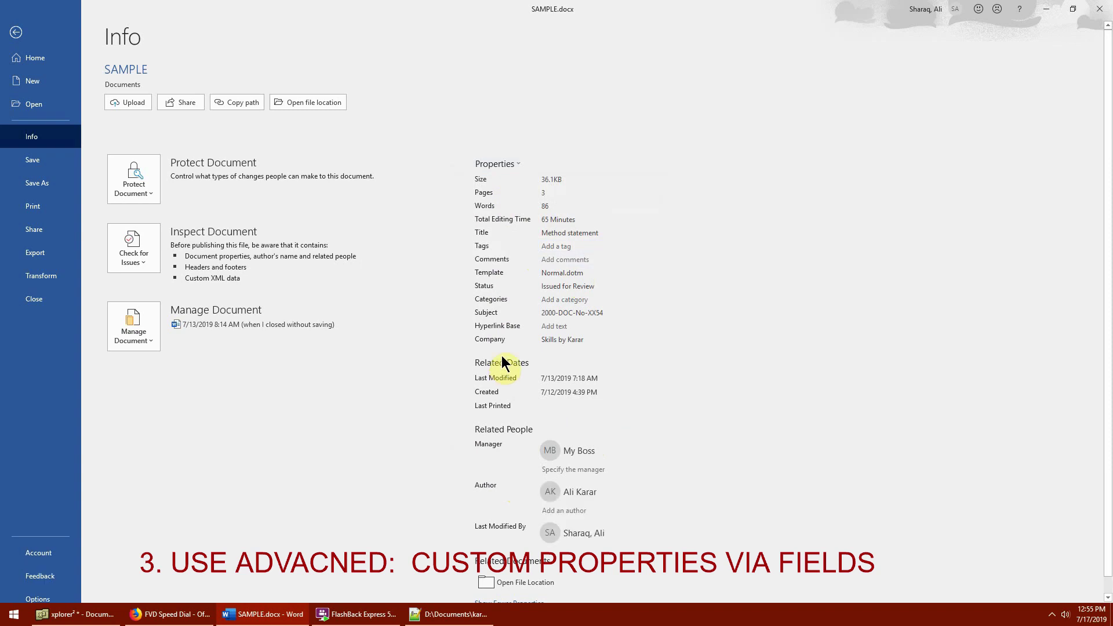
pyautogui.press('Escape')
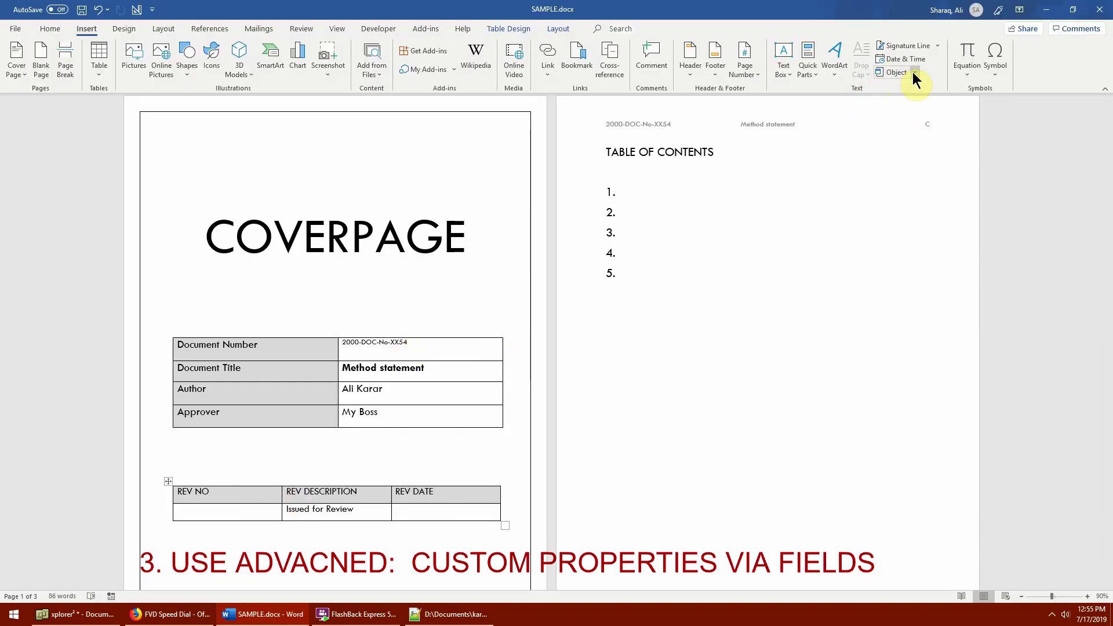
# - Insert a DocProperty field from the Document Information category for the RevNo property into the empty REV NO cell
pyautogui.click(807, 60)
pyautogui.moveTo(836, 110)
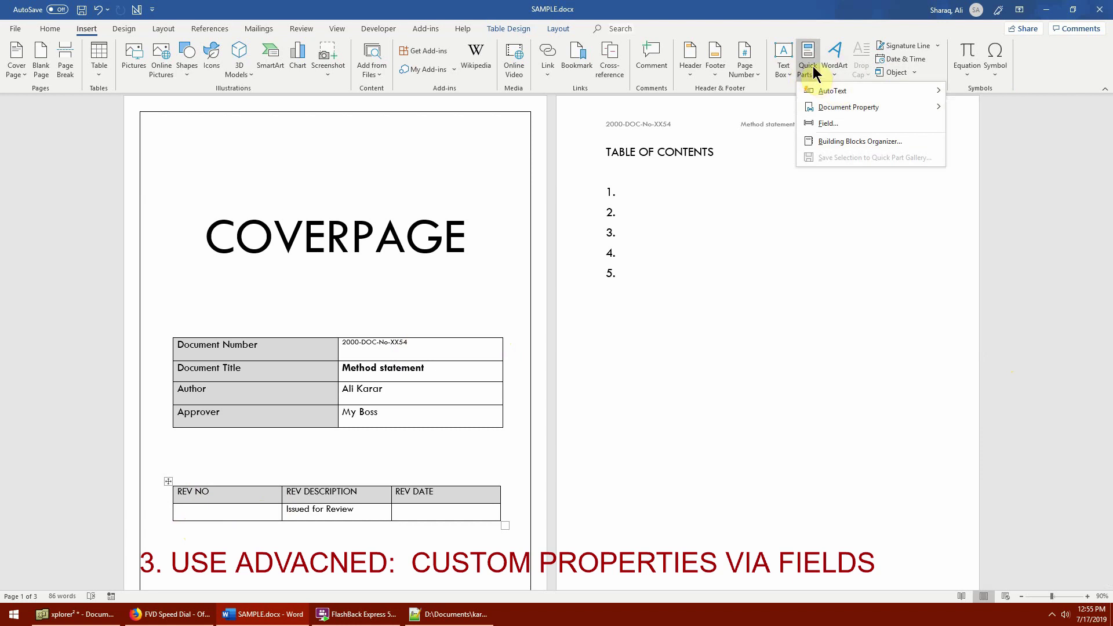
pyautogui.click(829, 124)
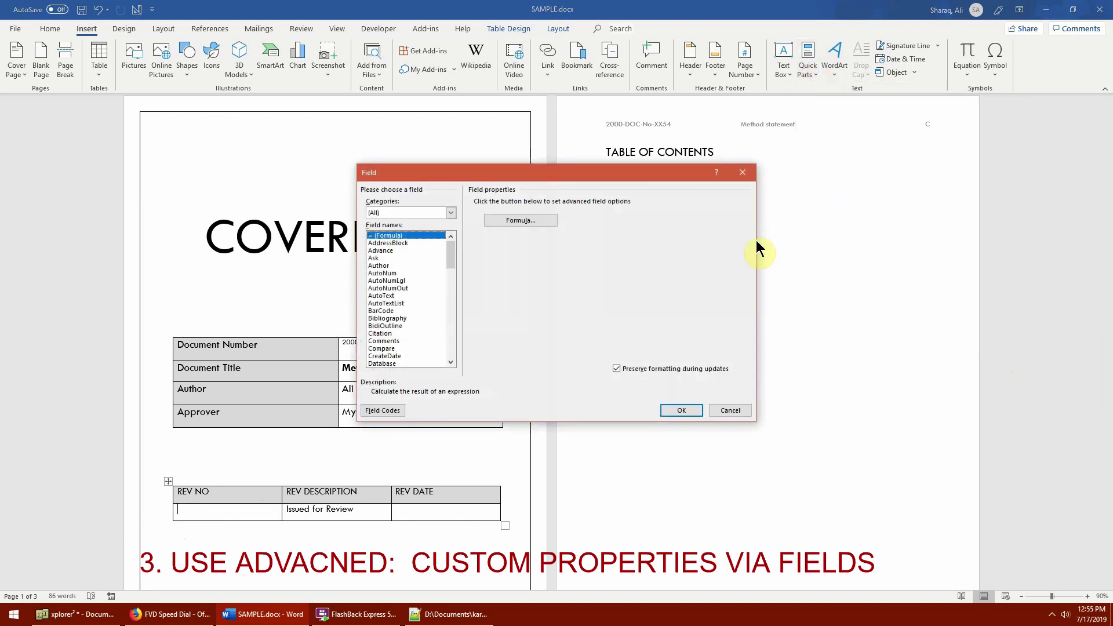
pyautogui.click(451, 213)
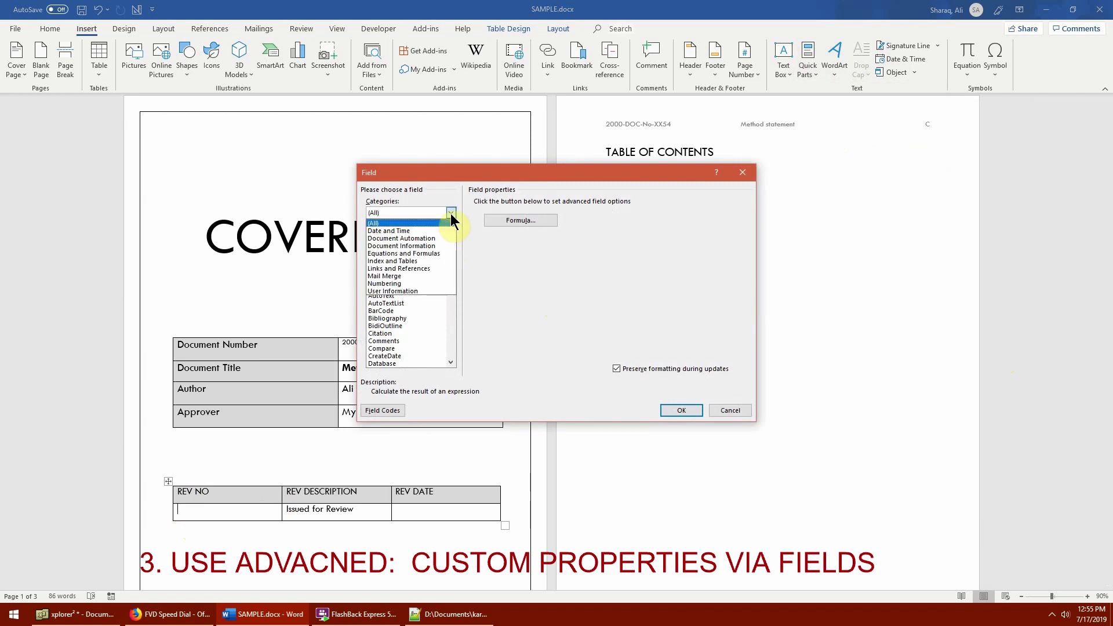
pyautogui.click(438, 246)
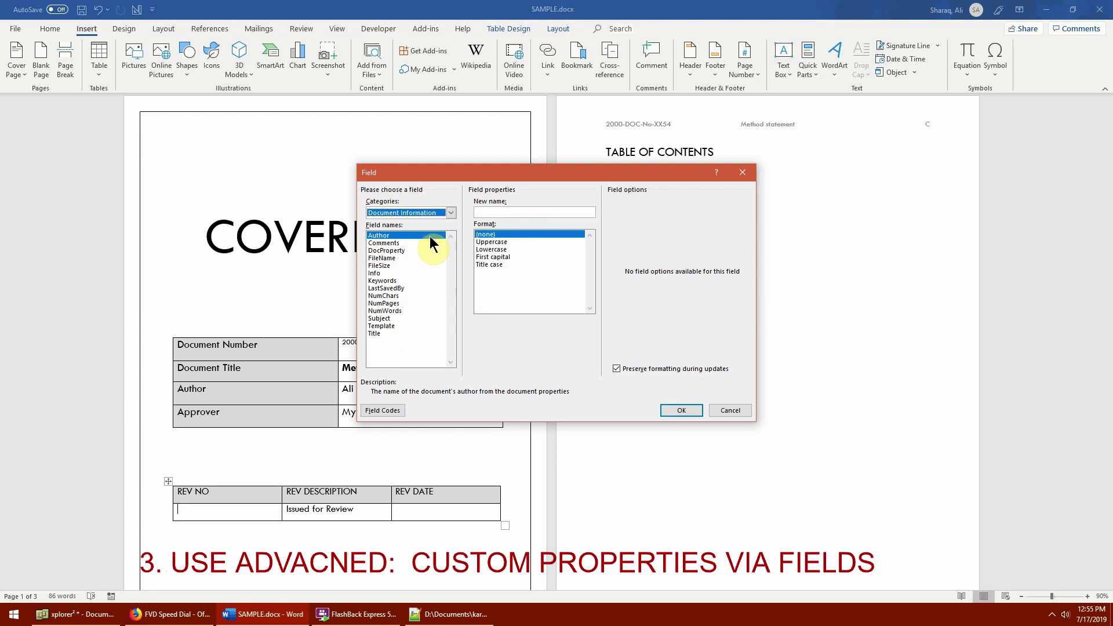
pyautogui.click(391, 251)
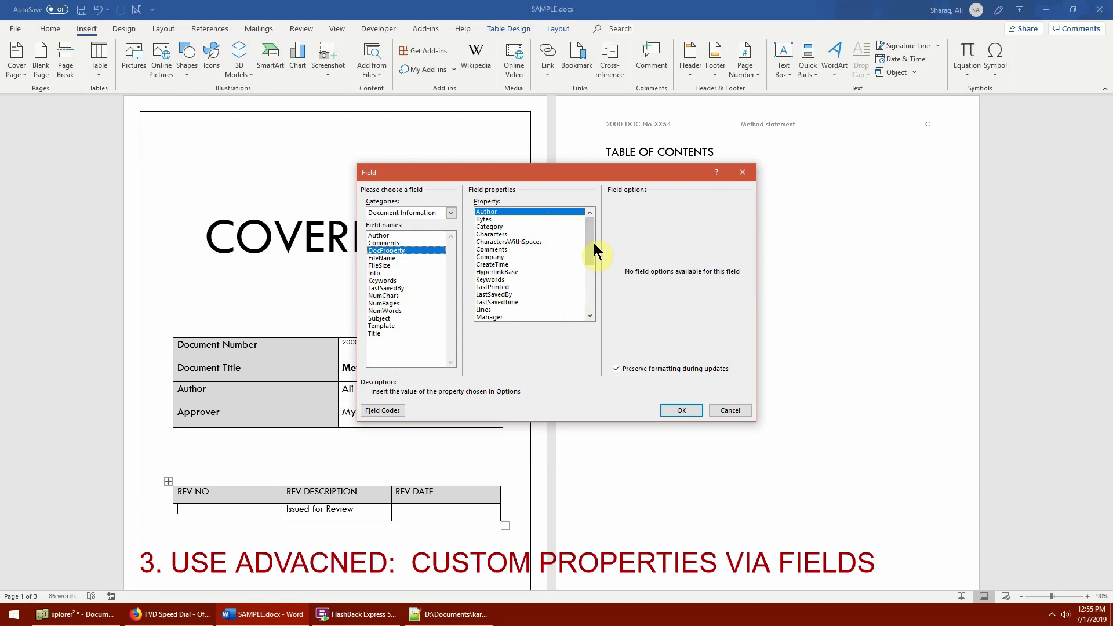
pyautogui.moveTo(594, 244); pyautogui.dragTo(594, 279)
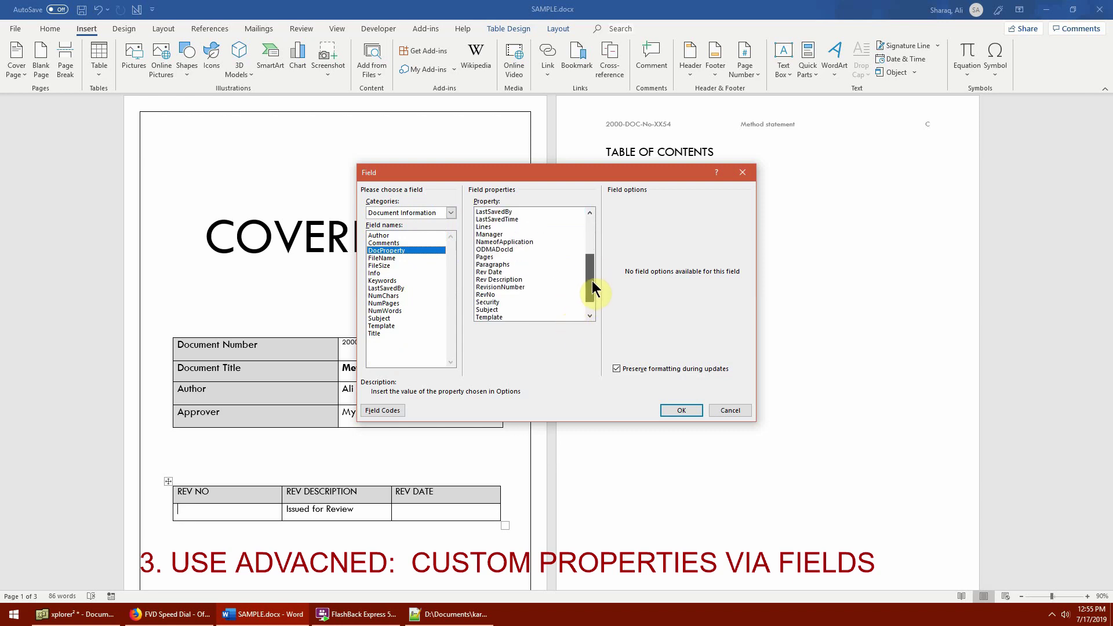
pyautogui.click(488, 296)
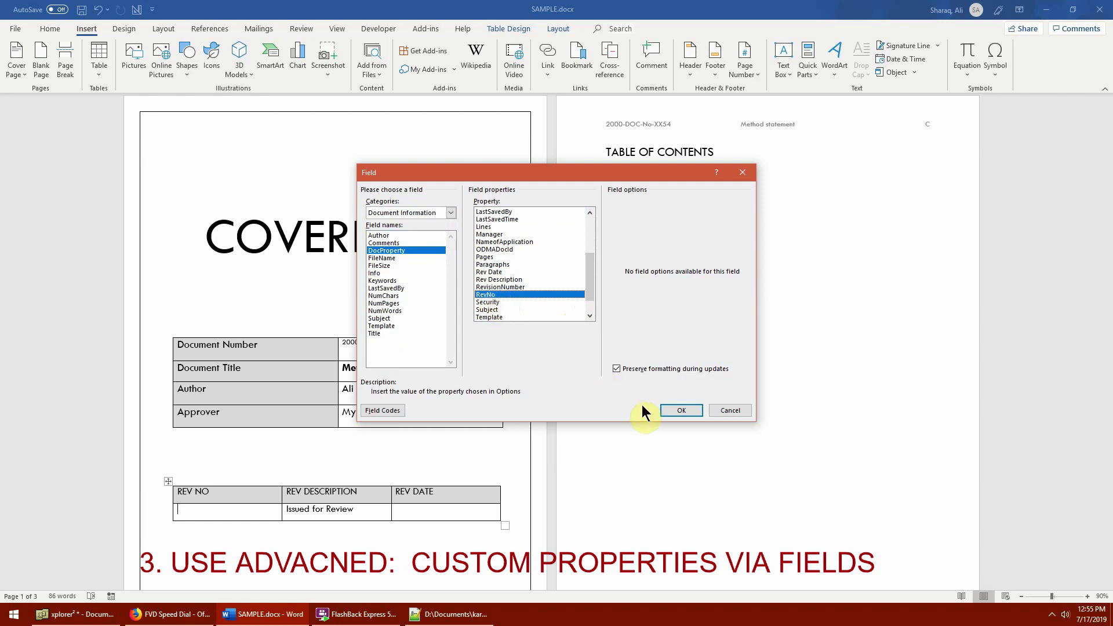
pyautogui.click(677, 408)
pyautogui.click(181, 509)
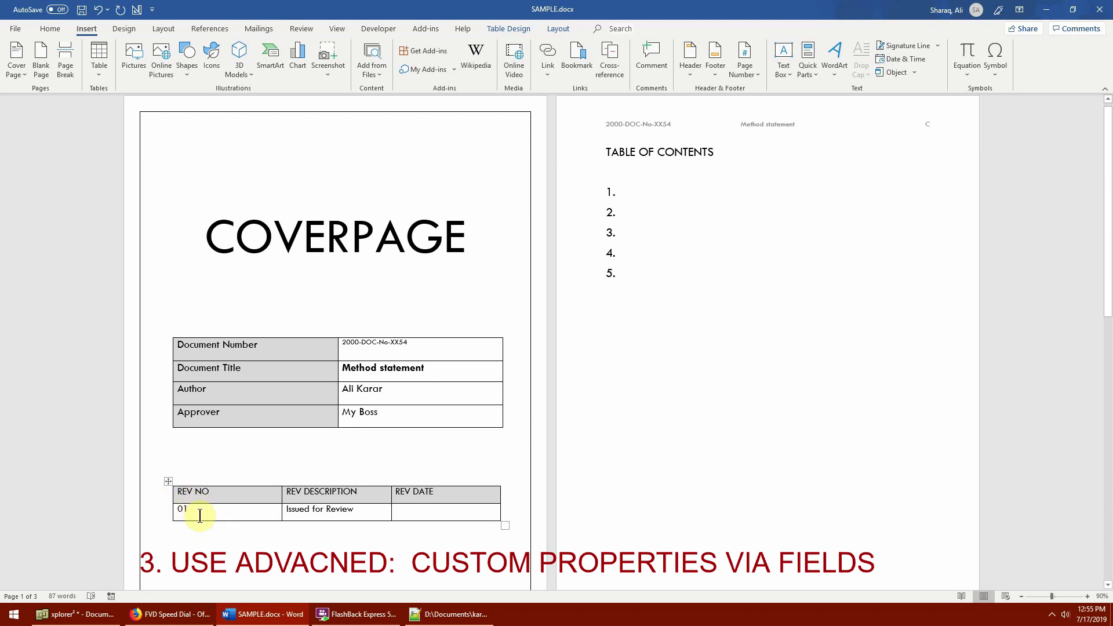
pyautogui.click(216, 530)
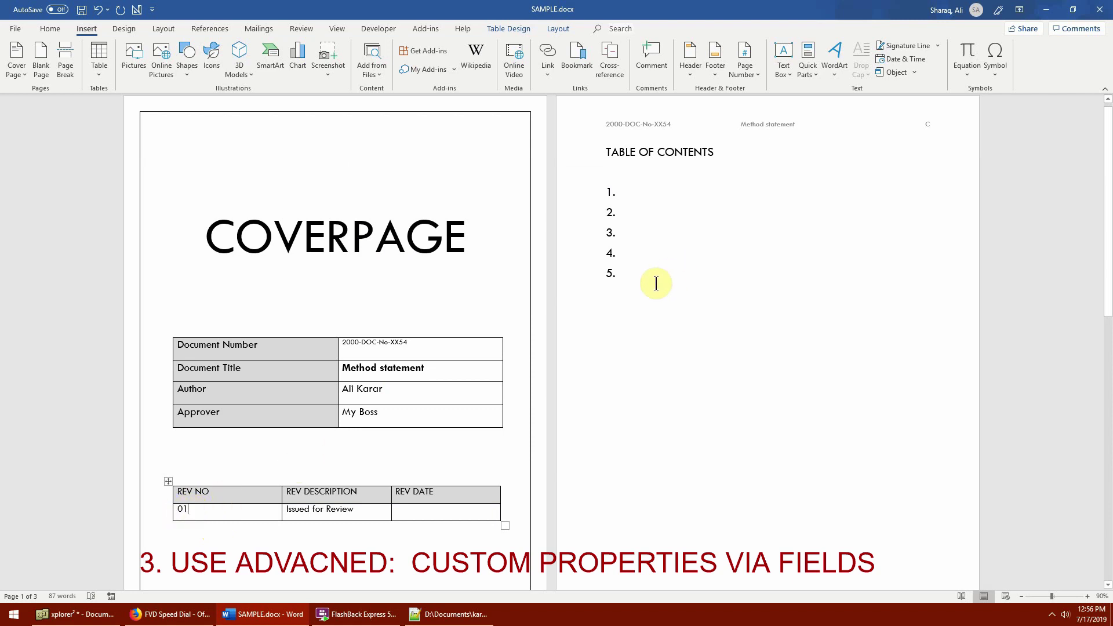
pyautogui.click(179, 510)
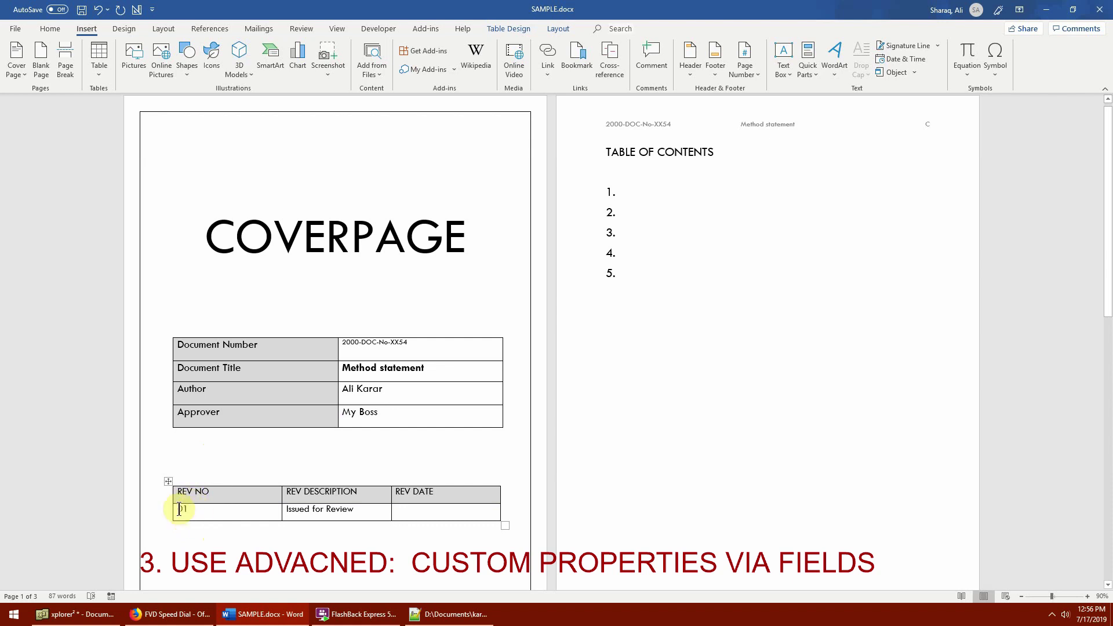
# - Set the value of the custom RevNo property to 02 in the advanced properties and return to the document
pyautogui.click(12, 29)
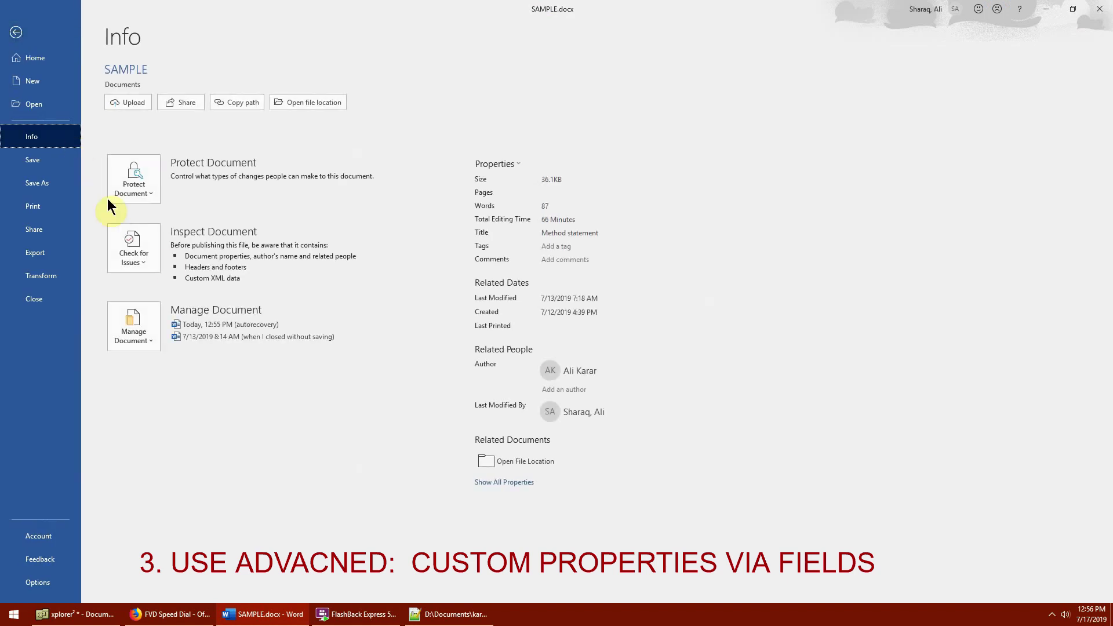
pyautogui.click(509, 166)
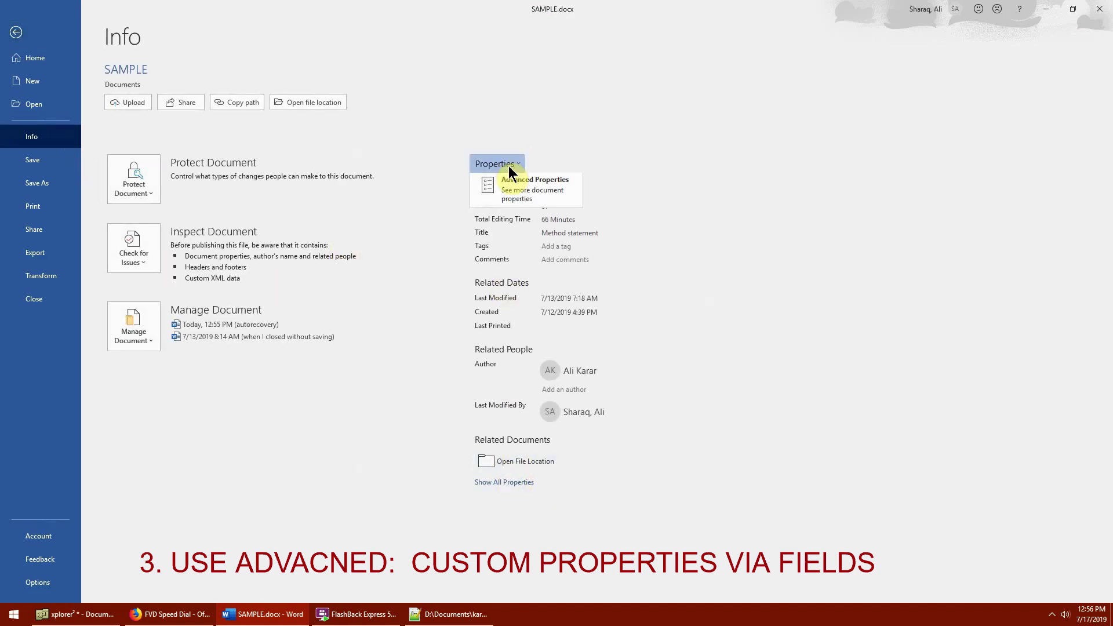
pyautogui.click(532, 194)
pyautogui.click(597, 200)
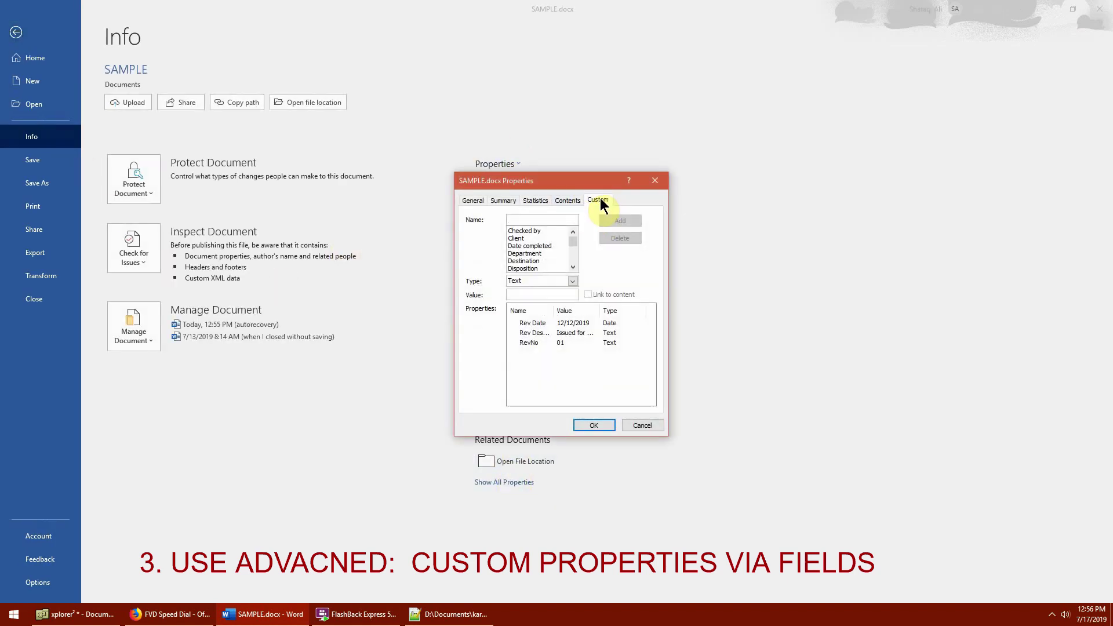
pyautogui.click(527, 342)
pyautogui.click(515, 295)
pyautogui.press('BackSpace')
pyautogui.write('2')
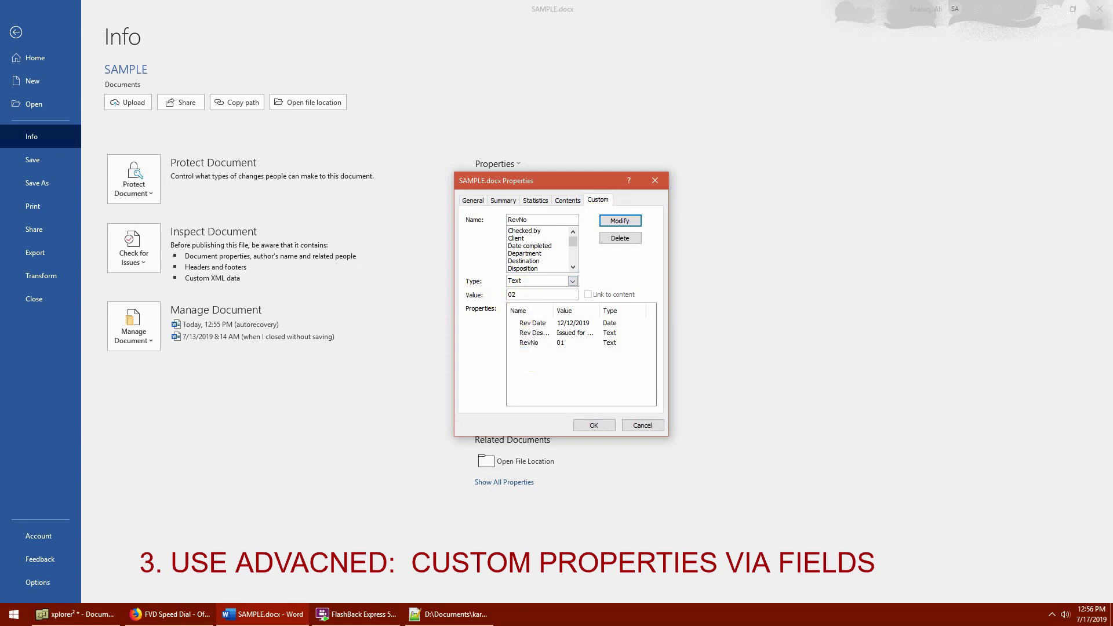
pyautogui.click(617, 219)
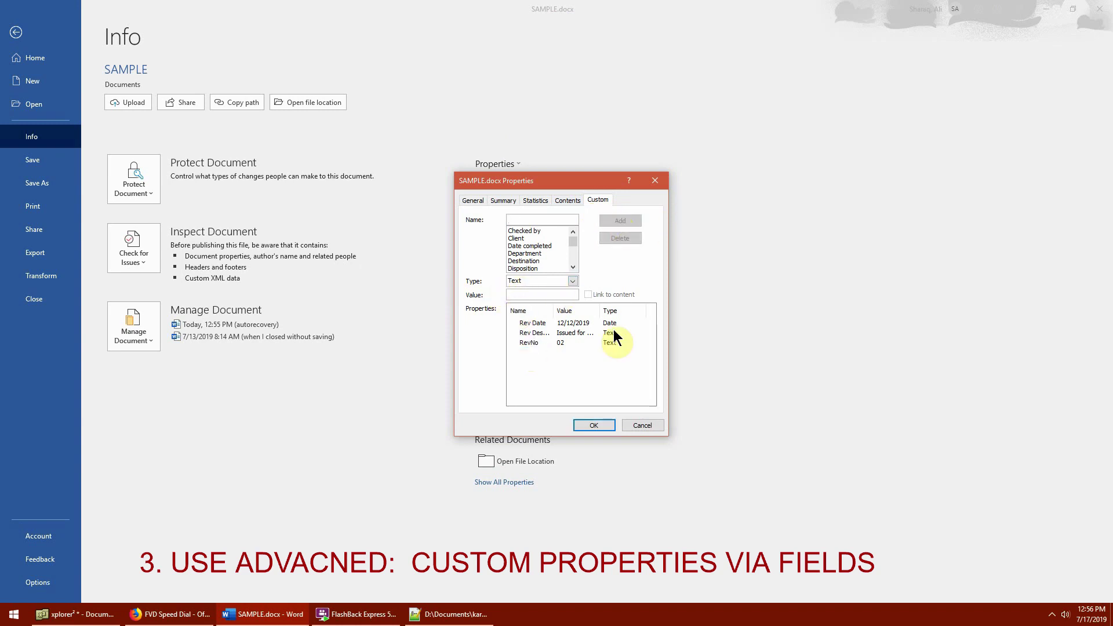
pyautogui.click(593, 425)
pyautogui.press('Escape')
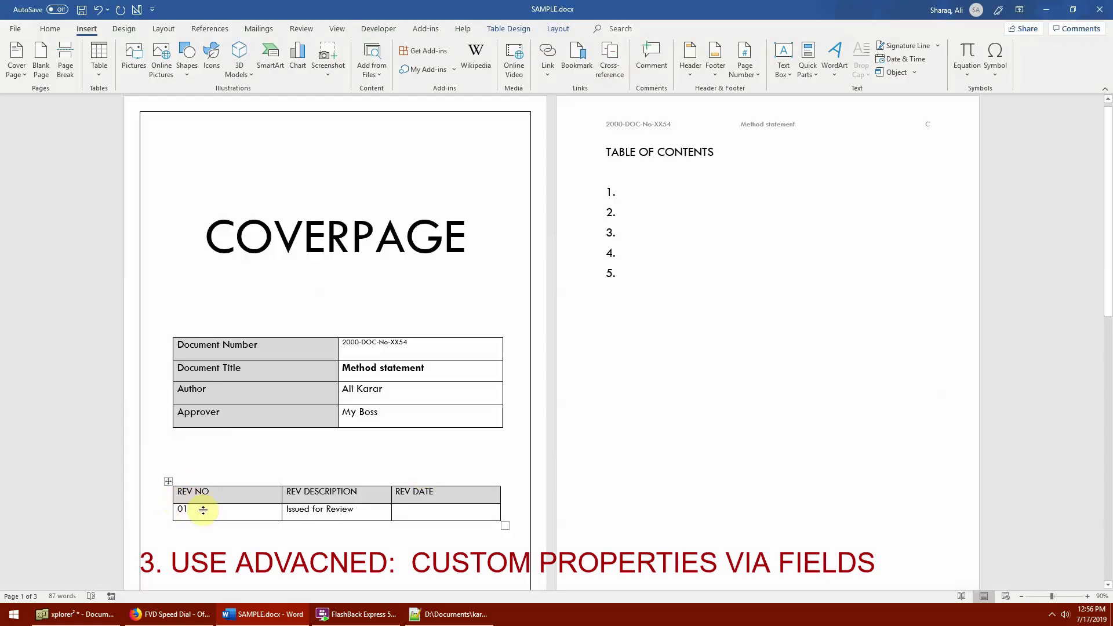
# - Select the whole document and update its fields to refresh the REV NO cell in the revision table
pyautogui.click(248, 513)
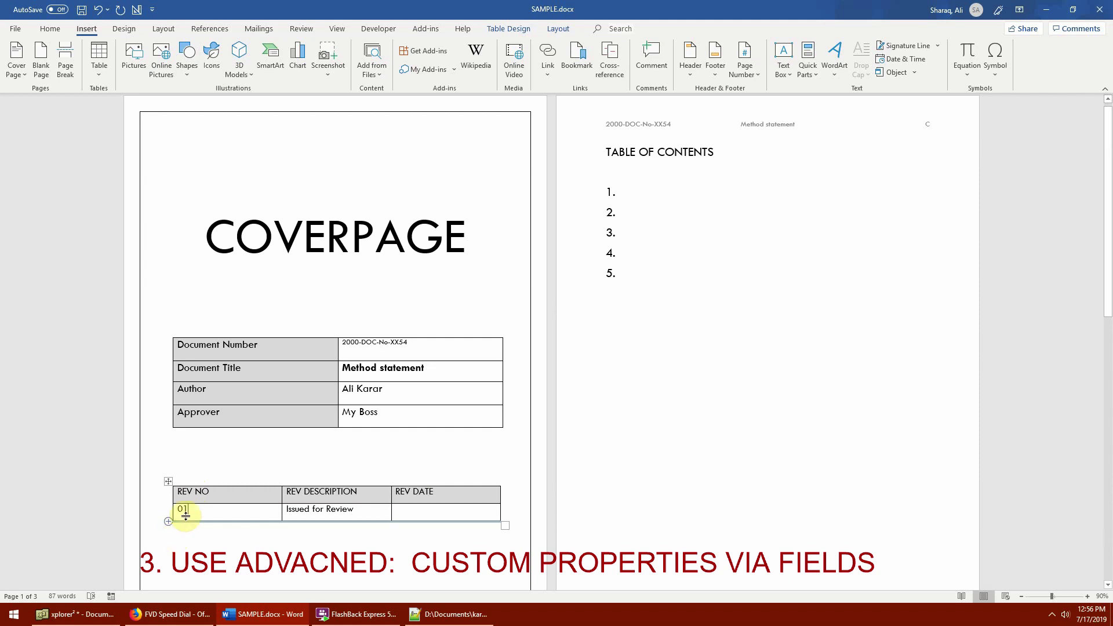
pyautogui.moveTo(177, 491); pyautogui.dragTo(176, 500)
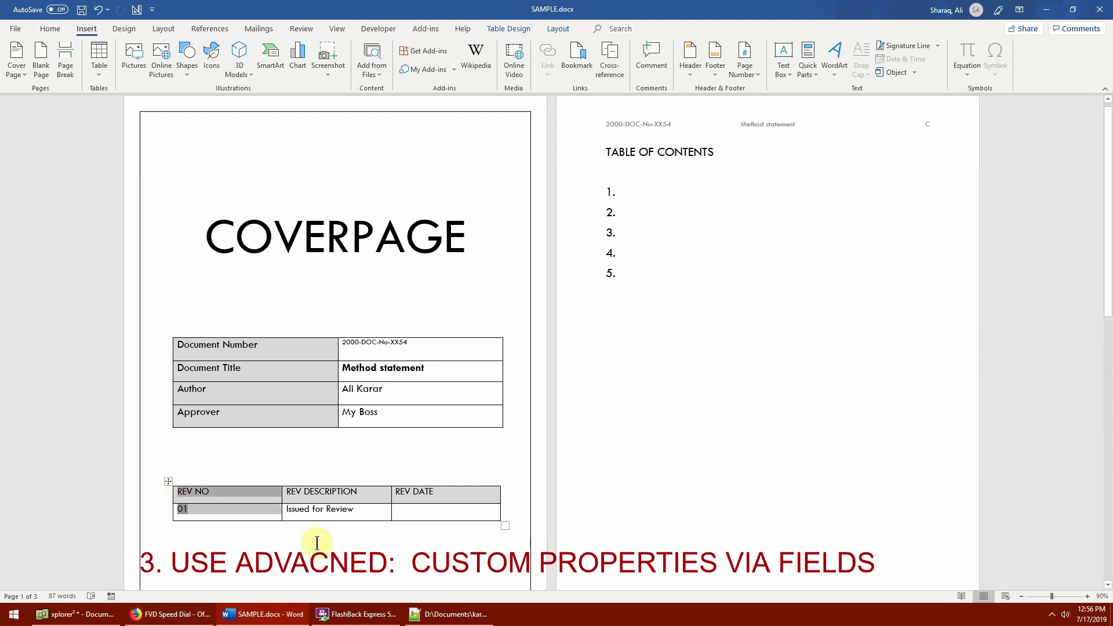
pyautogui.click(236, 507)
pyautogui.hotkey('ctrl', 'a')
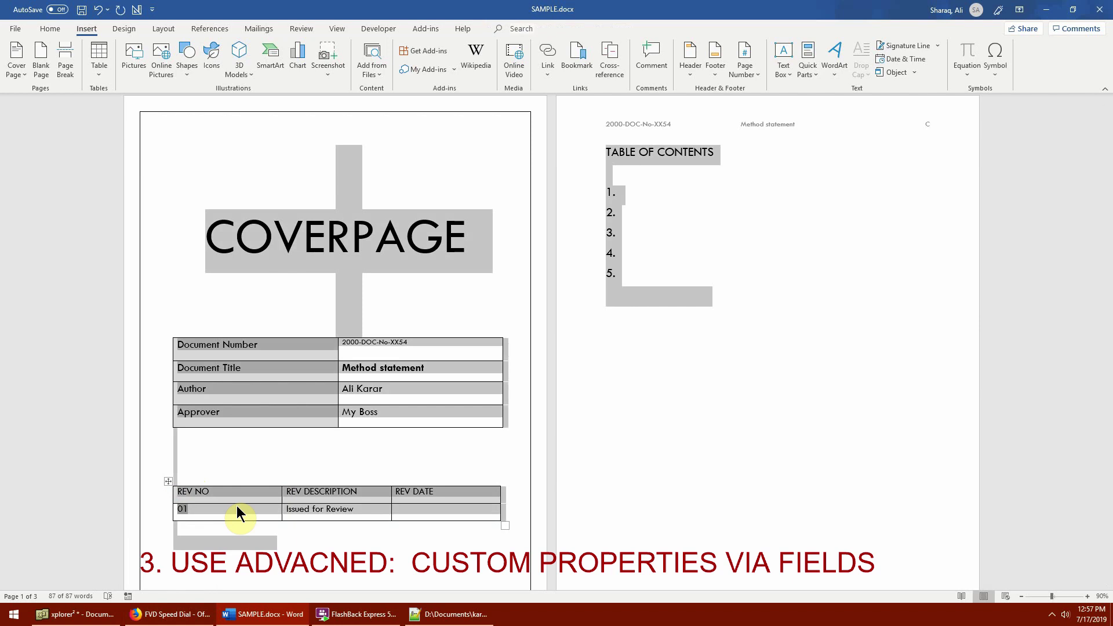
pyautogui.press('F9')
pyautogui.click(237, 508)
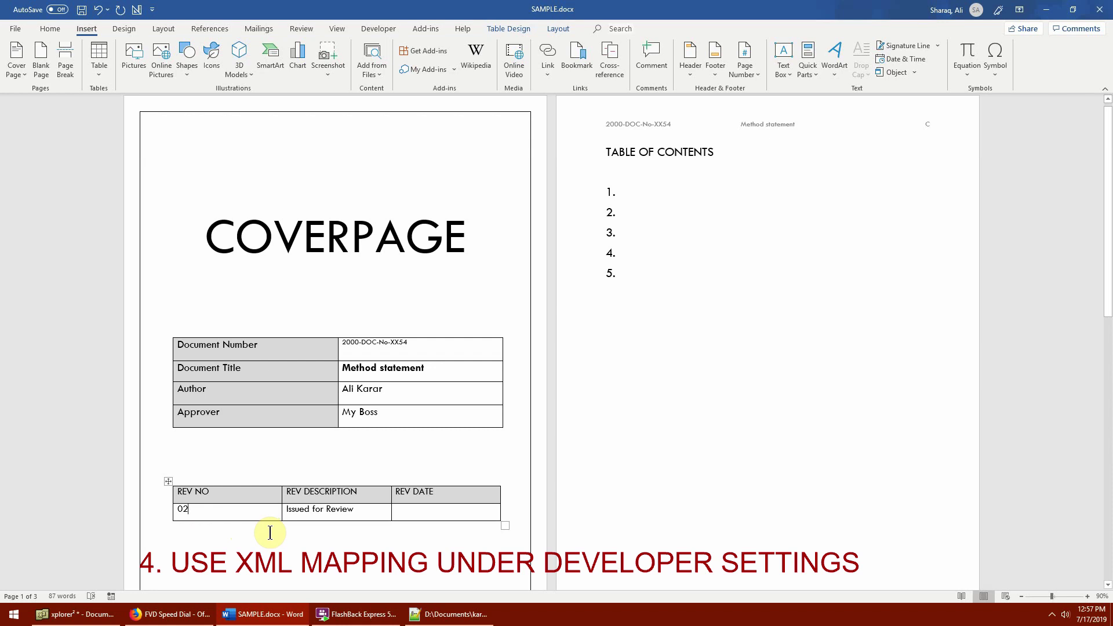
# - Switch to MyProperties.xml in Notepad++ and examine the XML declaration, the properties root with its namespace, and the coreProperties element
pyautogui.click(451, 616)
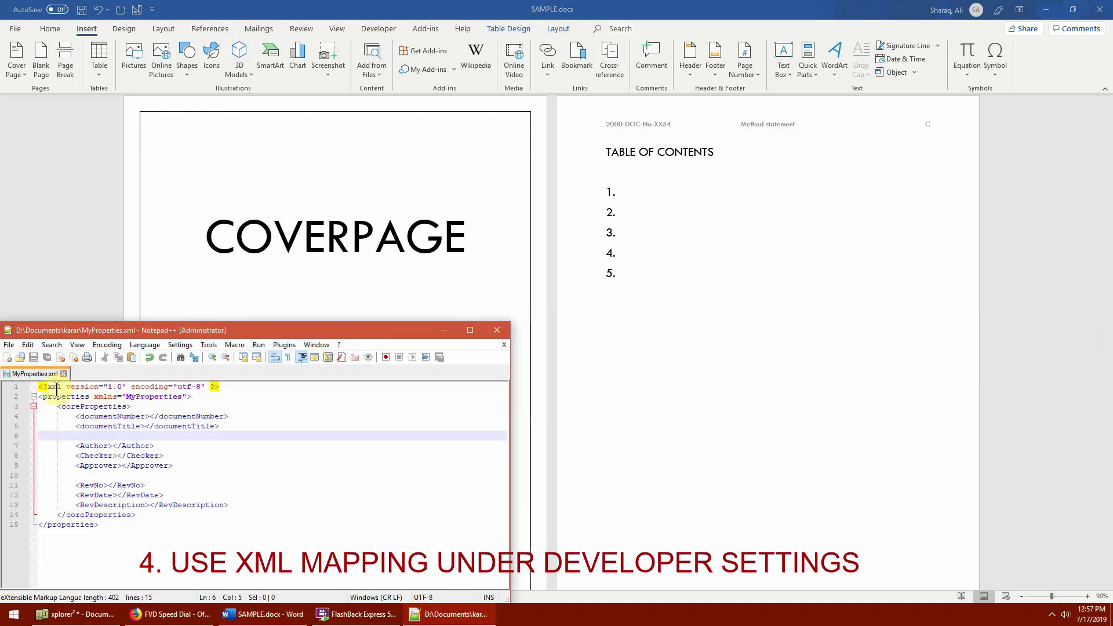
pyautogui.moveTo(231, 387); pyautogui.dragTo(20, 390)
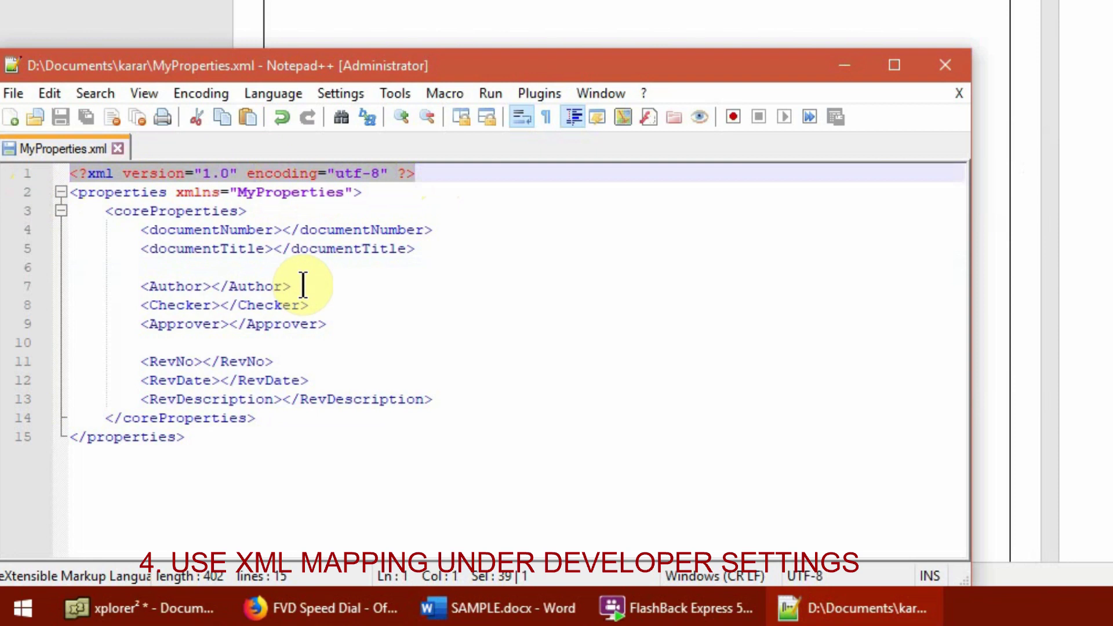
pyautogui.click(302, 249)
pyautogui.click(295, 214)
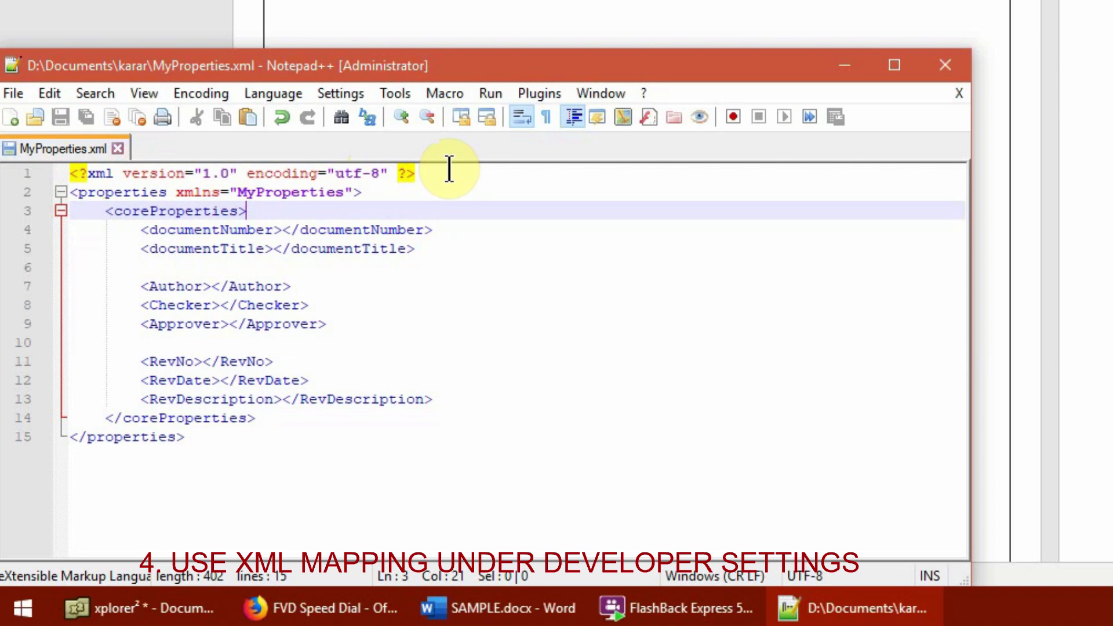
pyautogui.moveTo(96, 191); pyautogui.dragTo(149, 192)
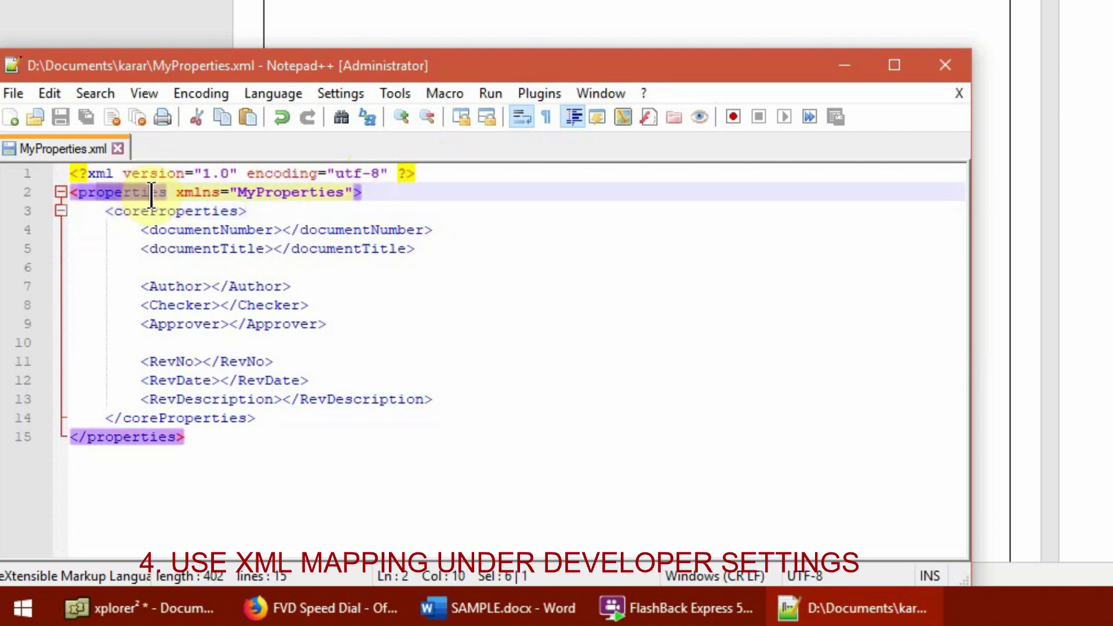
pyautogui.click(210, 192)
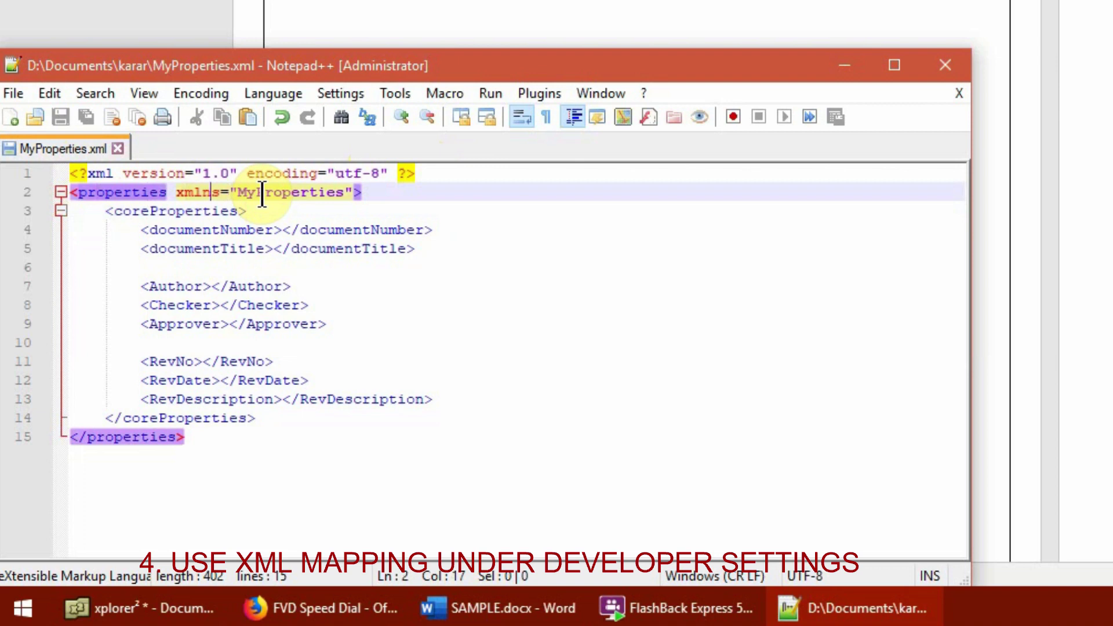
pyautogui.click(172, 210)
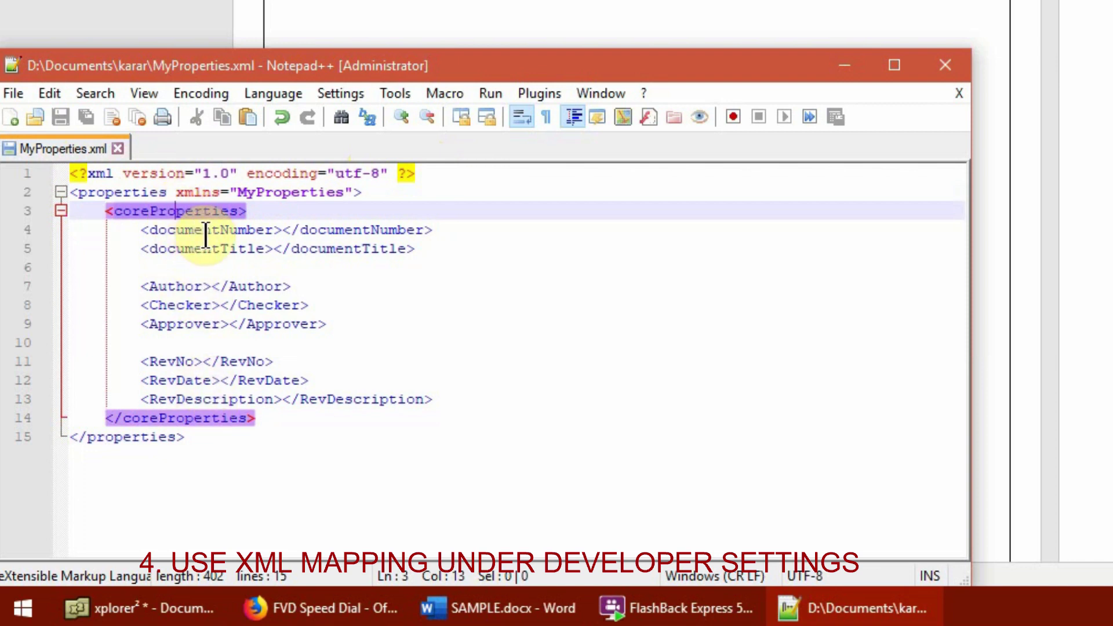
# - Examine the opening and closing tags of the documentNumber and documentTitle elements in MyProperties.xml
pyautogui.doubleClick(171, 230)
pyautogui.doubleClick(244, 249)
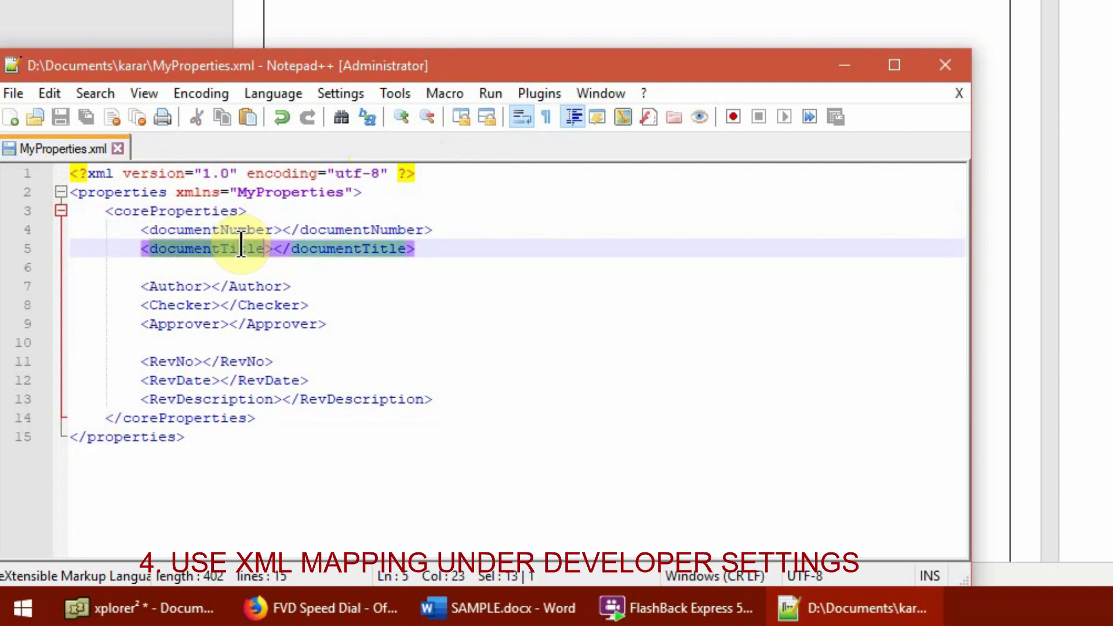
pyautogui.doubleClick(355, 230)
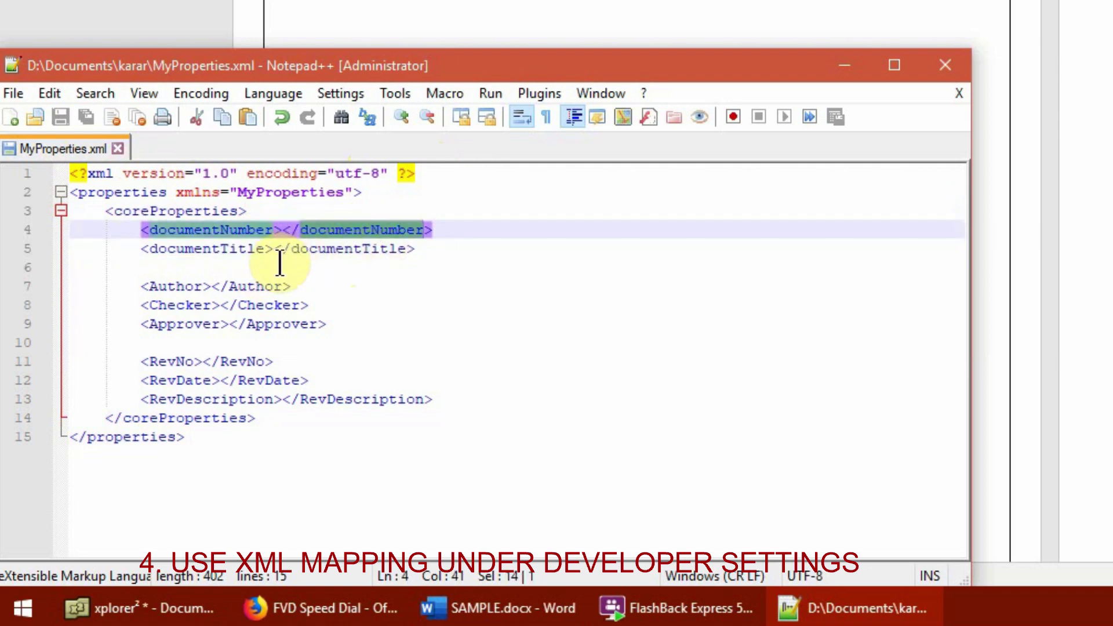
pyautogui.click(472, 230)
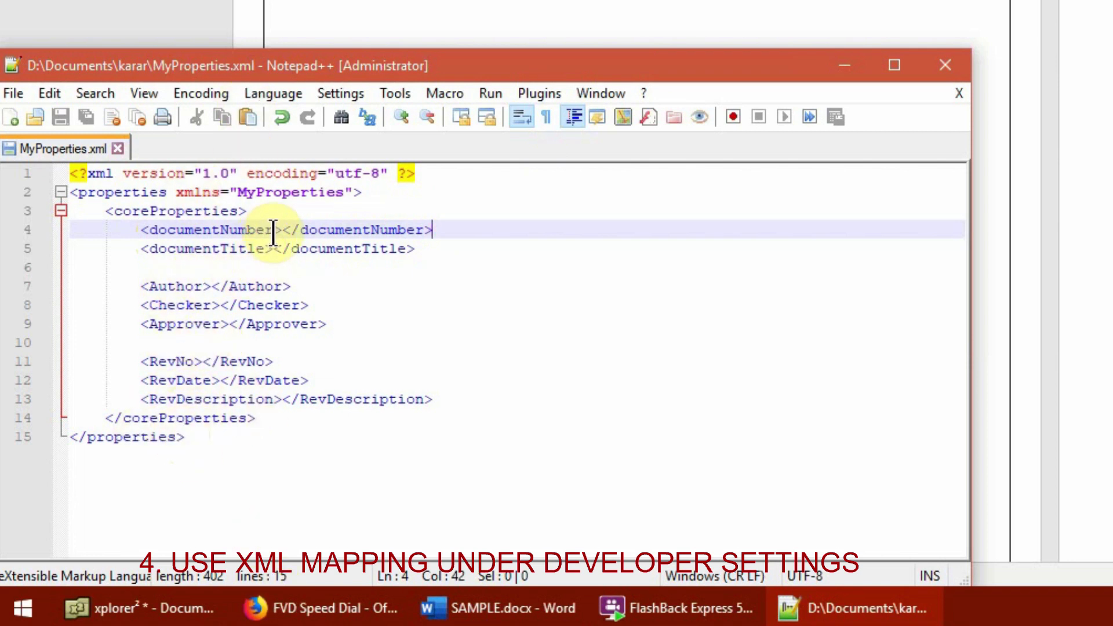
pyautogui.moveTo(291, 229); pyautogui.dragTo(149, 230)
pyautogui.moveTo(432, 230); pyautogui.dragTo(282, 230)
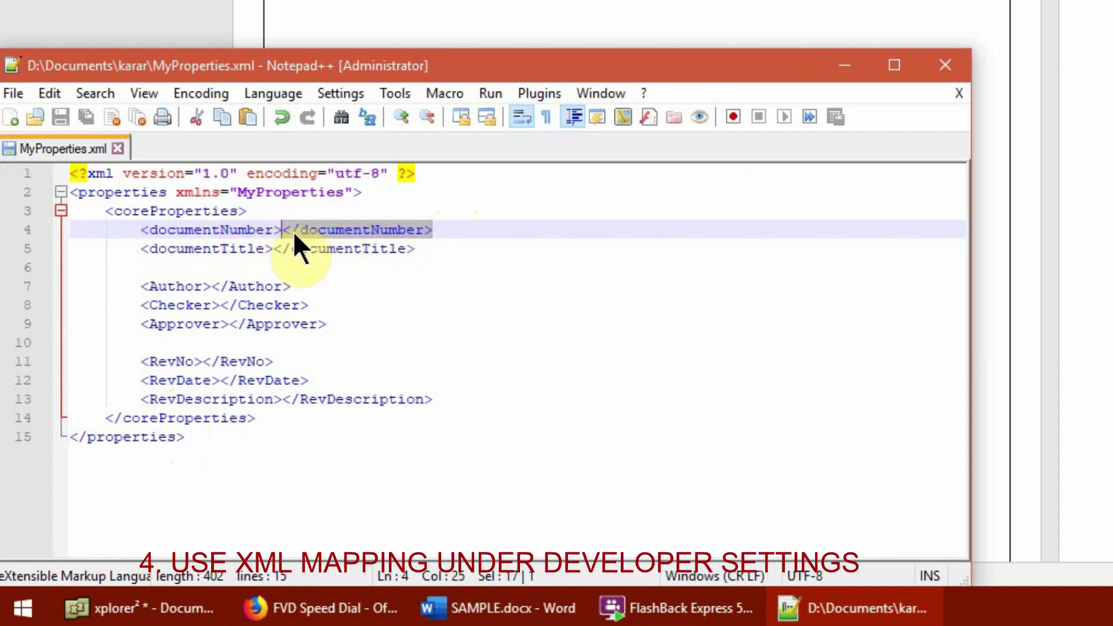
pyautogui.click(475, 248)
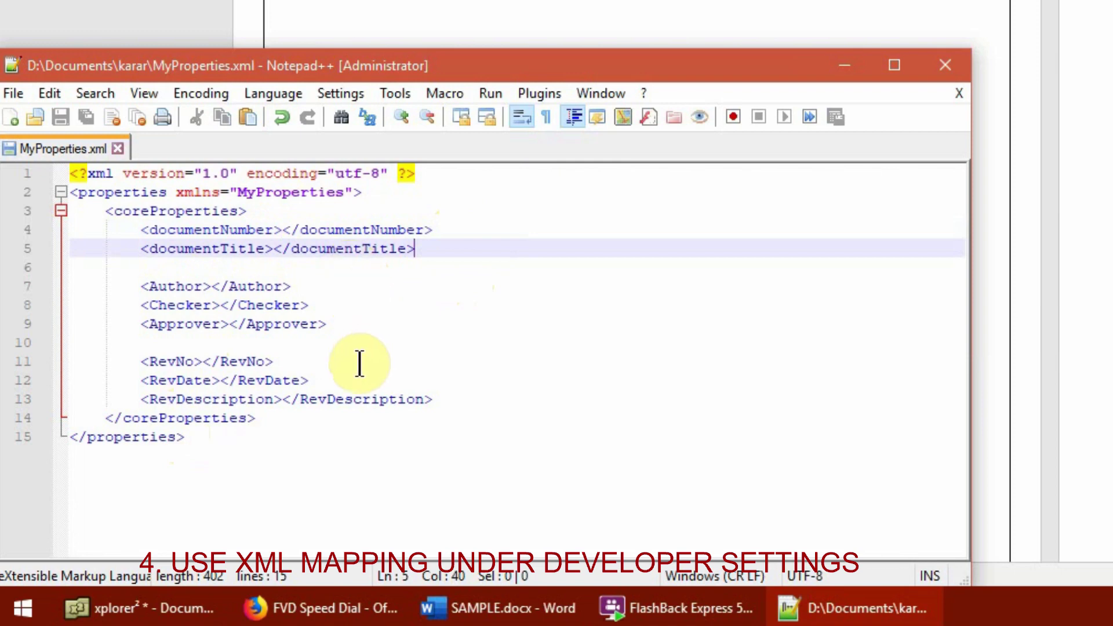
# - Return to SAMPLE.docx in Word and make sure Developer is enabled among the main tabs in the ribbon customization options
pyautogui.click(384, 267)
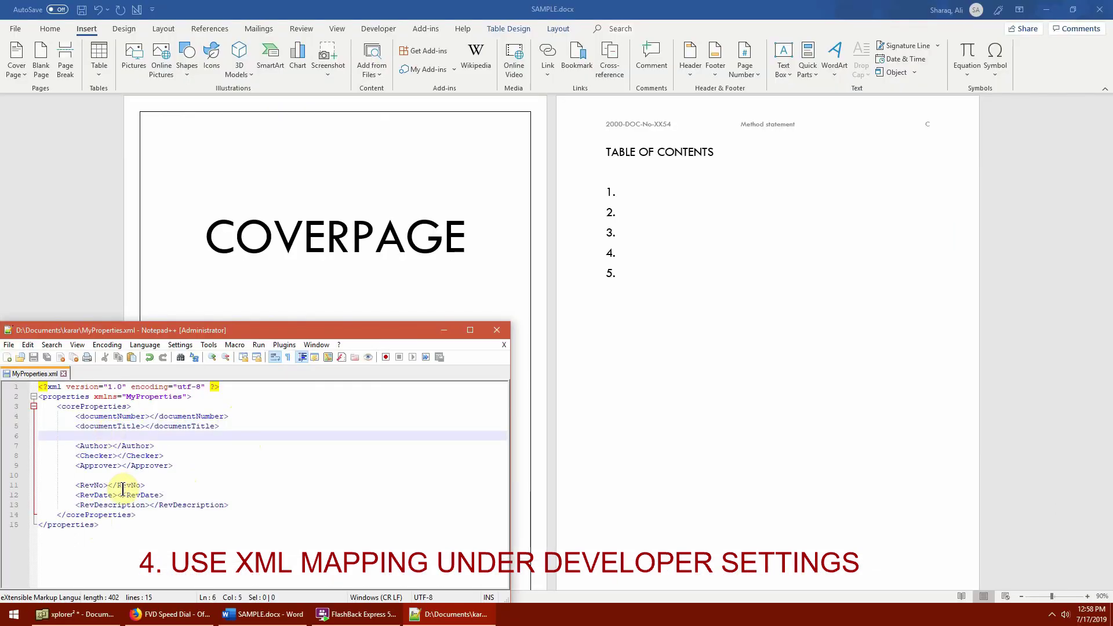
pyautogui.click(414, 320)
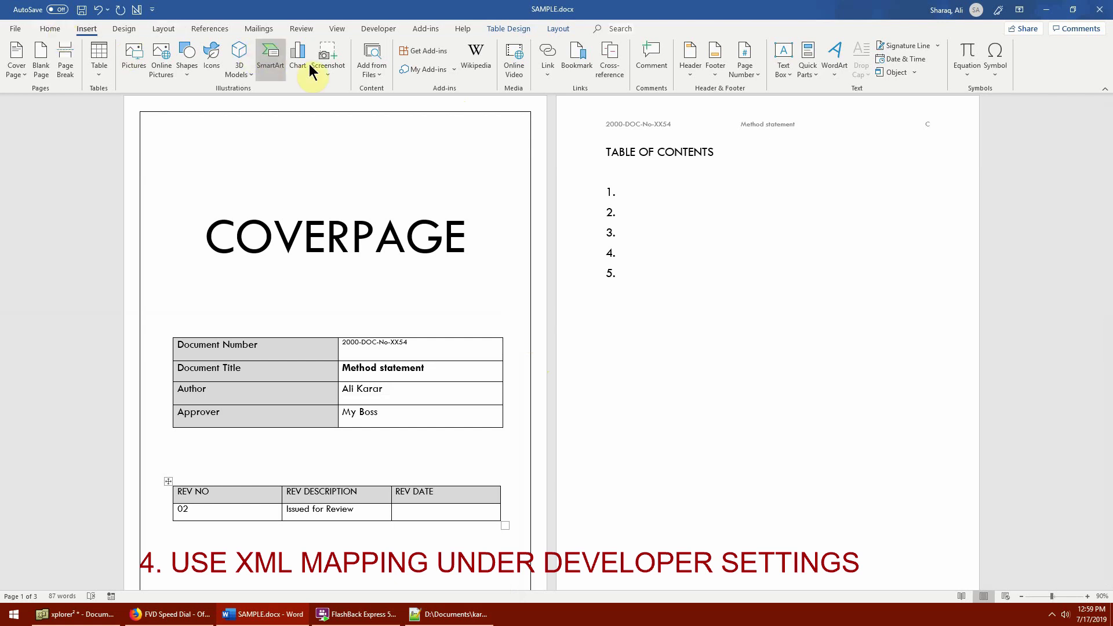
pyautogui.click(382, 29)
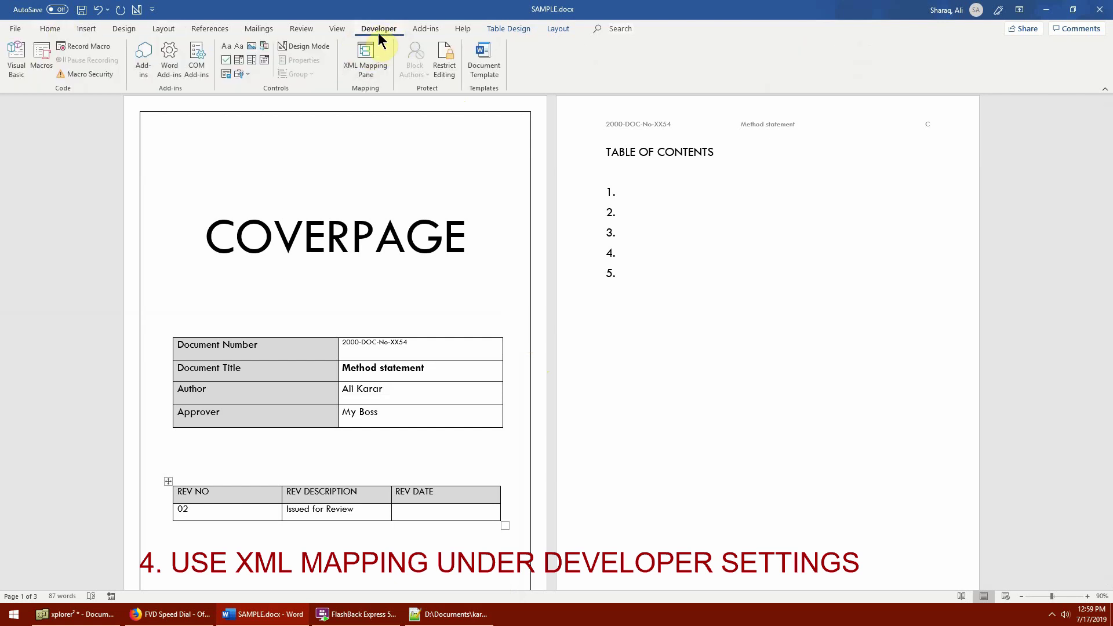
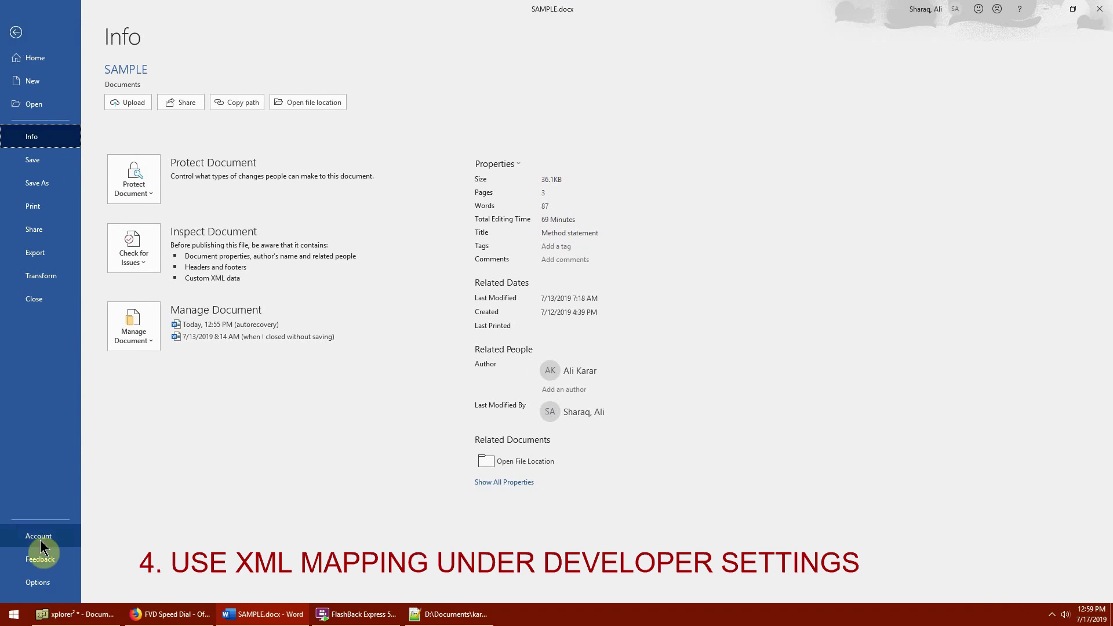
pyautogui.click(50, 581)
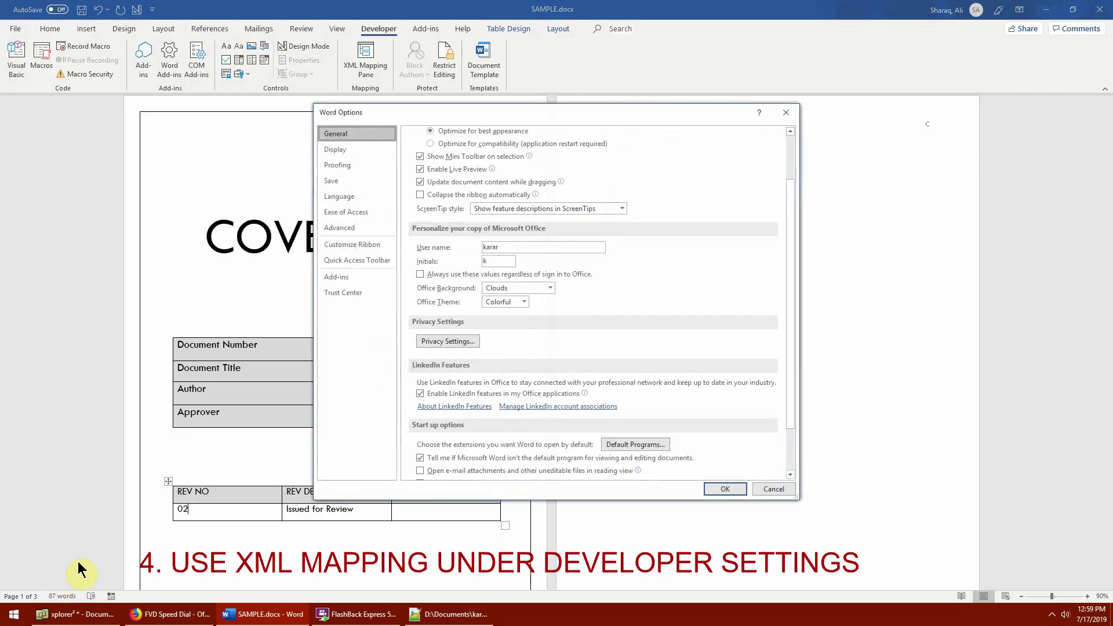
pyautogui.click(359, 246)
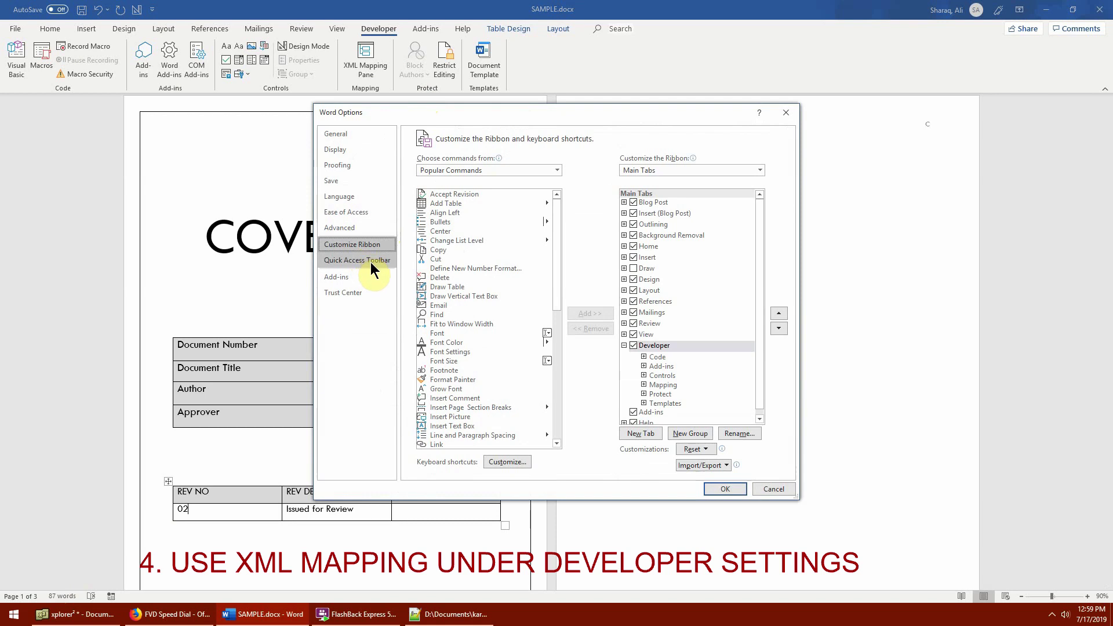
pyautogui.click(636, 346)
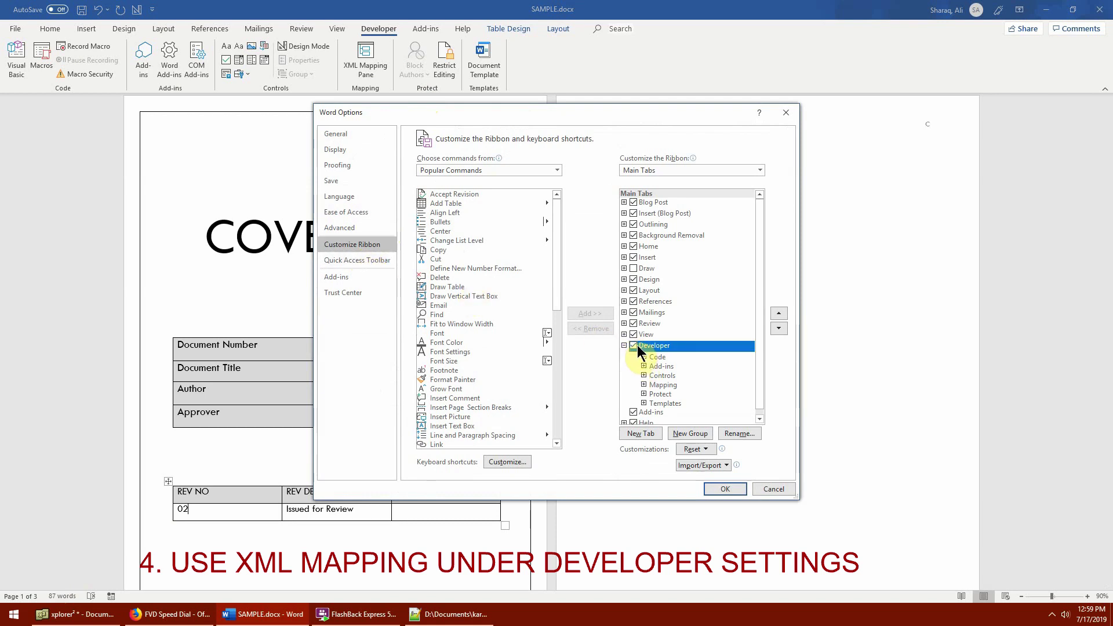
pyautogui.click(725, 489)
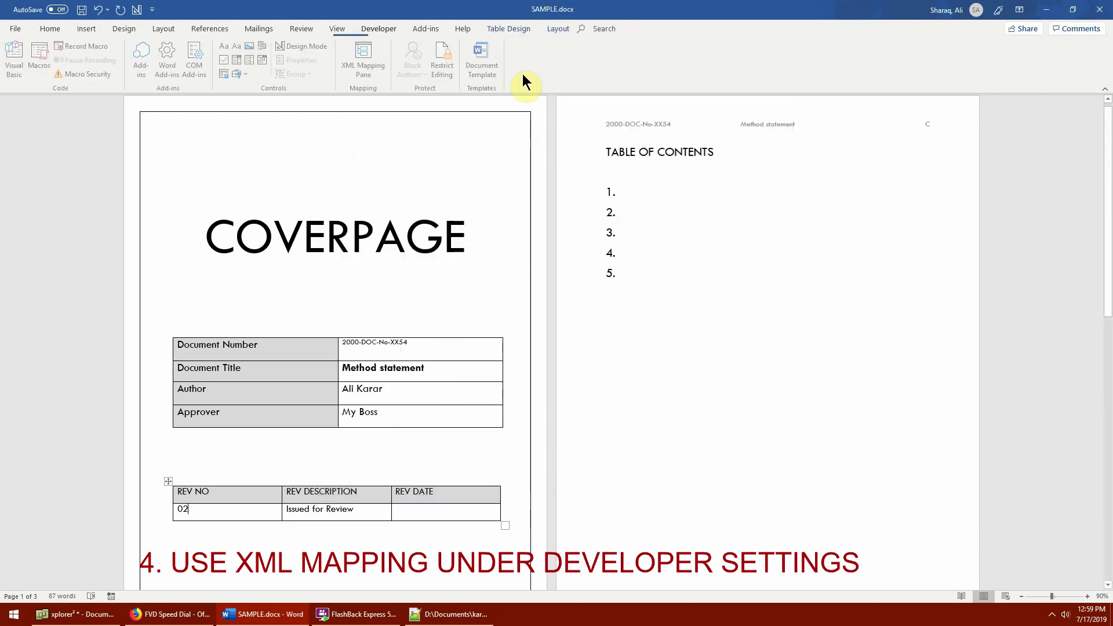
# - Reopen the ribbon customization directly from the ribbon, check the Developer entry, and accept the settings
pyautogui.rightClick(399, 33)
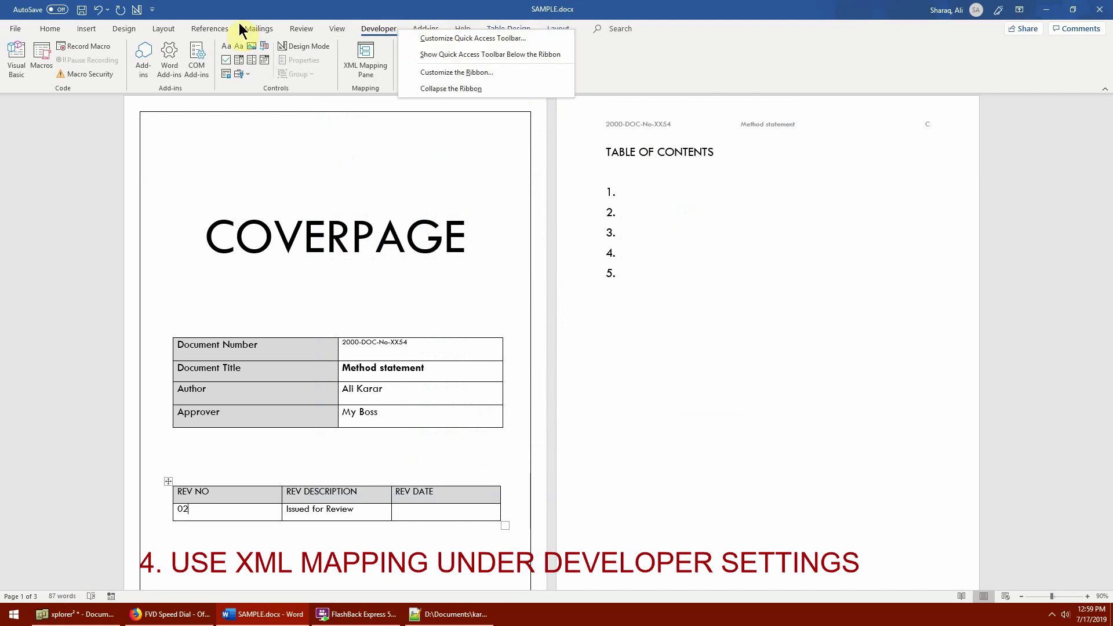
pyautogui.click(442, 74)
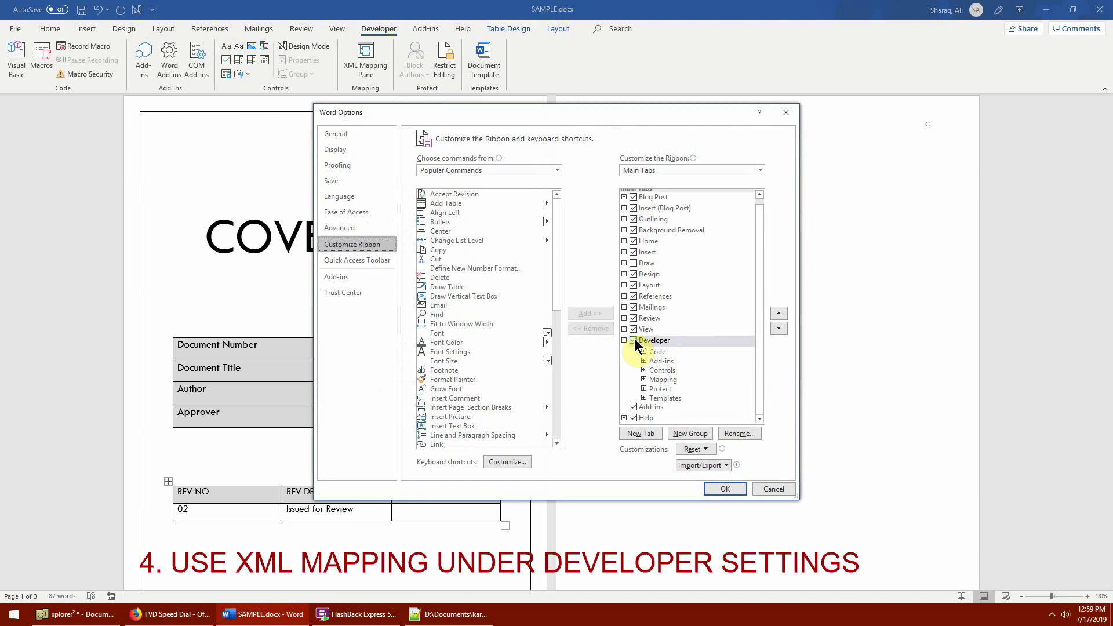
pyautogui.click(719, 489)
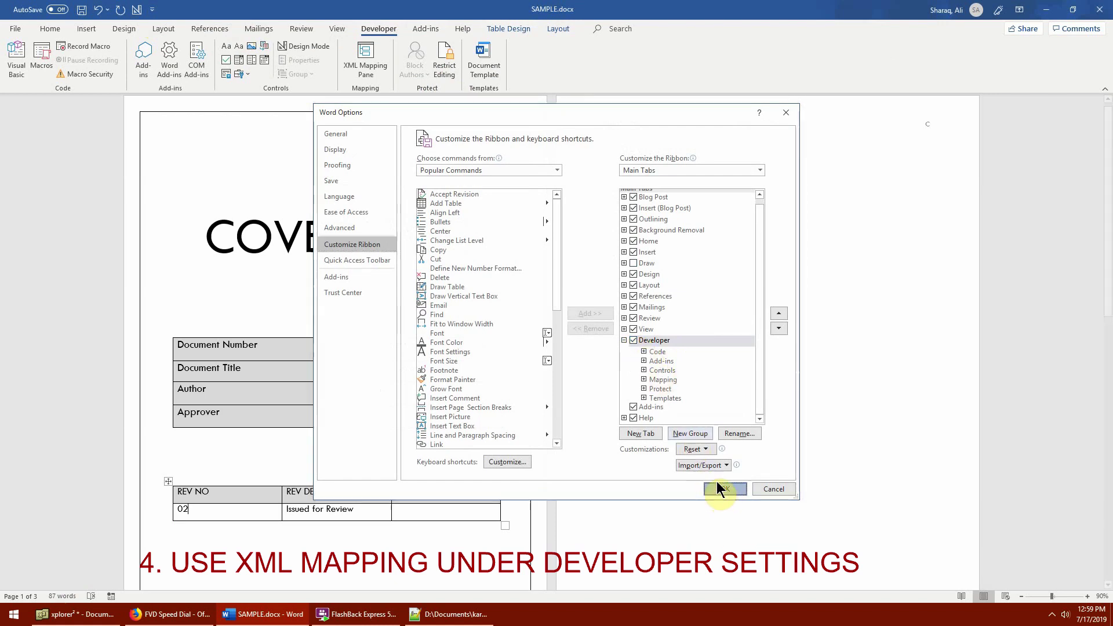
# - Show the XML Mapping pane and add MyProperties.xml to the document as a new custom XML part
pyautogui.click(373, 81)
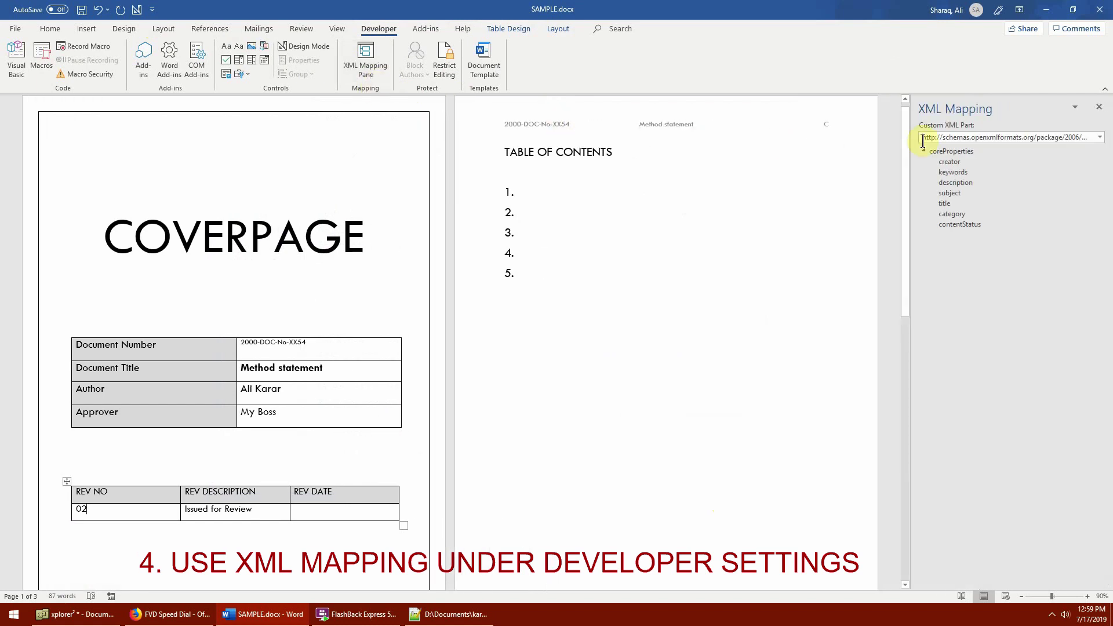
pyautogui.click(975, 138)
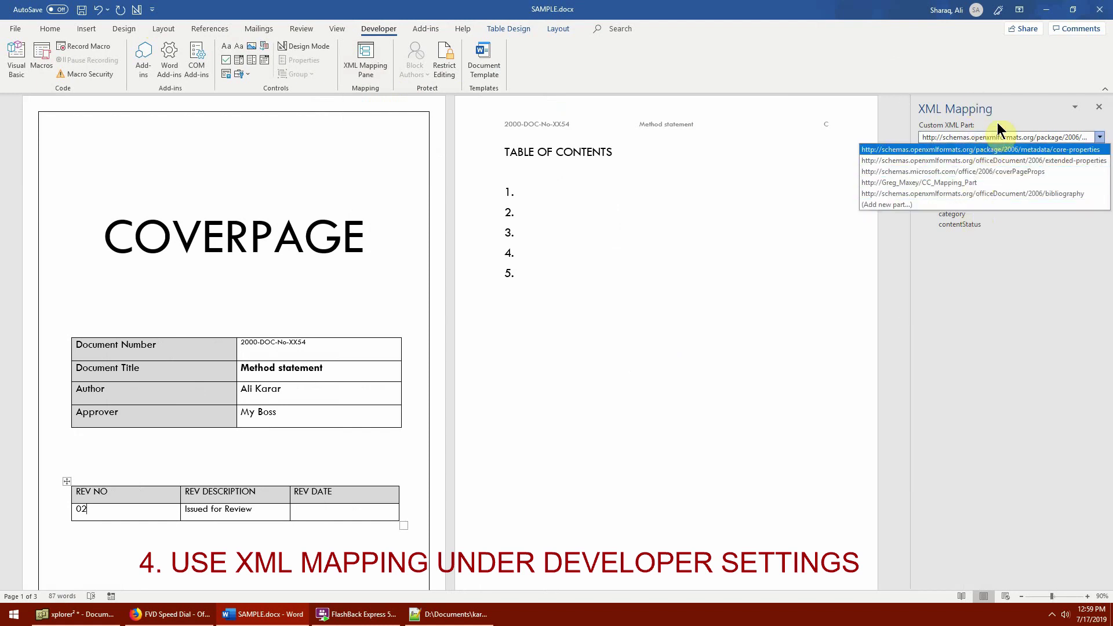
pyautogui.click(1040, 284)
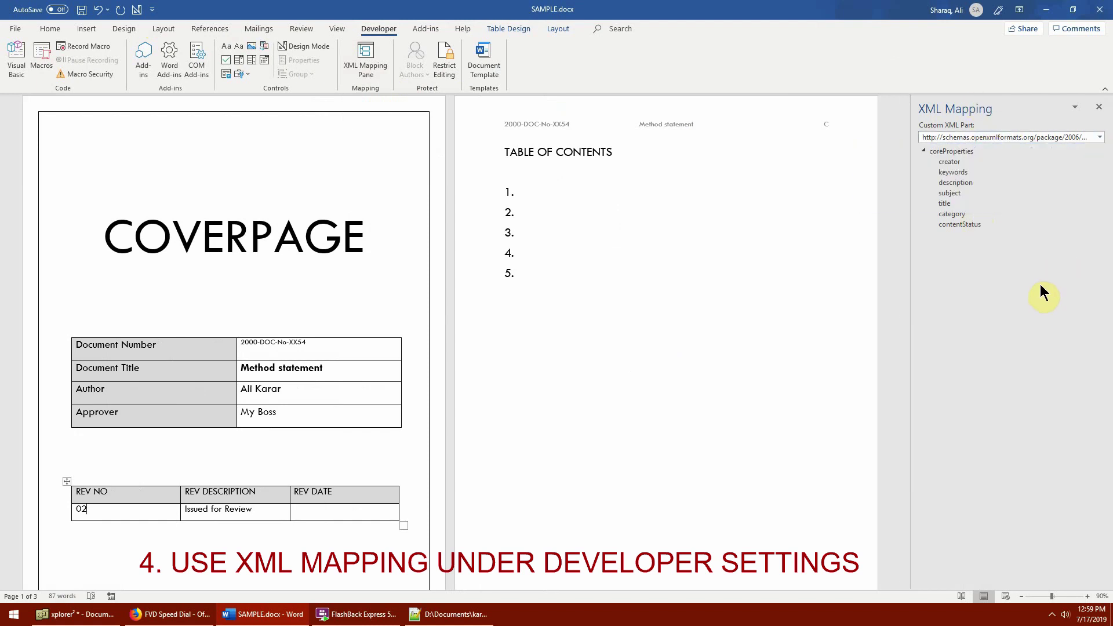
pyautogui.click(1009, 138)
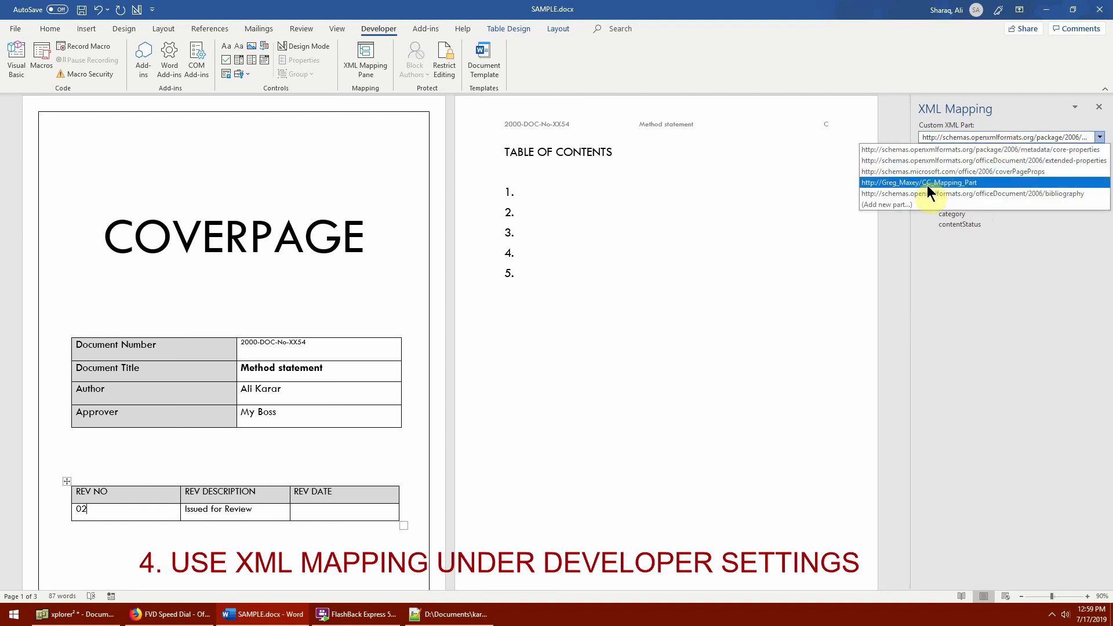
pyautogui.click(889, 205)
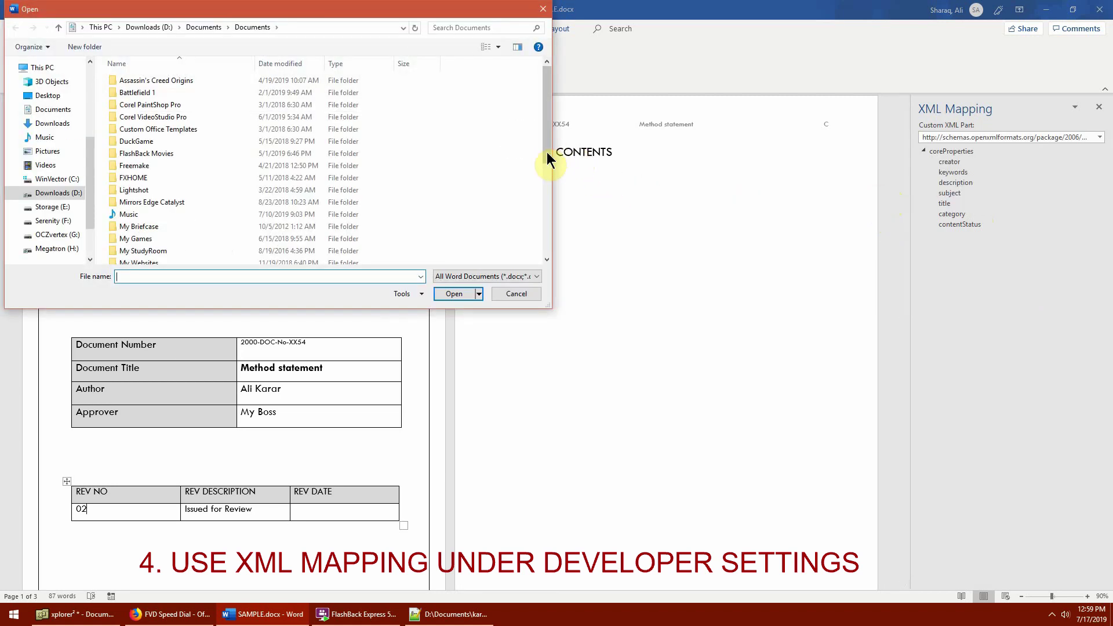
pyautogui.moveTo(546, 147); pyautogui.dragTo(544, 266)
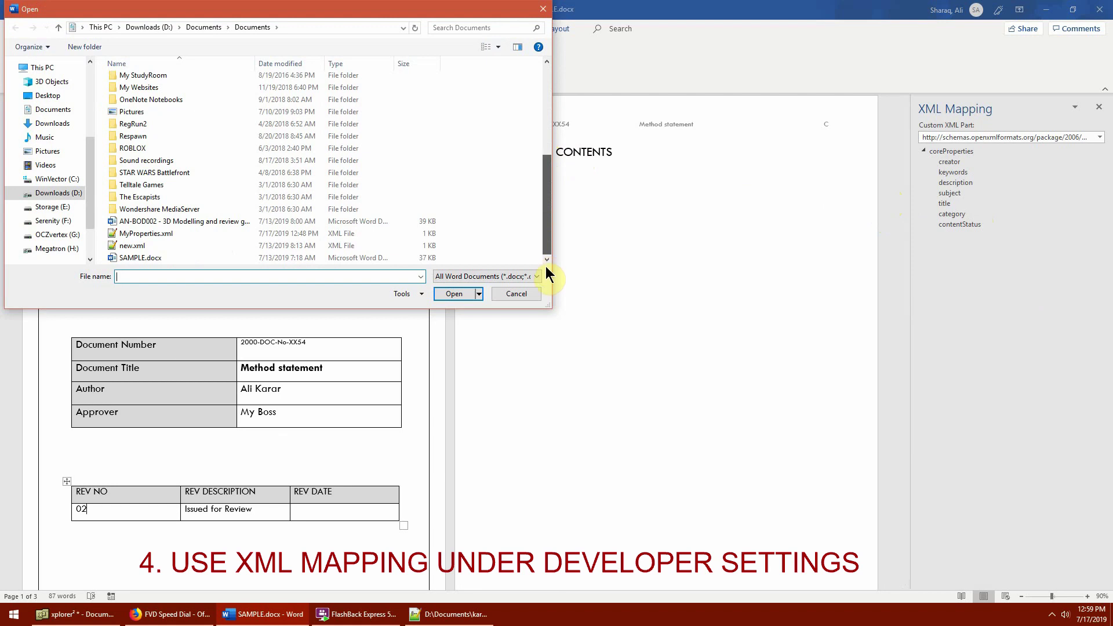
pyautogui.doubleClick(145, 234)
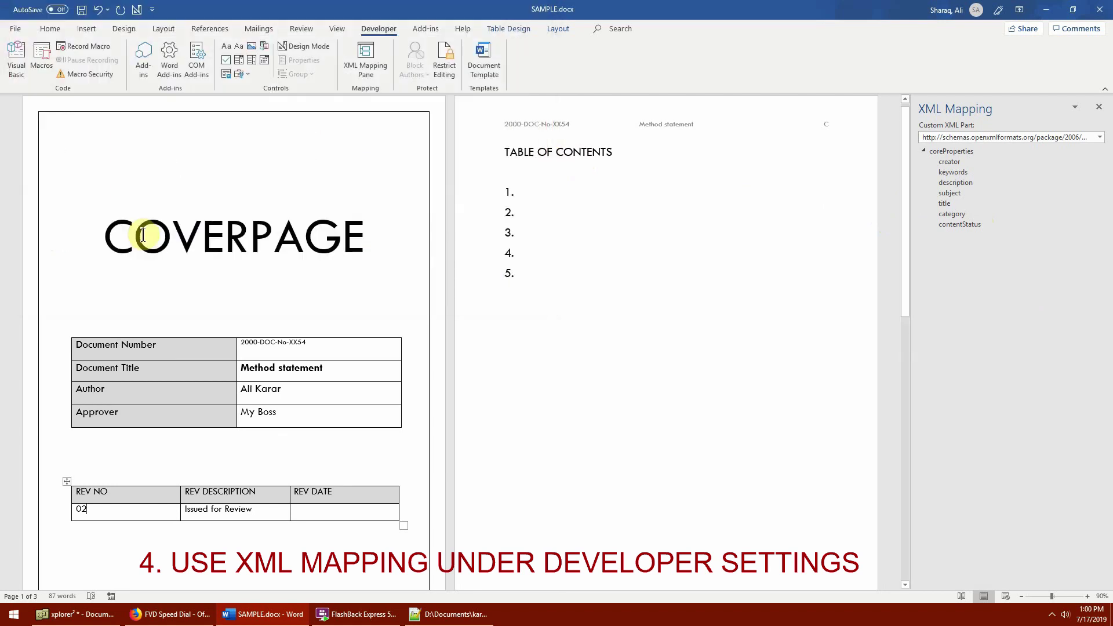
# - Choose the MyProperties XML part, expand its coreProperties node, and compare the elements with MyProperties.xml in Notepad++
pyautogui.click(997, 137)
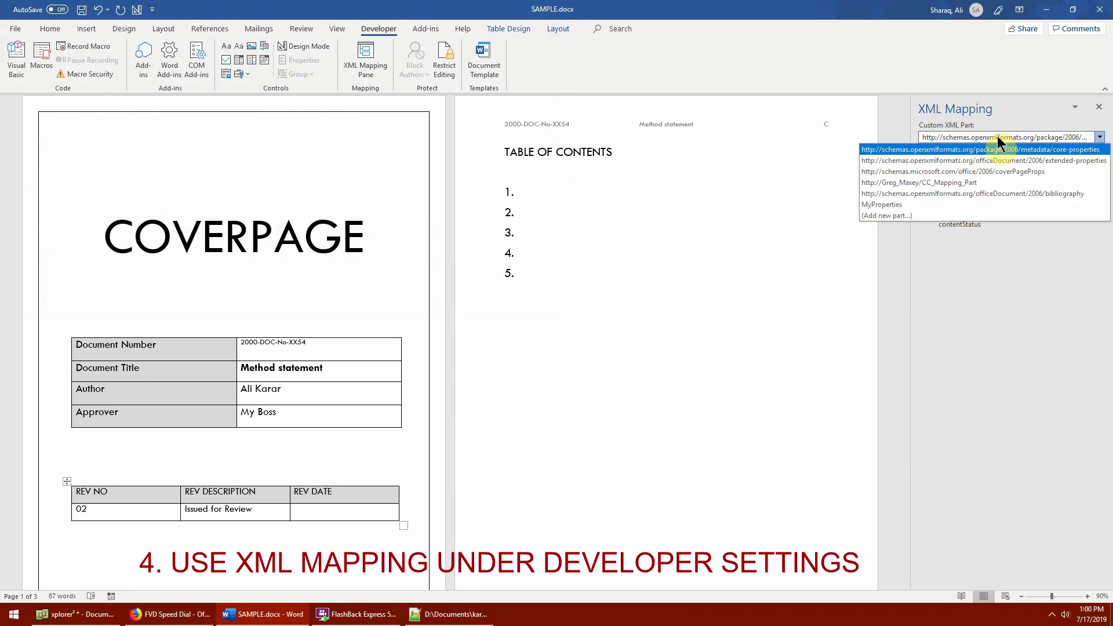
pyautogui.click(880, 204)
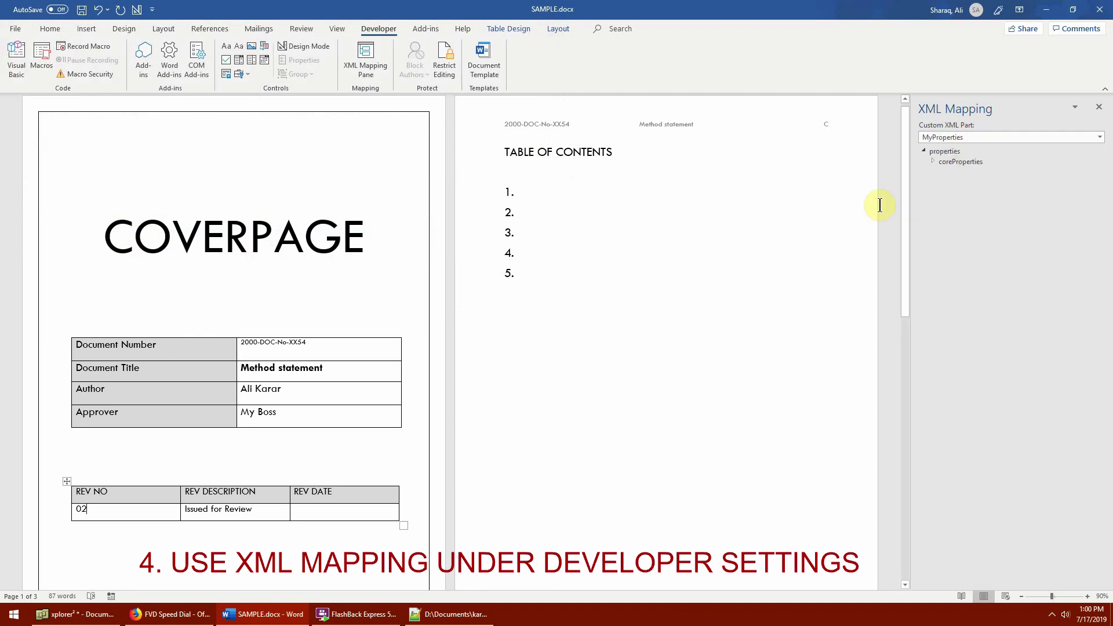
pyautogui.click(932, 159)
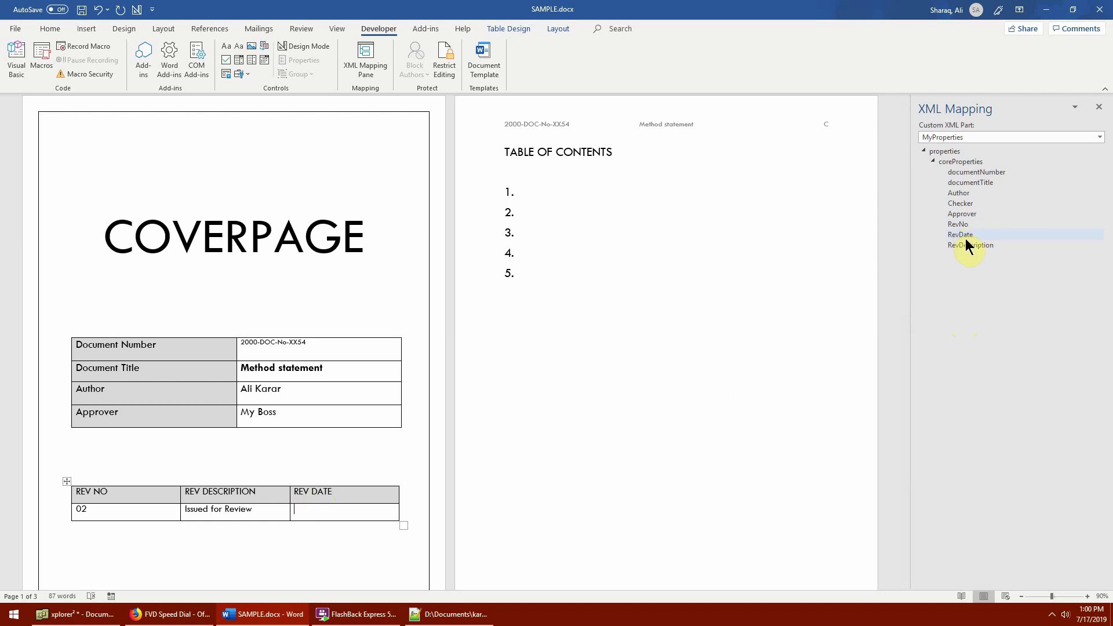
pyautogui.click(452, 614)
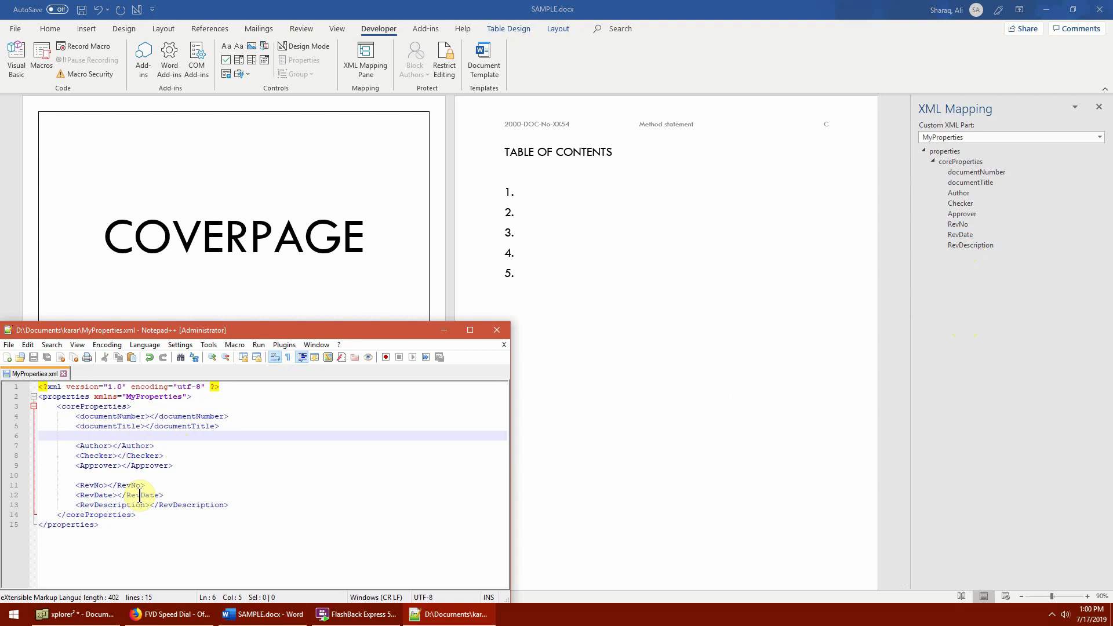
pyautogui.click(447, 330)
# - Insert a date picker content control mapped to RevDate in the empty REV DATE cell and choose 7/17/2019
pyautogui.click(302, 509)
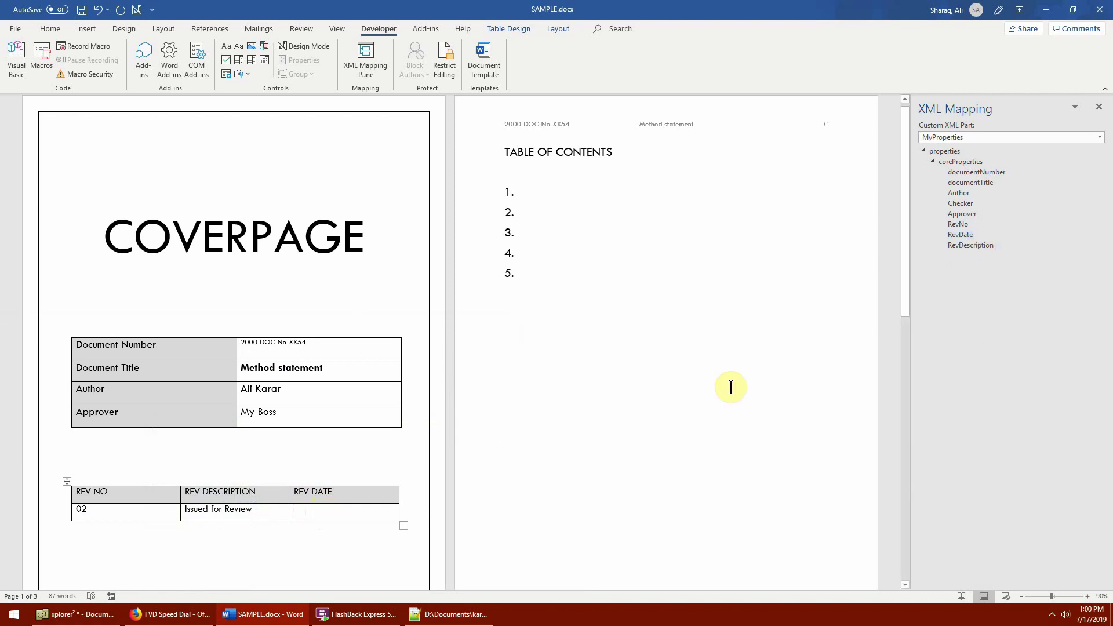
pyautogui.rightClick(960, 235)
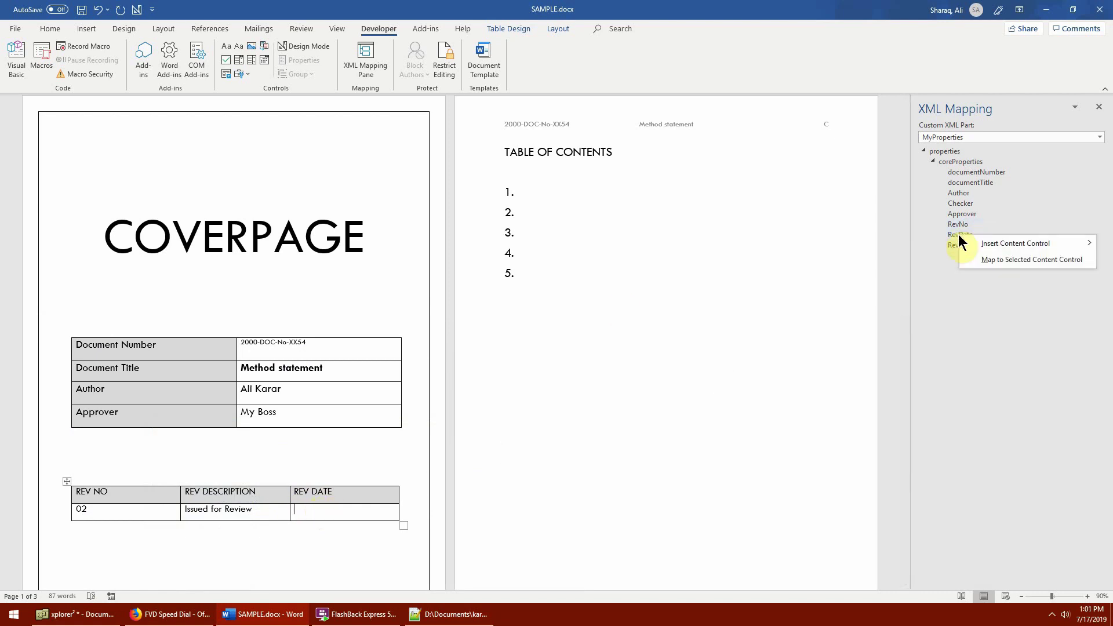
pyautogui.moveTo(999, 249)
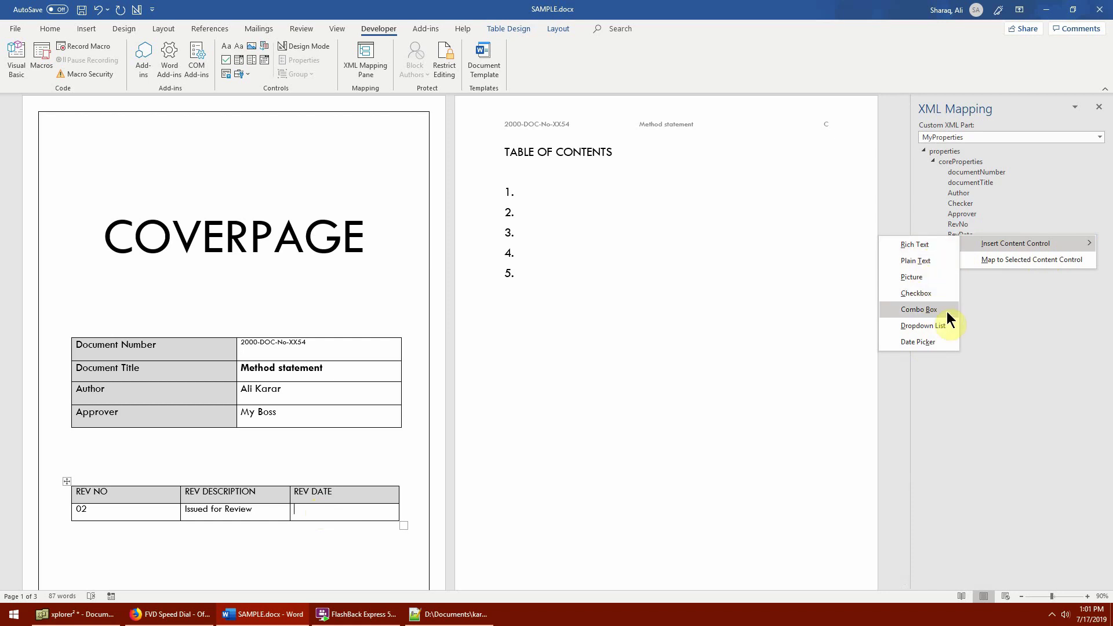
pyautogui.click(937, 343)
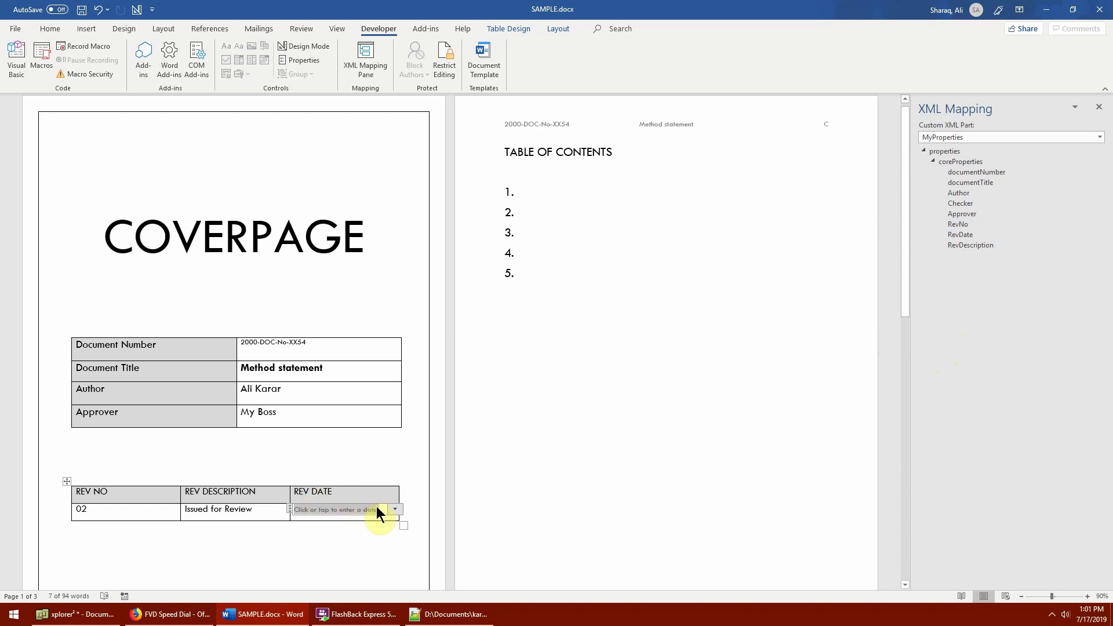
pyautogui.click(396, 511)
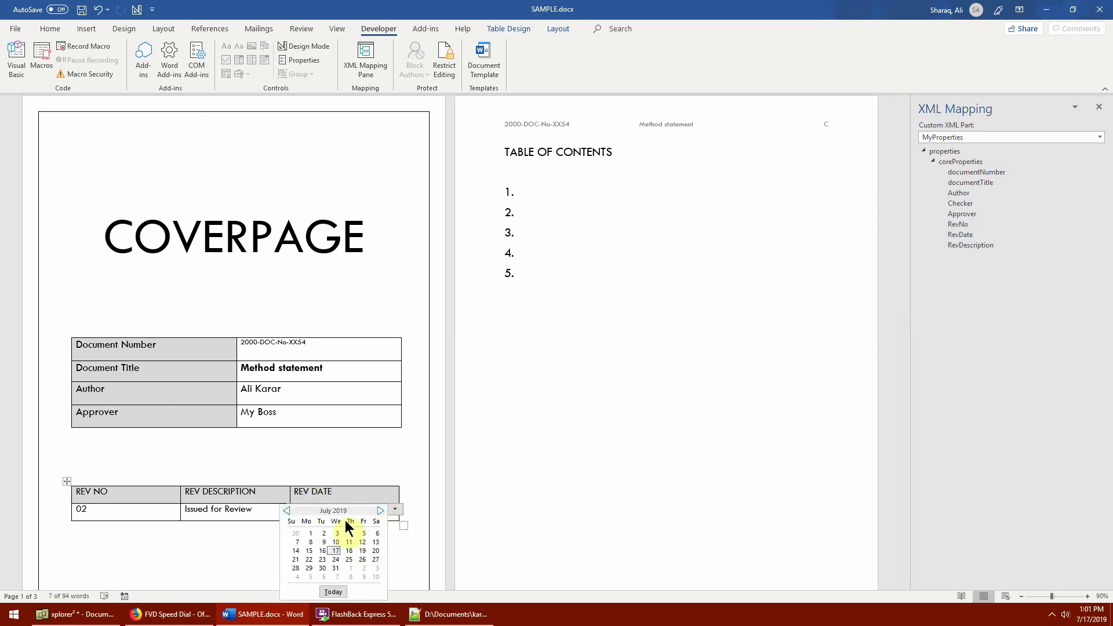
pyautogui.click(335, 550)
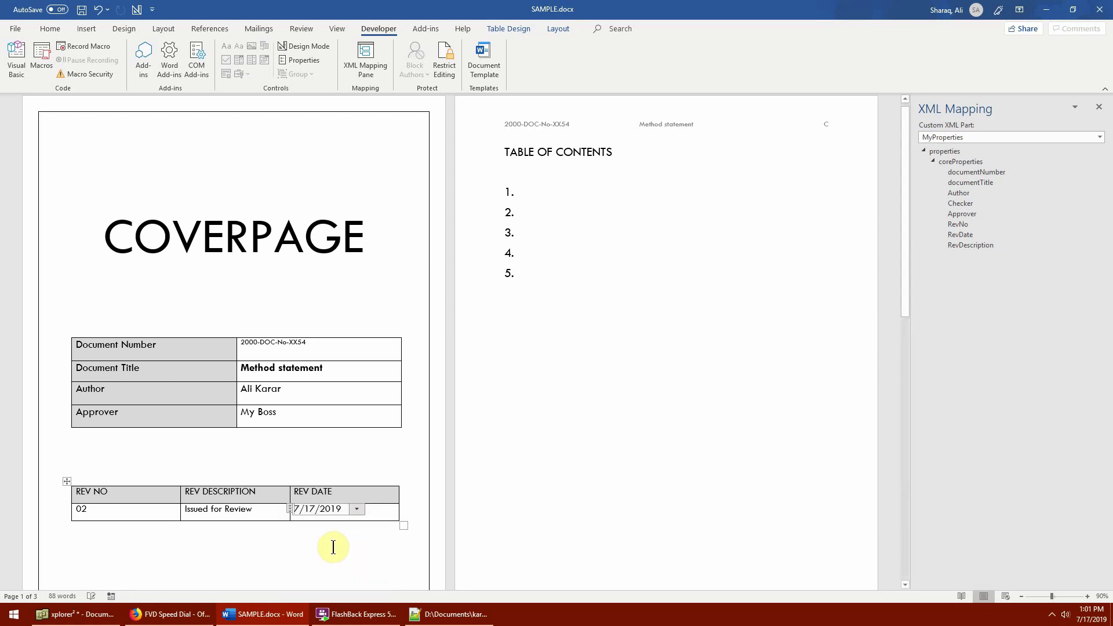
# - Insert another date picker content control mapped to RevDate at item 4 of the table of contents
pyautogui.click(256, 513)
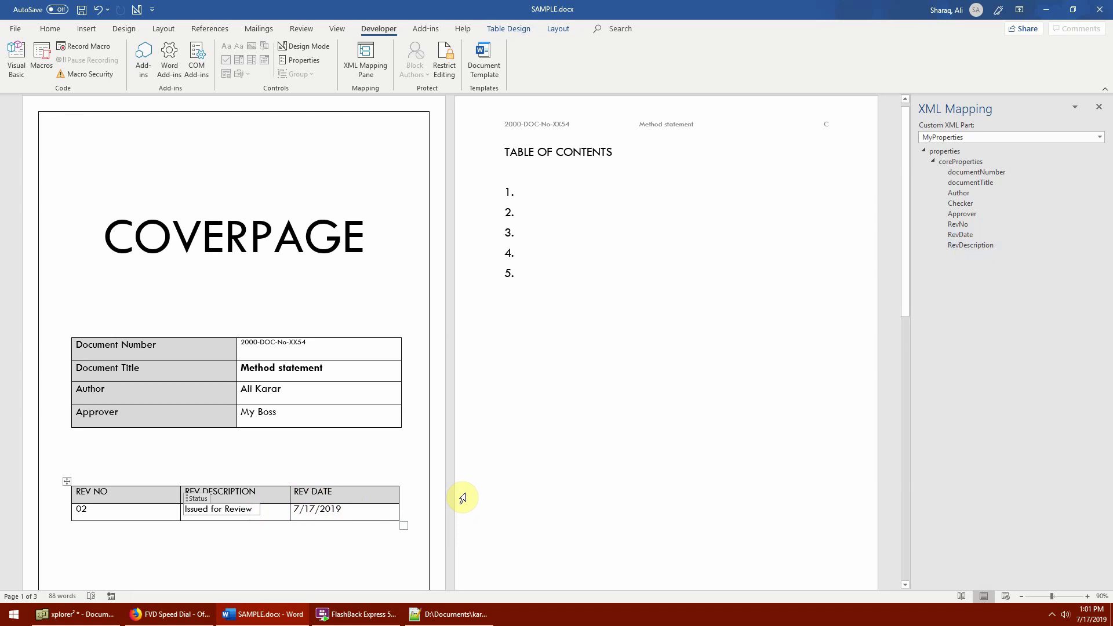
pyautogui.click(553, 255)
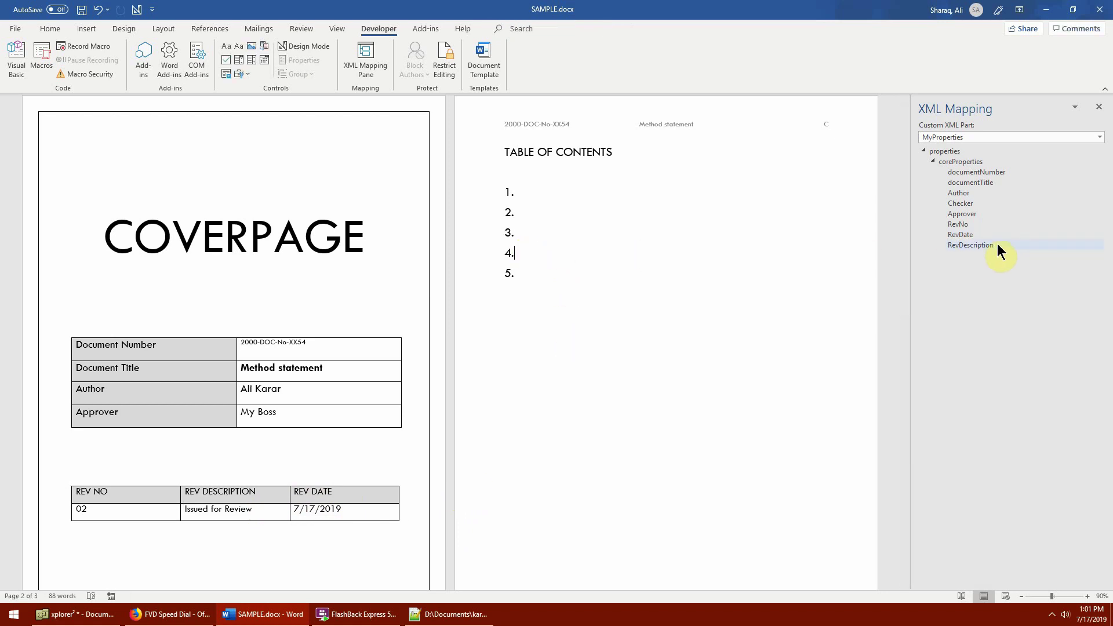
pyautogui.rightClick(960, 237)
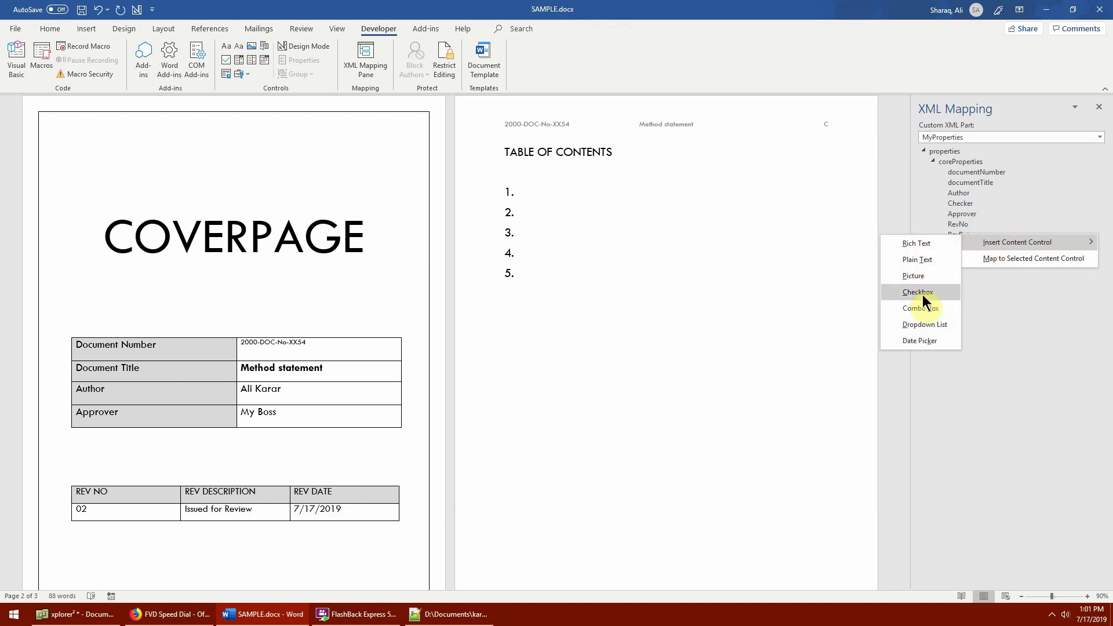
pyautogui.click(919, 341)
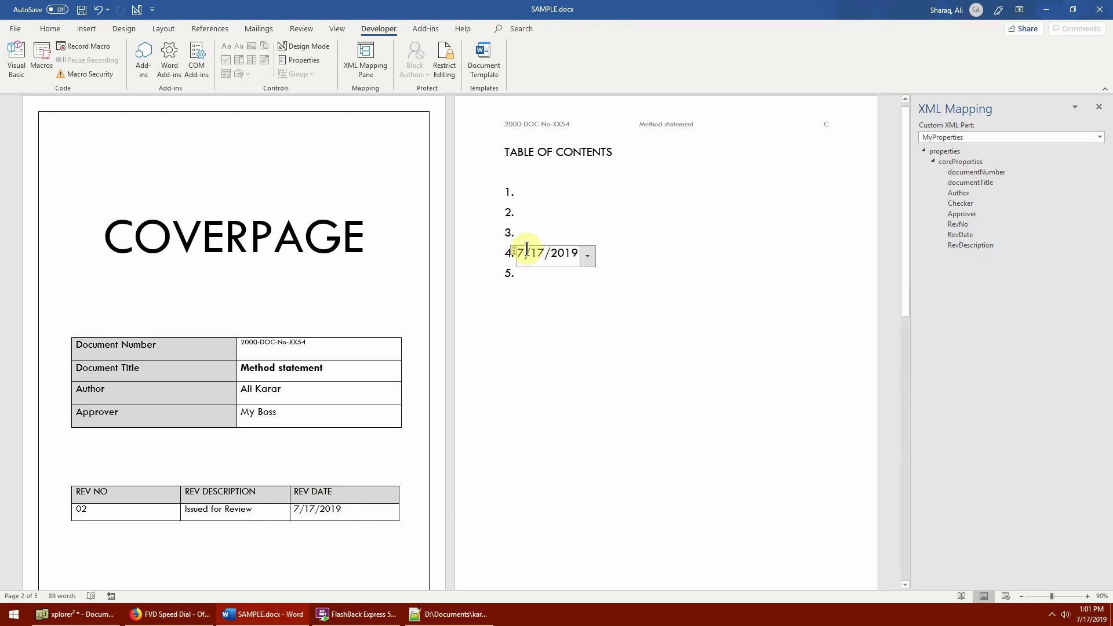
# - Change the date in the item 4 date picker to 7/22/2019
pyautogui.click(544, 213)
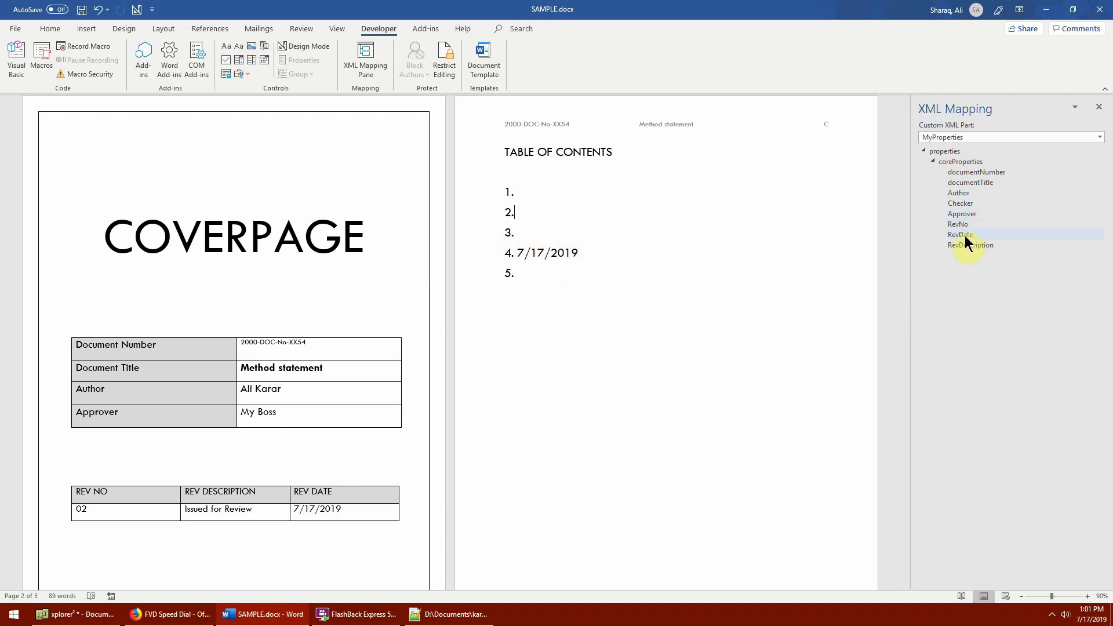
pyautogui.click(587, 255)
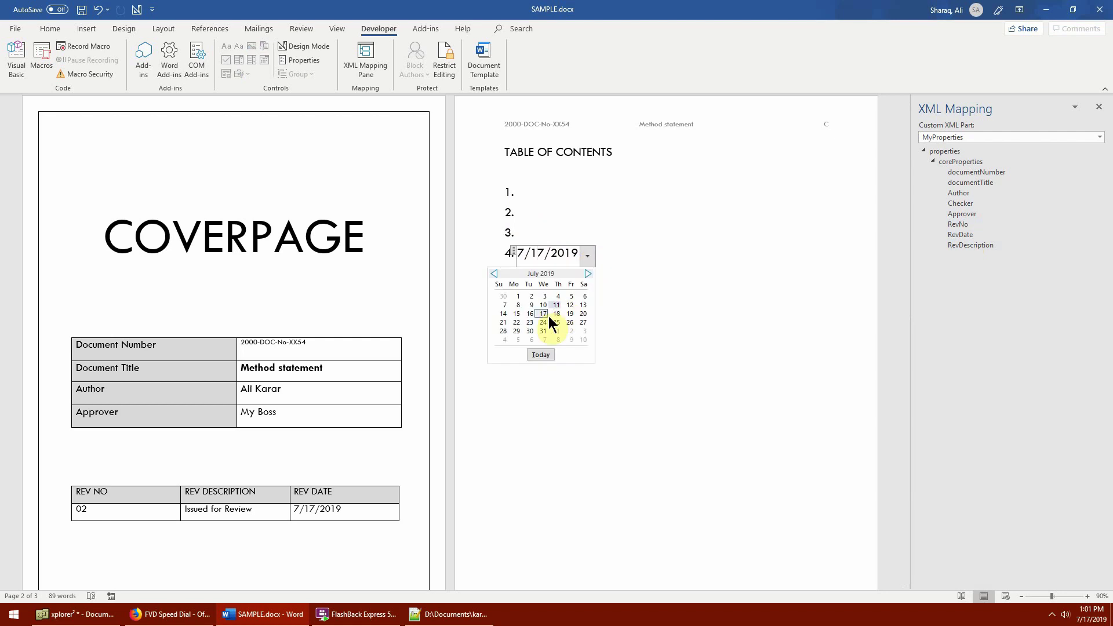
pyautogui.click(517, 321)
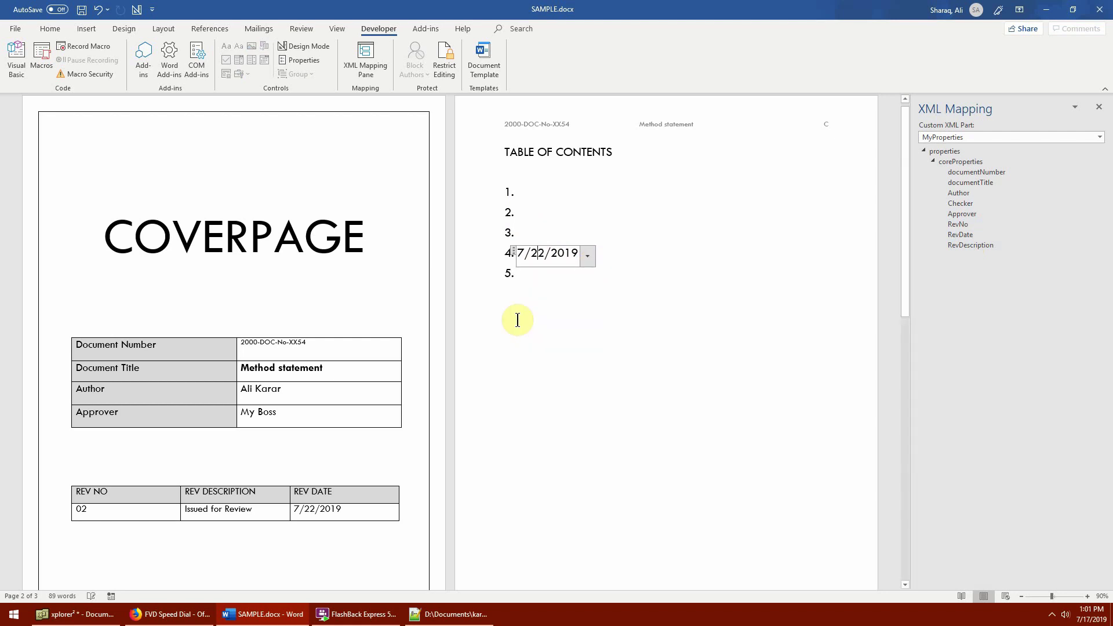
# - Compare the insertable document properties in Quick Parts with the MyProperties elements in the mapping list and in MyProperties.xml in Notepad++
pyautogui.click(529, 235)
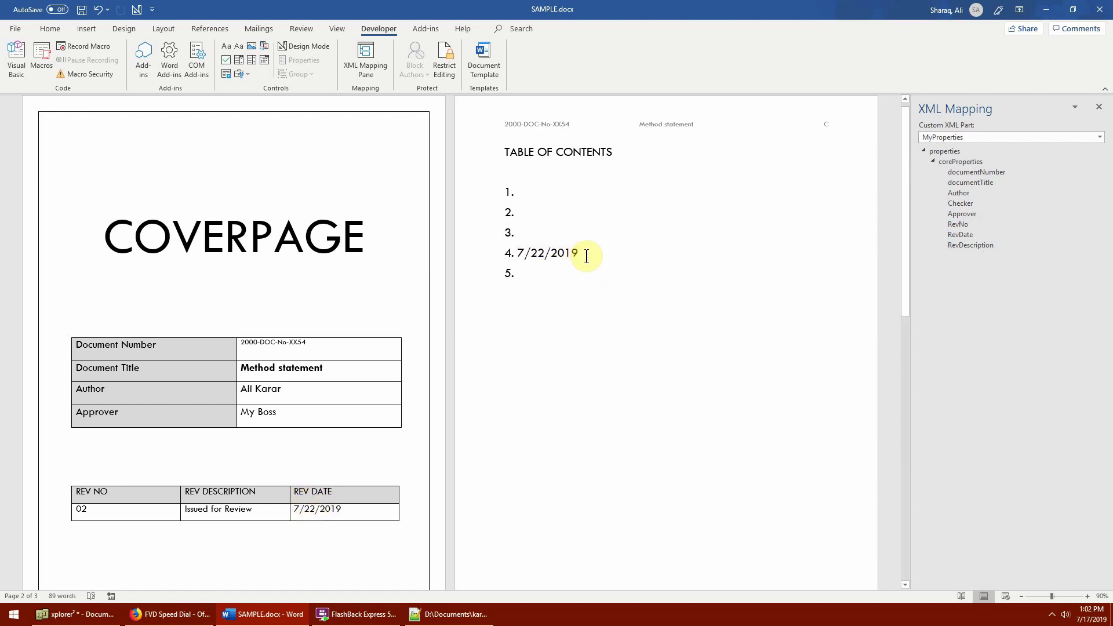
pyautogui.click(547, 250)
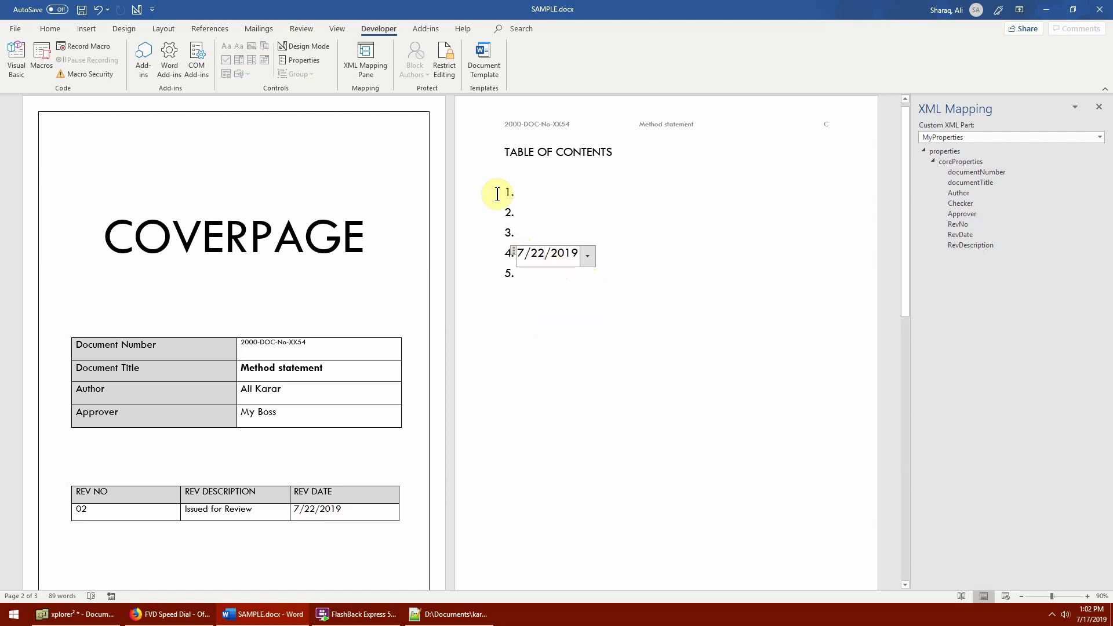
pyautogui.click(86, 29)
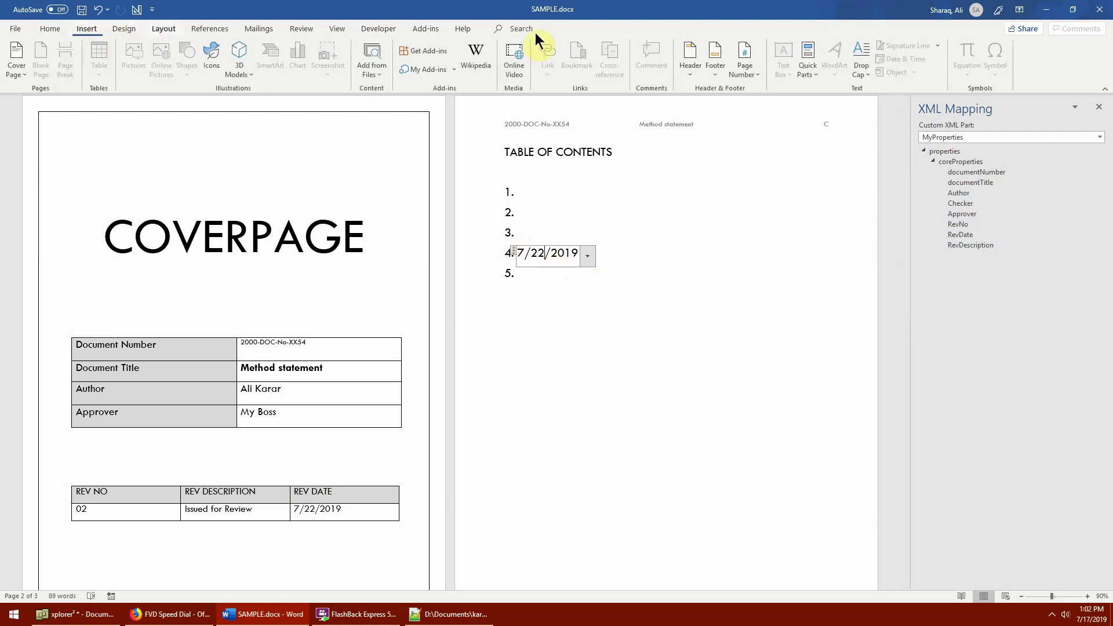
pyautogui.click(558, 232)
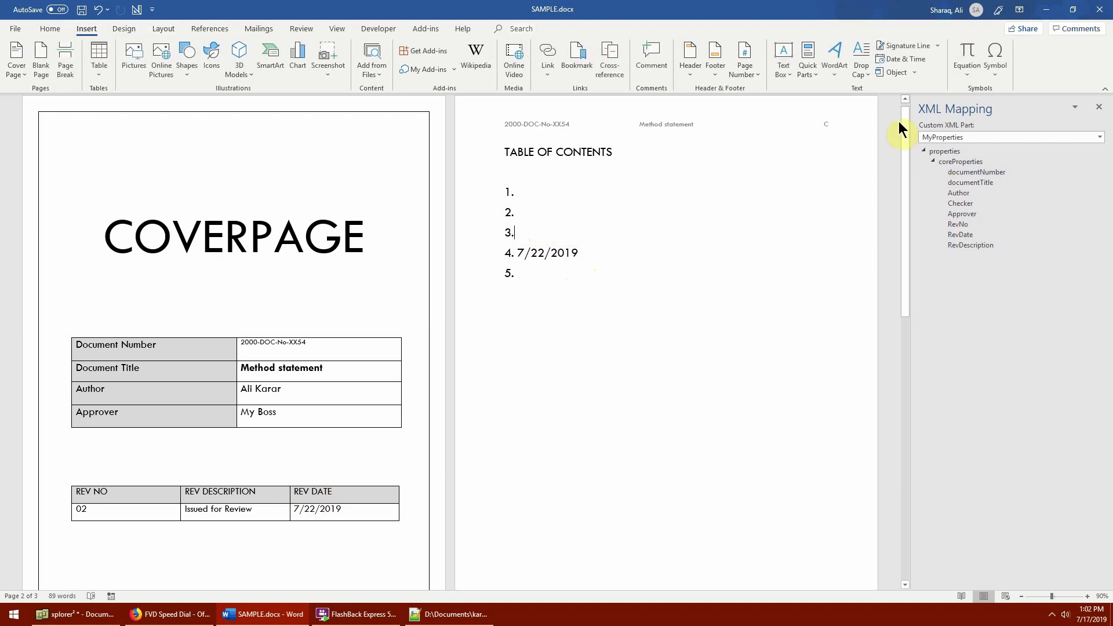
pyautogui.click(812, 74)
pyautogui.click(964, 415)
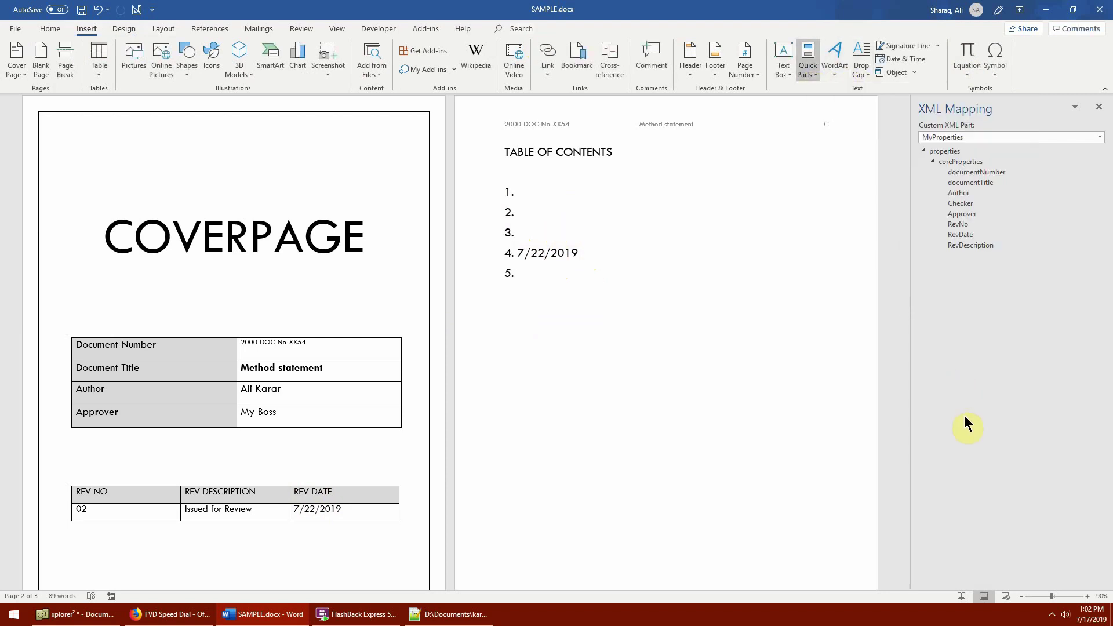
pyautogui.click(953, 224)
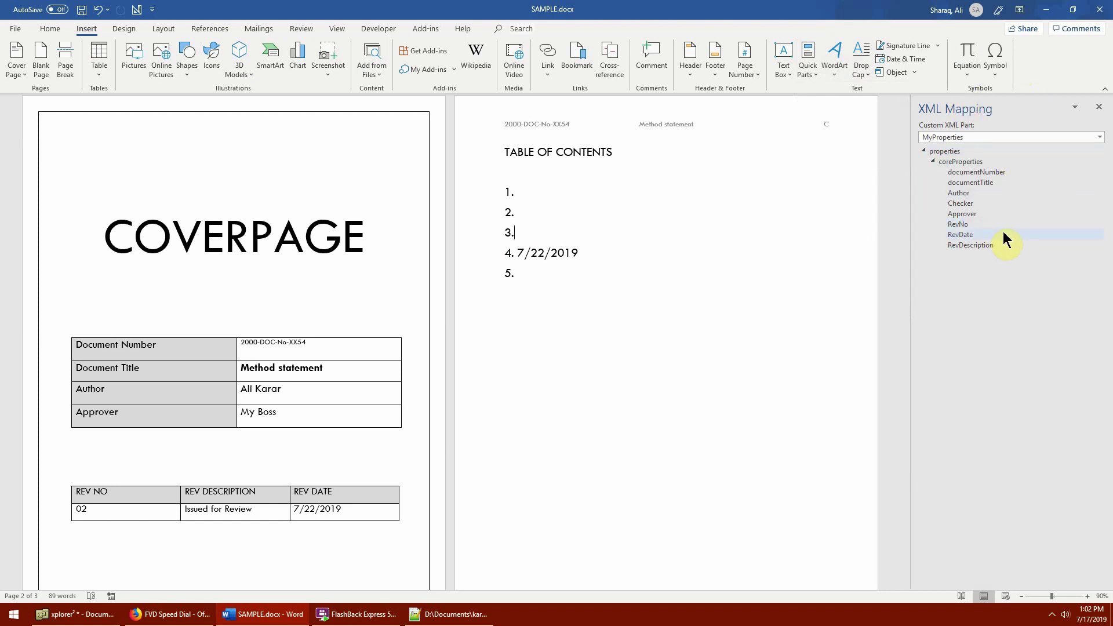
pyautogui.click(452, 614)
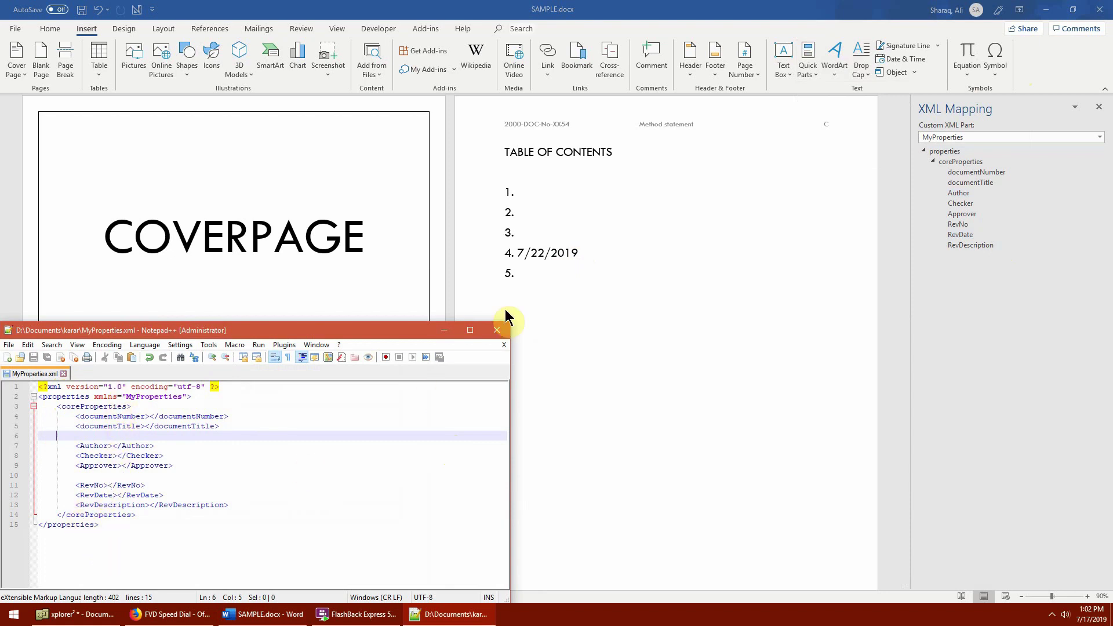
pyautogui.click(593, 266)
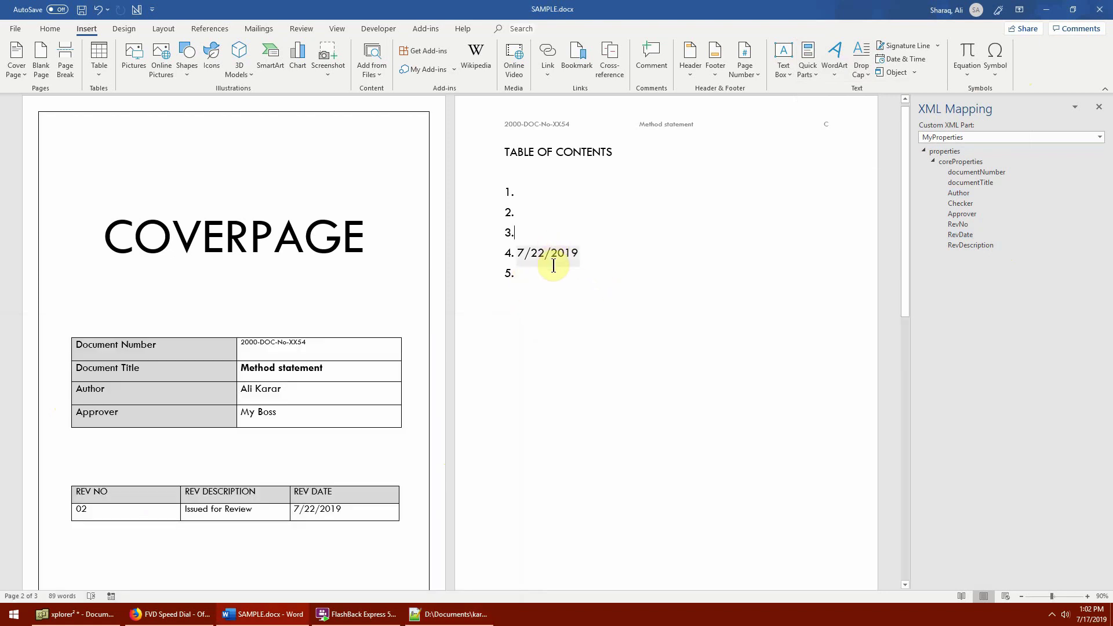
pyautogui.click(551, 262)
pyautogui.click(536, 212)
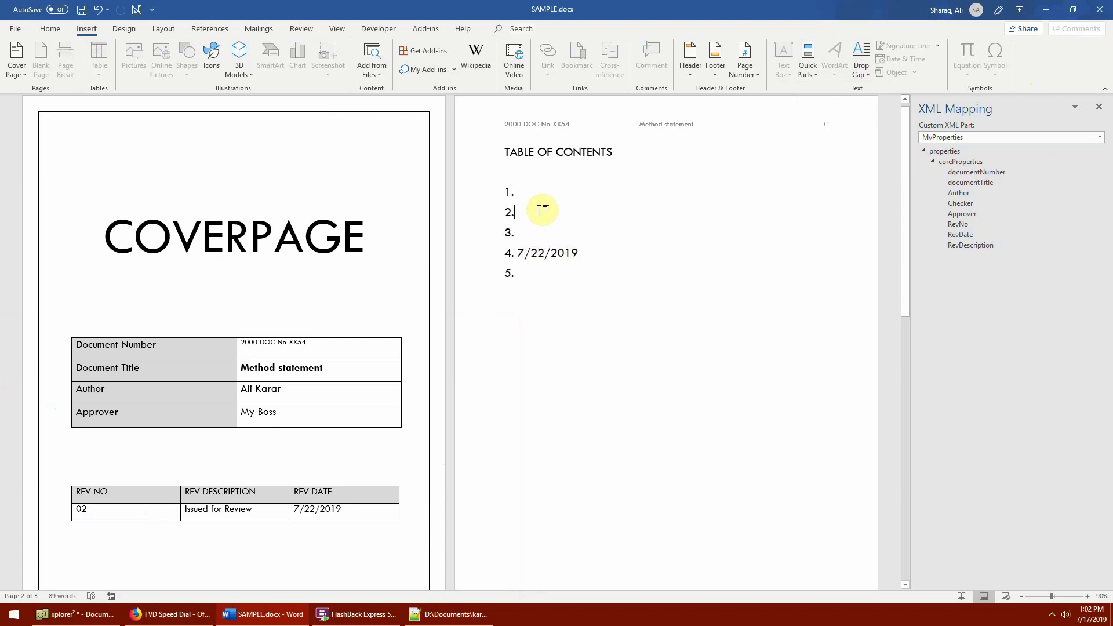
# - Replace the Status control in the REV DESCRIPTION cell with a dropdown list content control mapped to RevDescription, and check its choices
pyautogui.click(260, 512)
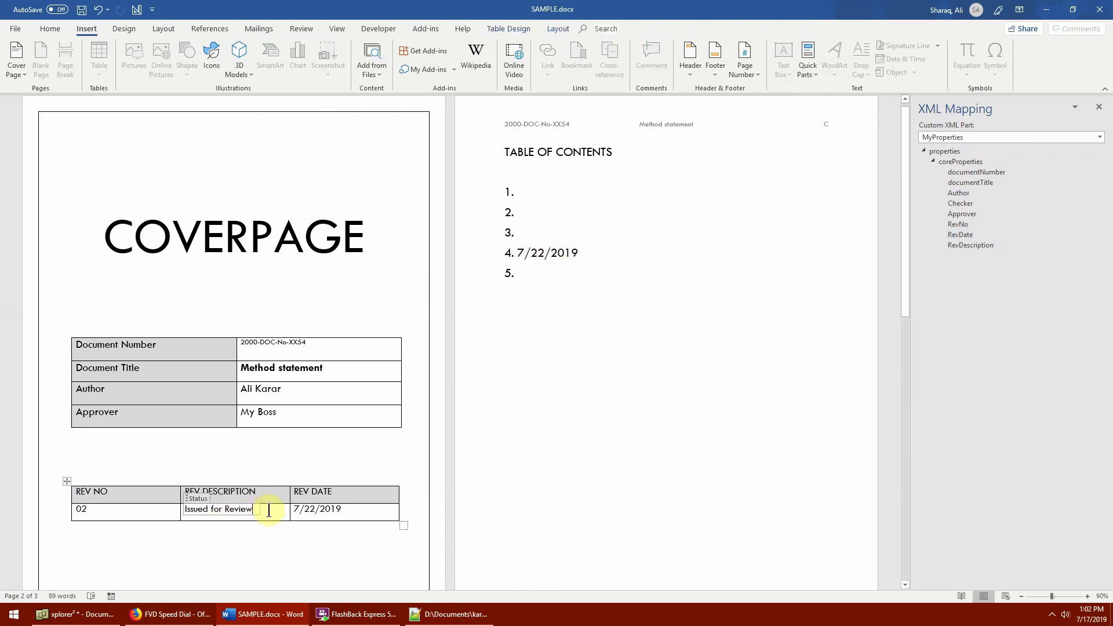
pyautogui.click(197, 502)
pyautogui.press('Delete')
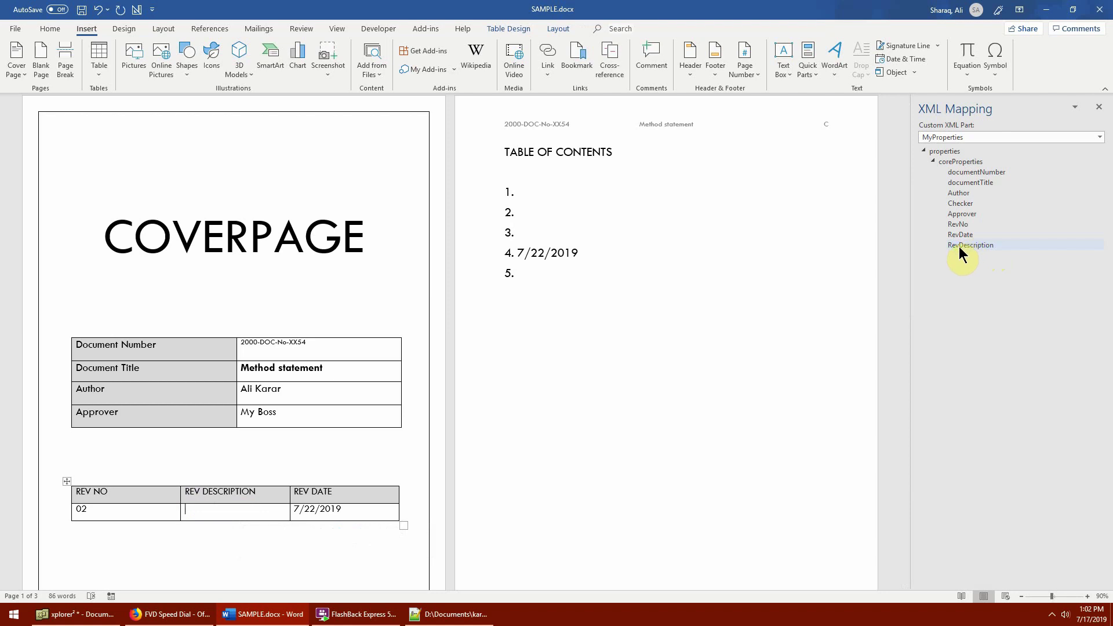
pyautogui.moveTo(959, 248); pyautogui.dragTo(211, 507)
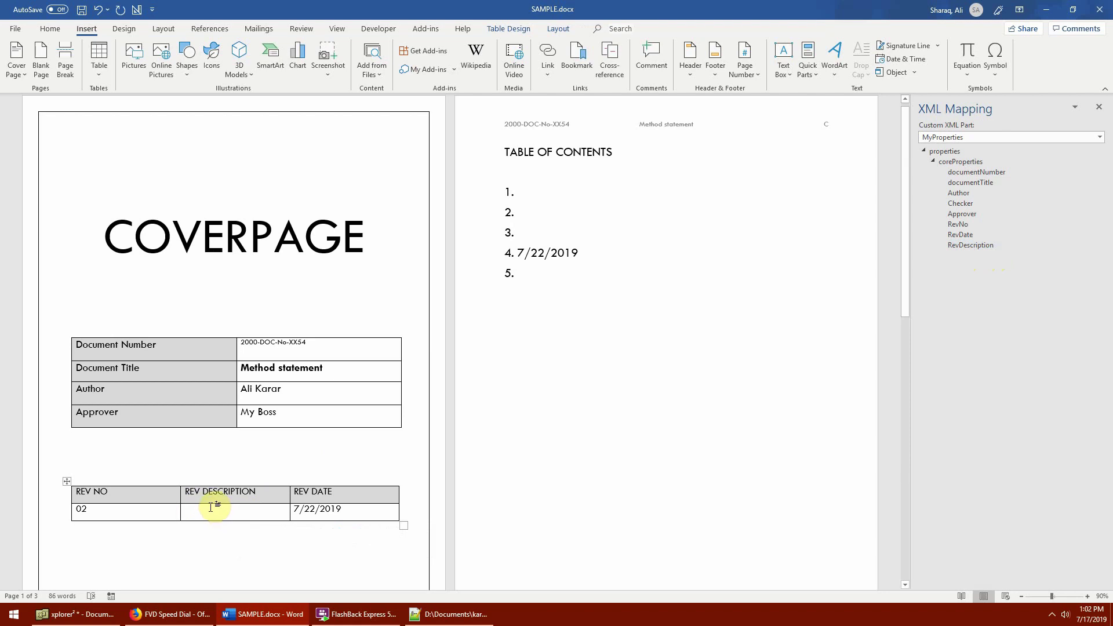
pyautogui.rightClick(974, 248)
pyautogui.moveTo(994, 250)
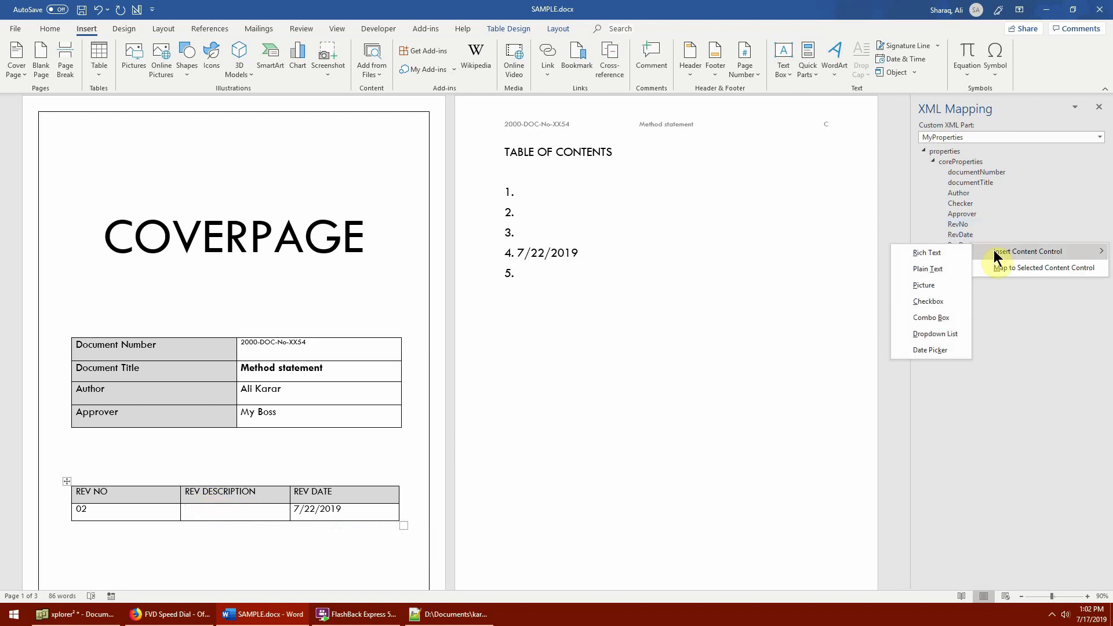
pyautogui.click(940, 334)
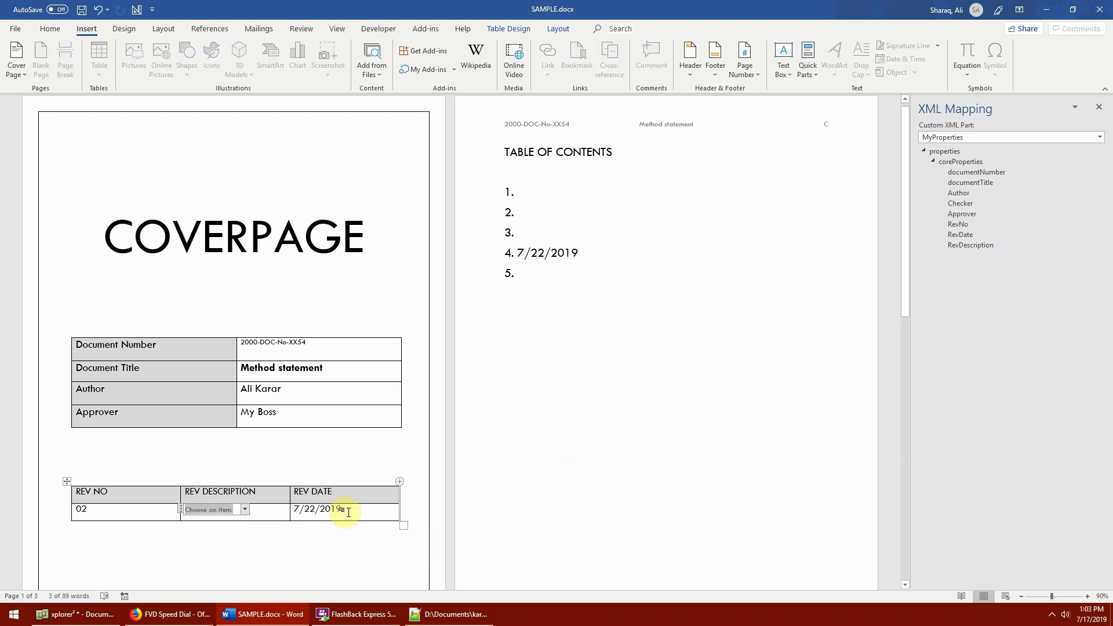
pyautogui.click(245, 510)
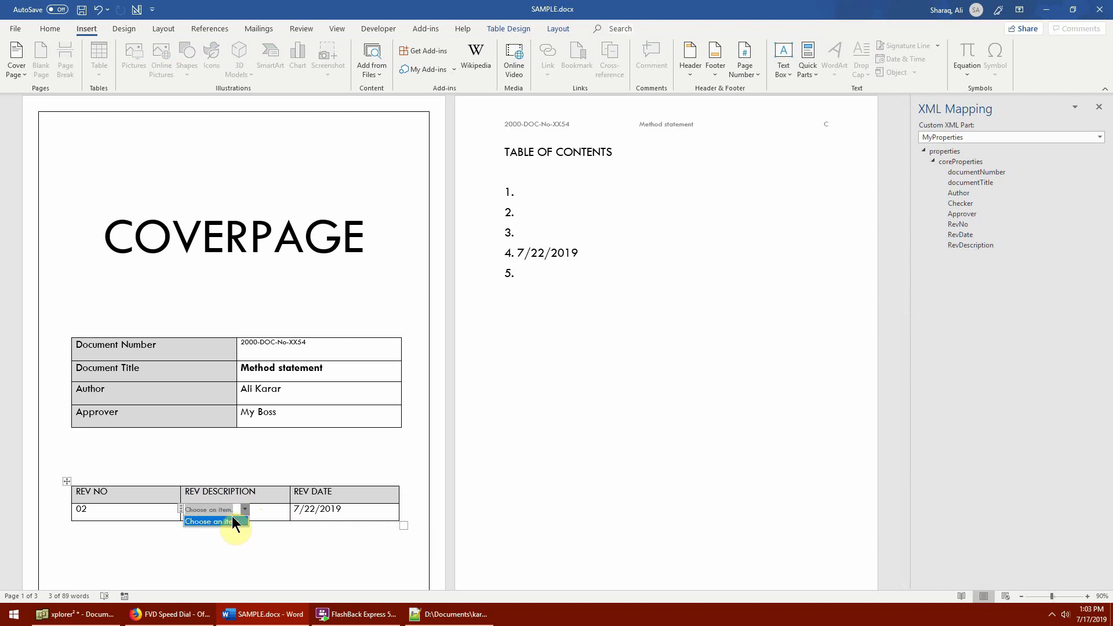
# - Title the REV DESCRIPTION dropdown list control RevDescription and add the choice Issued for Review
pyautogui.click(379, 29)
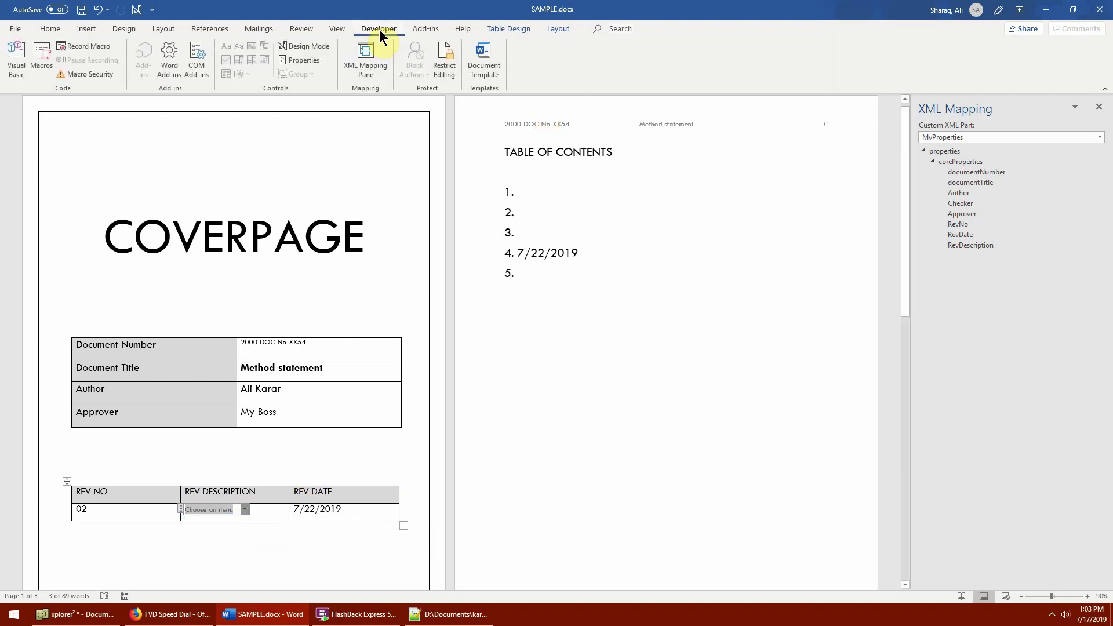
pyautogui.click(293, 60)
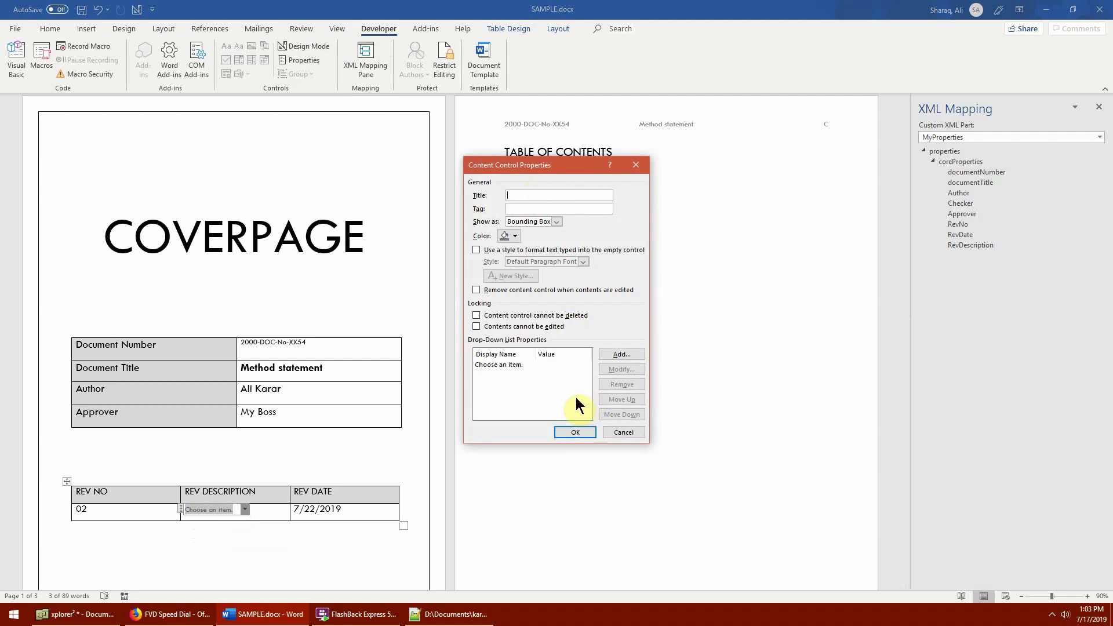
pyautogui.write('RevDescription')
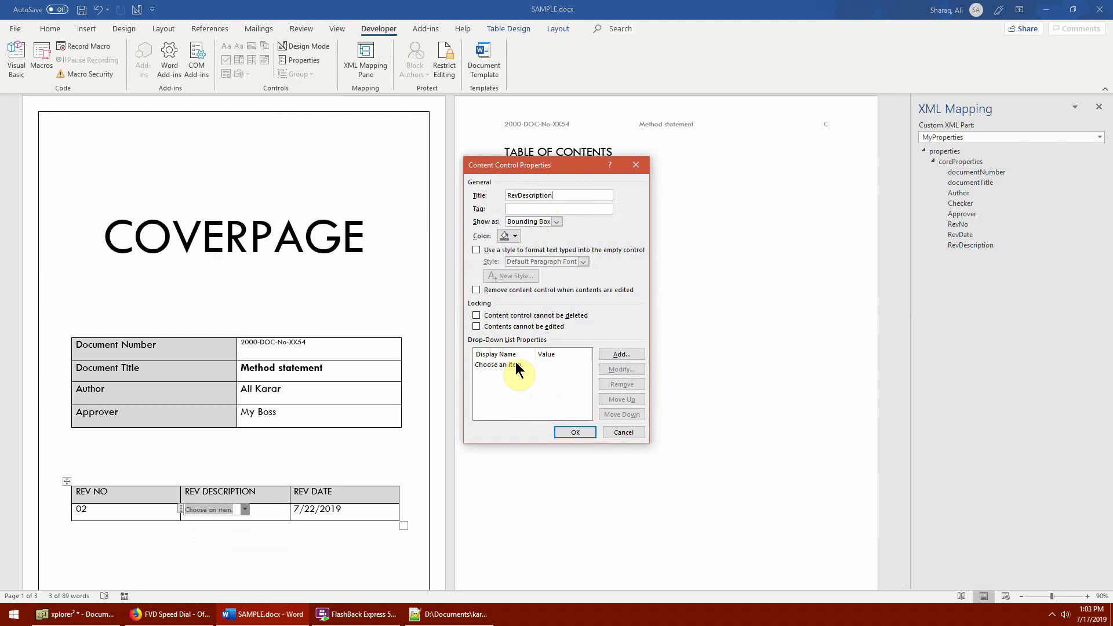
pyautogui.click(619, 356)
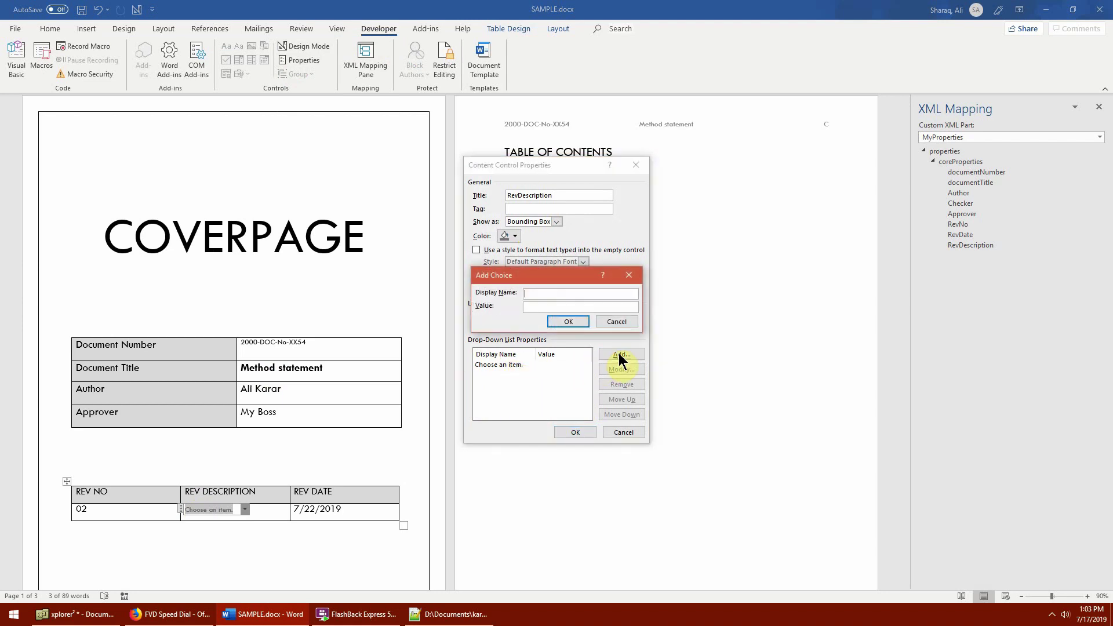
pyautogui.write('Issued for Review')
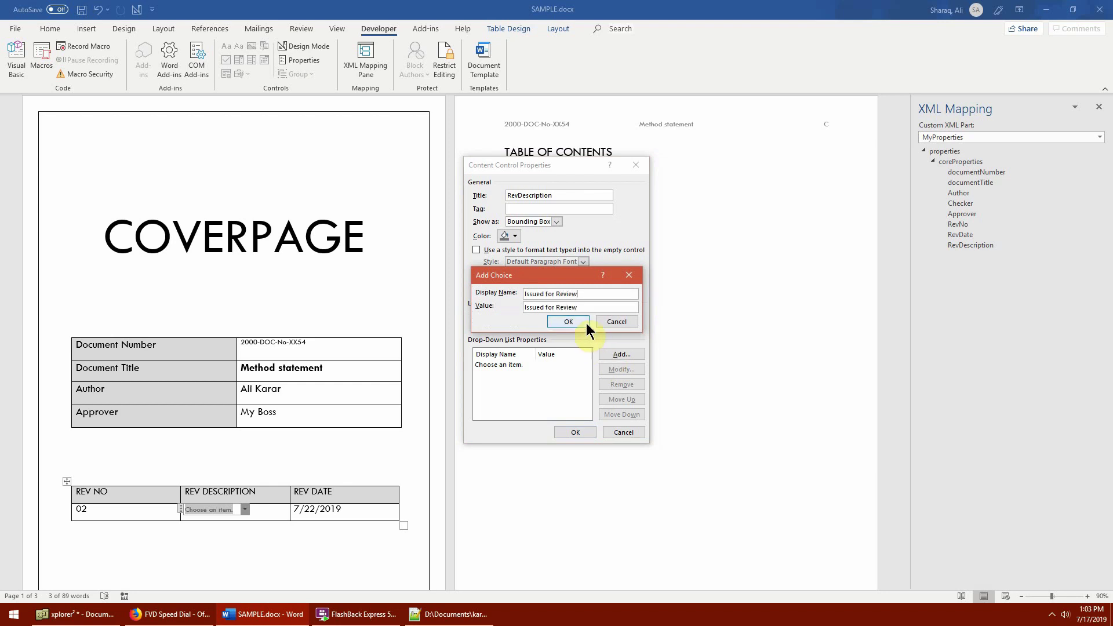
pyautogui.click(586, 325)
# - Add the choices Approved for Construction and Issued for Bid to the RevDescription dropdown list and apply its properties
pyautogui.click(625, 354)
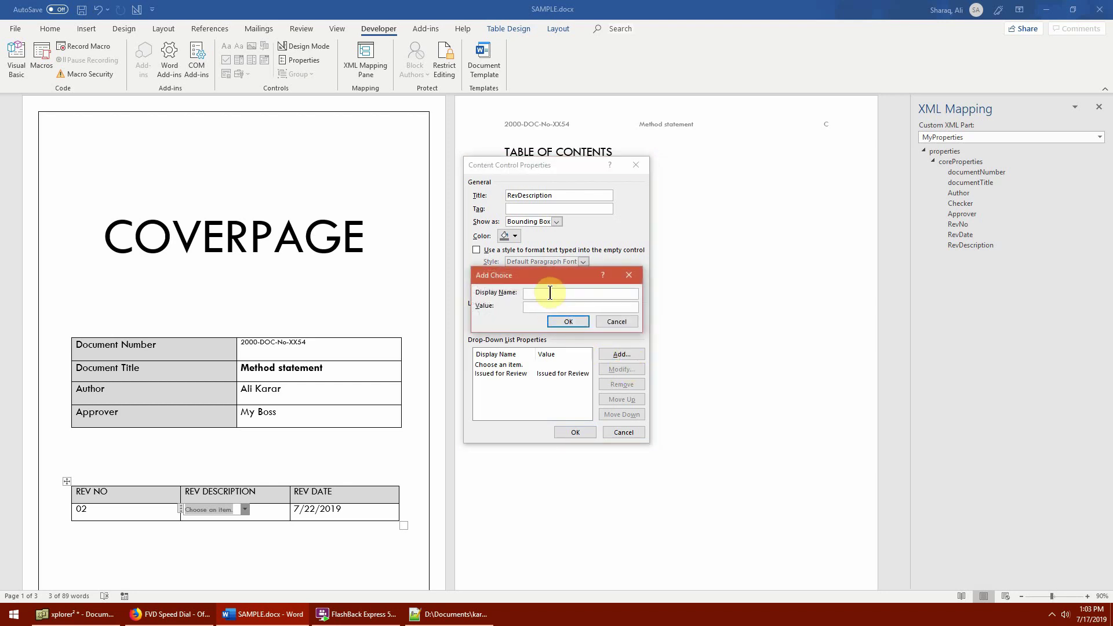
pyautogui.write('I')
pyautogui.write('App')
pyautogui.write('roved for')
pyautogui.write(' Construction')
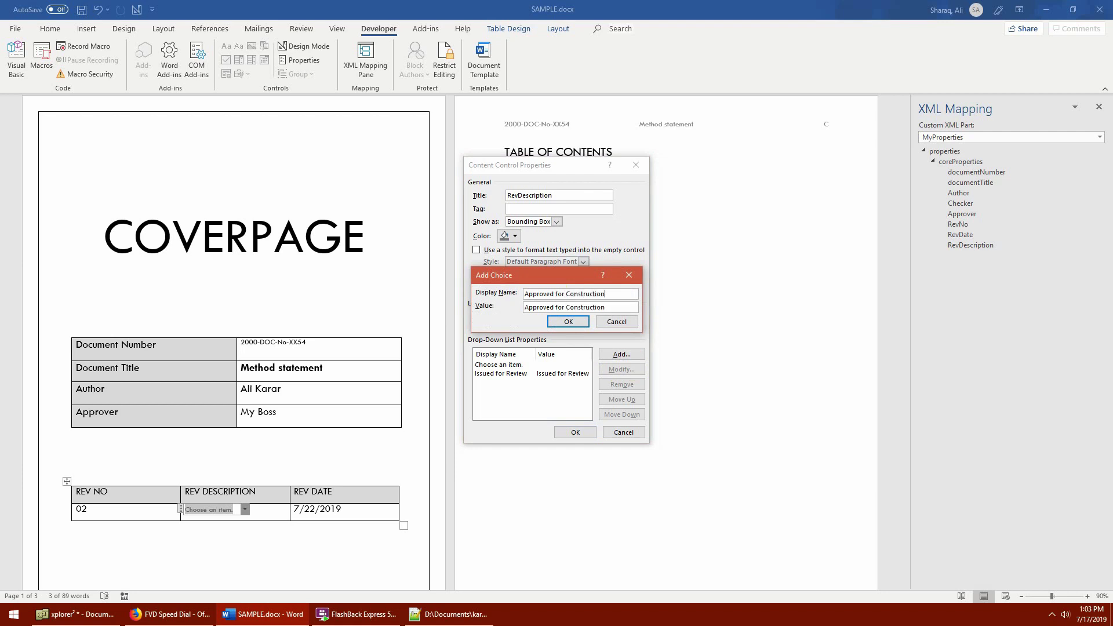
pyautogui.click(569, 322)
pyautogui.click(636, 353)
pyautogui.write('Issued for Bid')
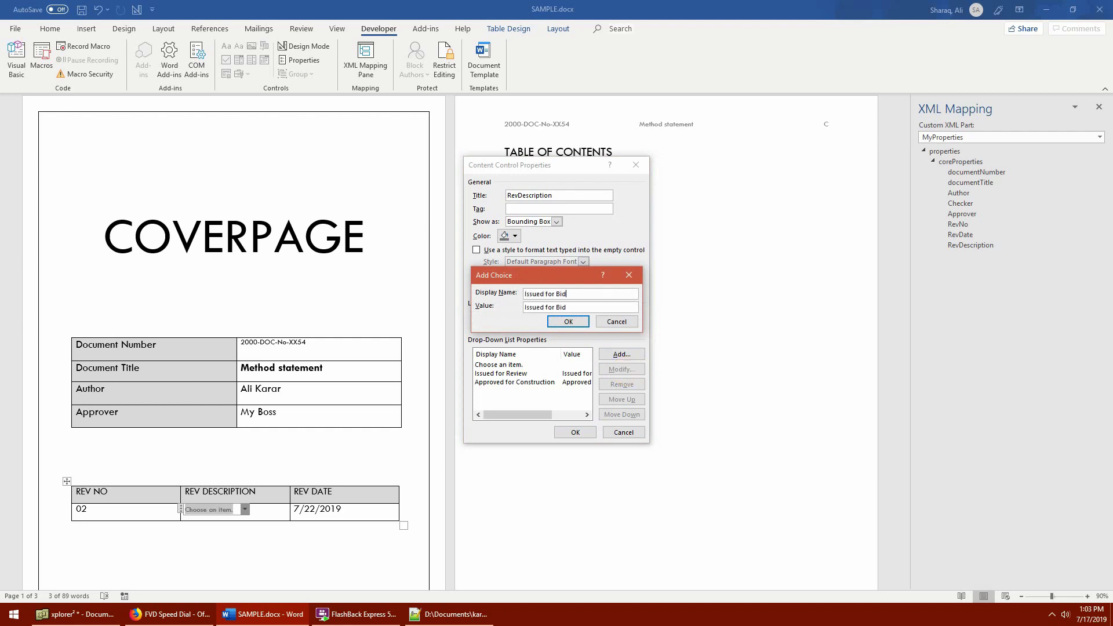
pyautogui.click(568, 321)
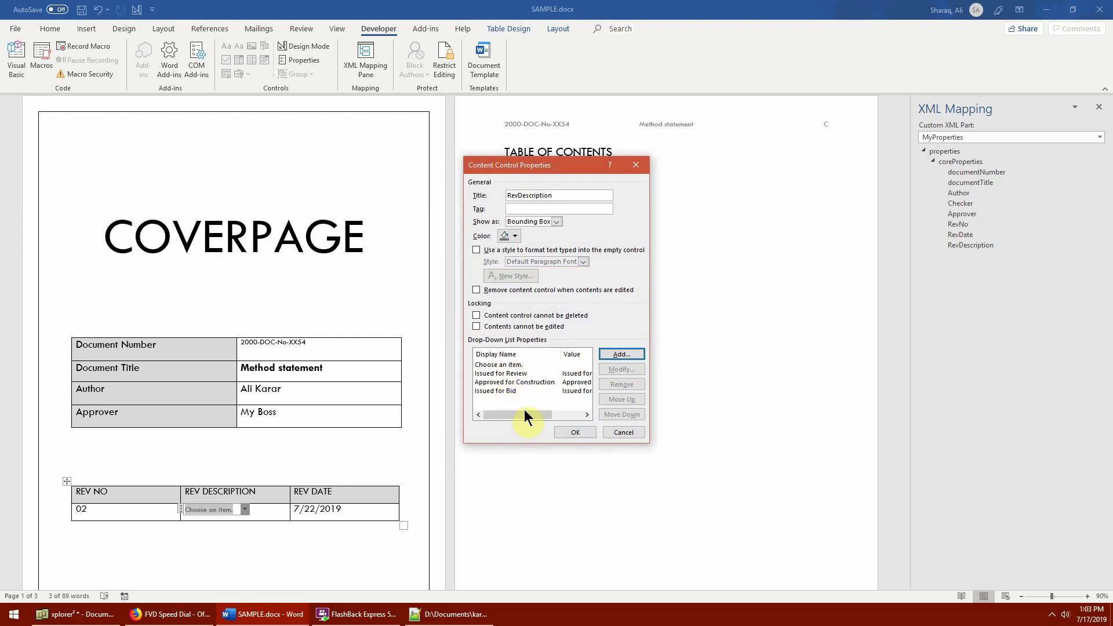
pyautogui.click(574, 433)
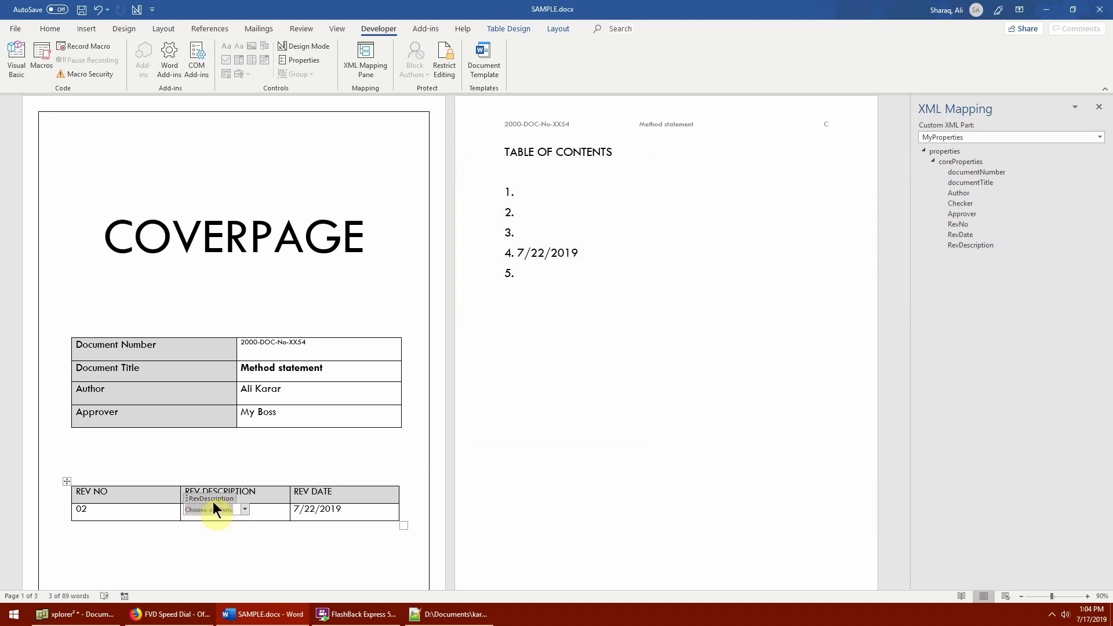
# - Try Issued for Review and Issued for Bid in the RevDescription dropdown list, ending with Approved for Construction selected
pyautogui.click(246, 510)
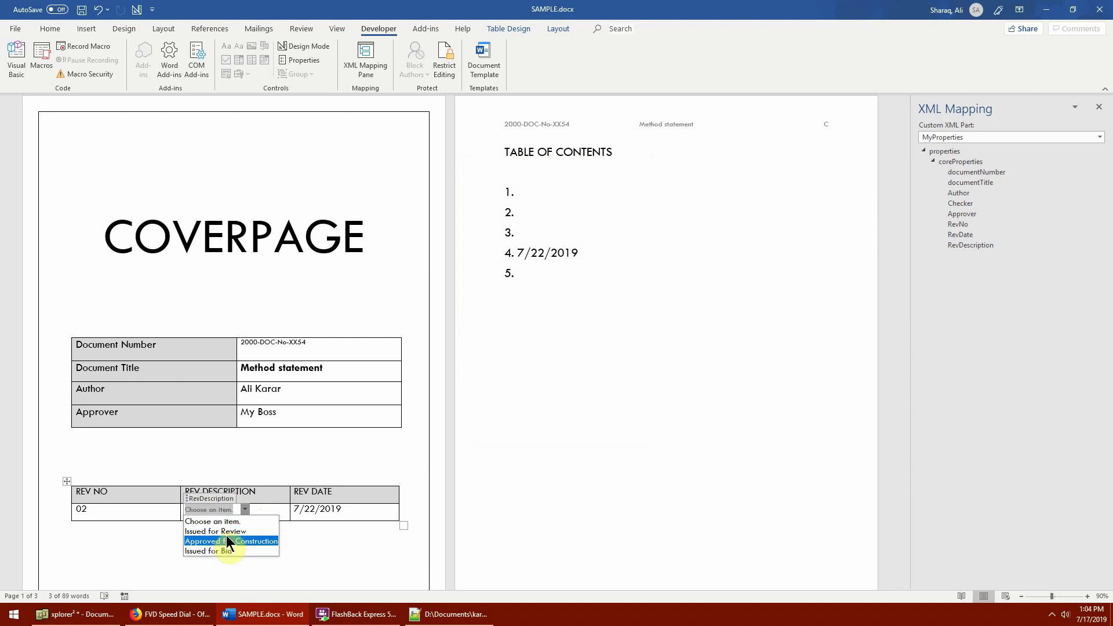
pyautogui.click(227, 533)
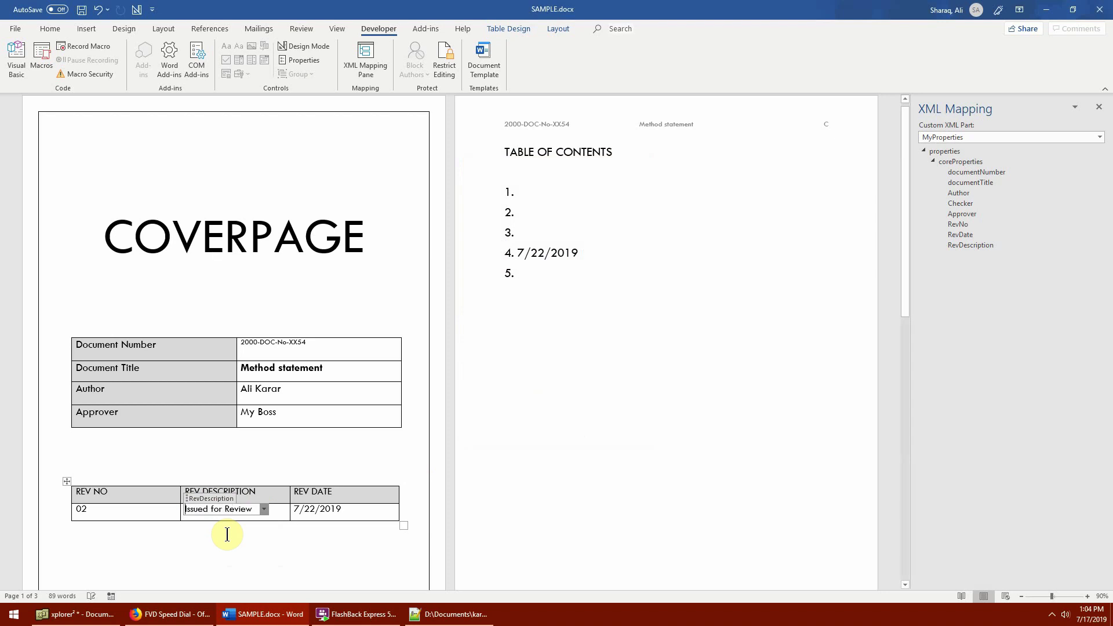
pyautogui.click(264, 510)
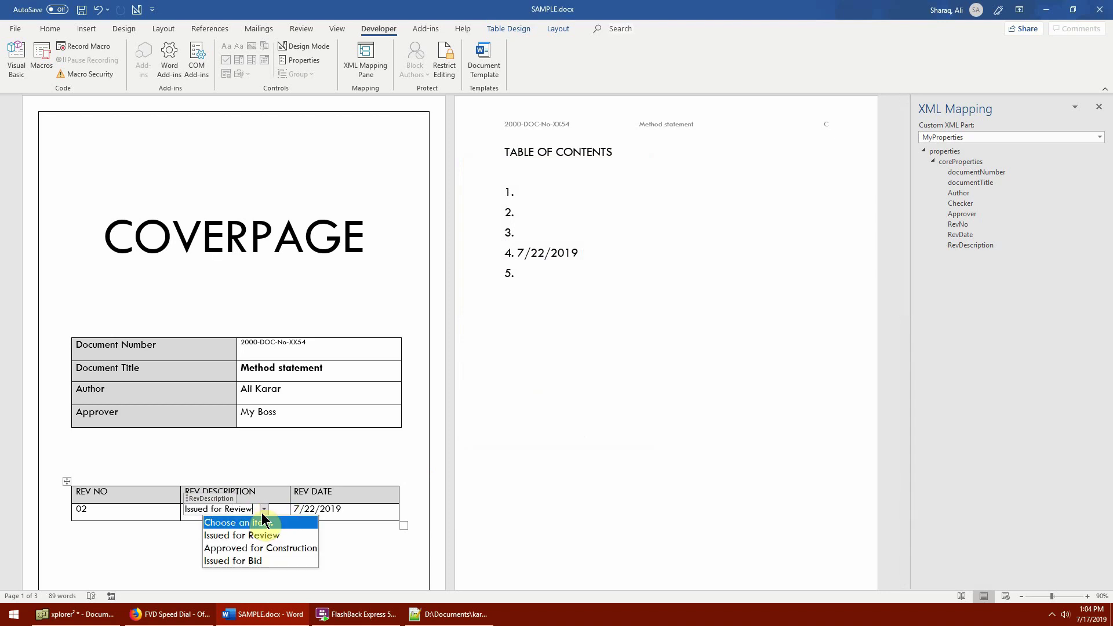
pyautogui.click(249, 560)
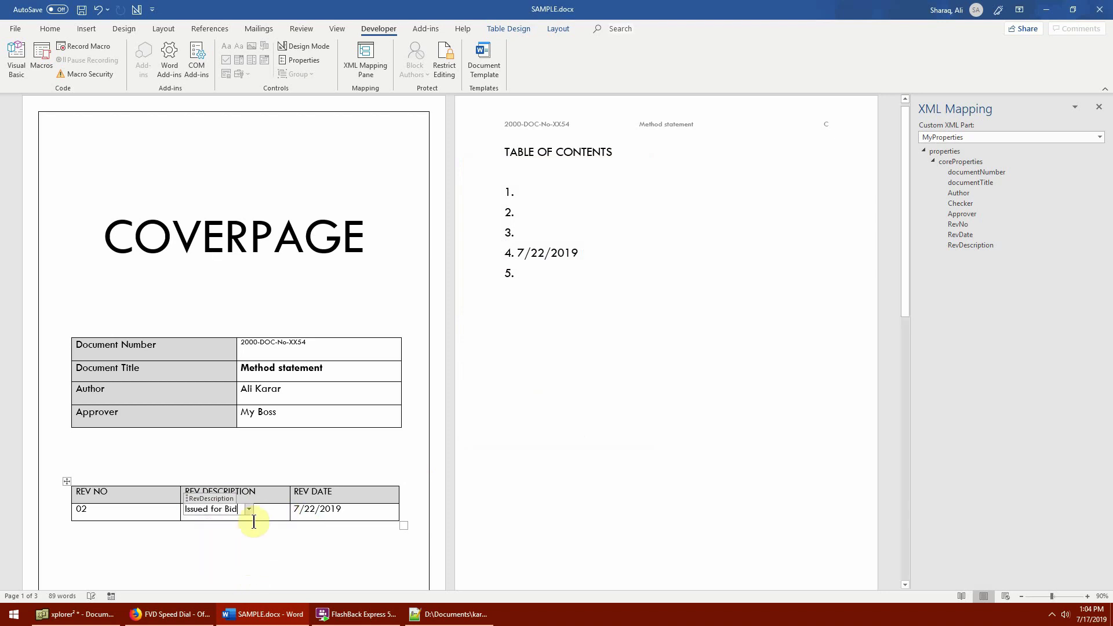
pyautogui.click(249, 510)
pyautogui.click(248, 547)
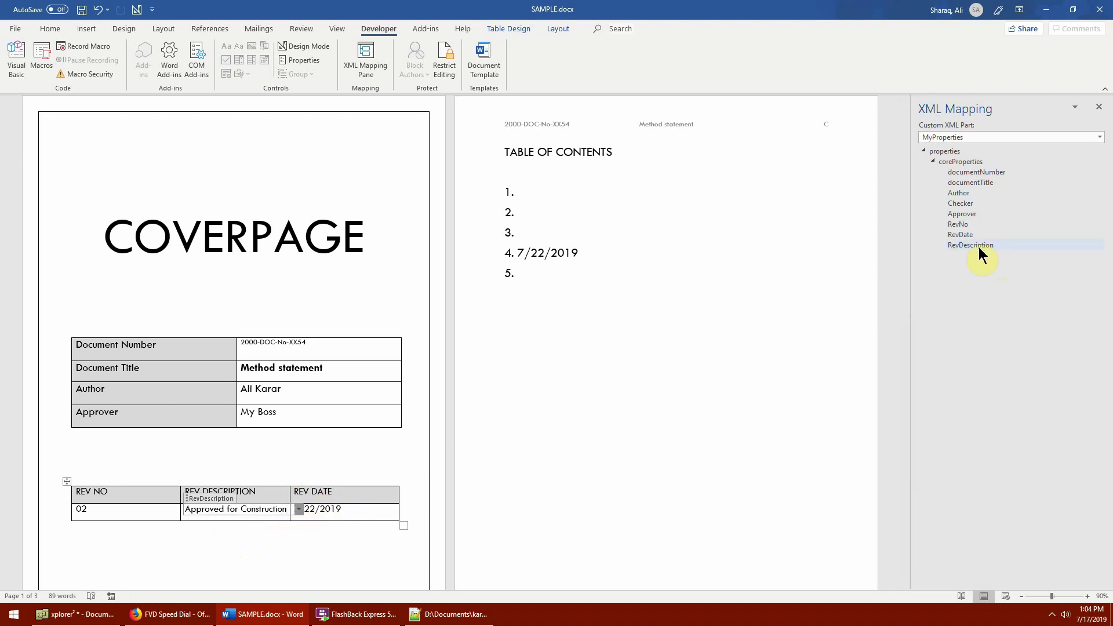
# - Set the date display format of the REV DATE date picker control to MMMM d, yyyy
pyautogui.click(321, 511)
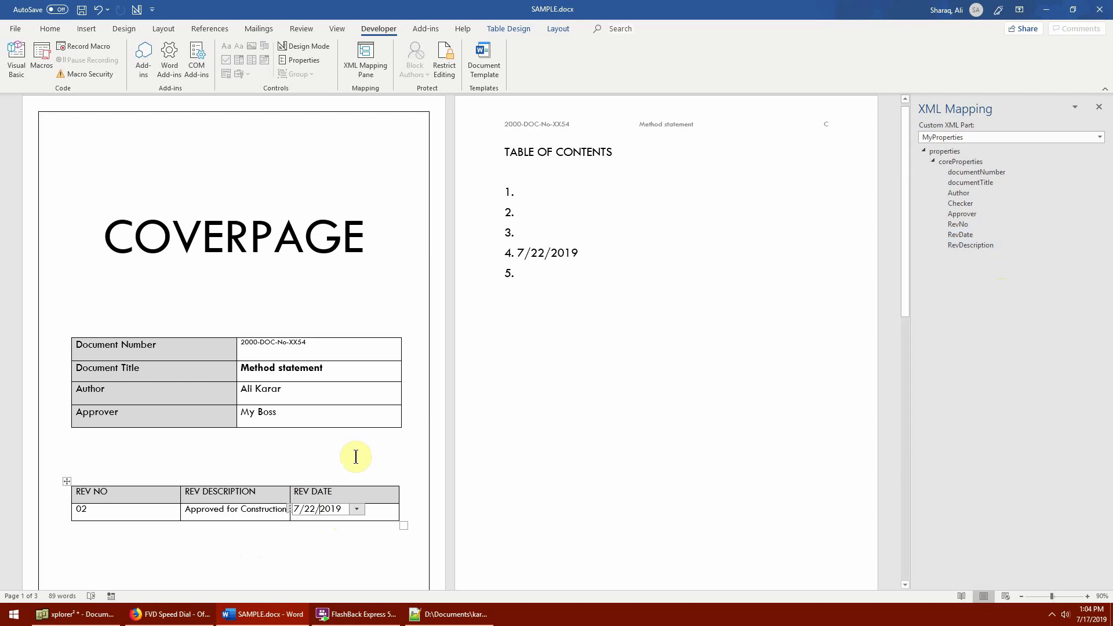
pyautogui.click(318, 509)
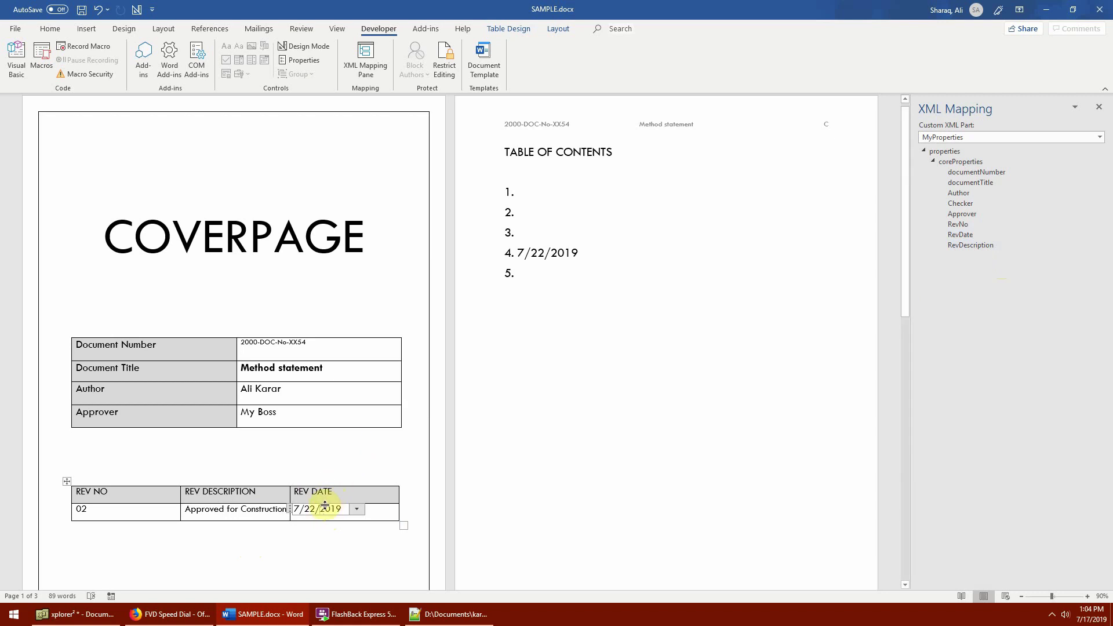
pyautogui.click(294, 62)
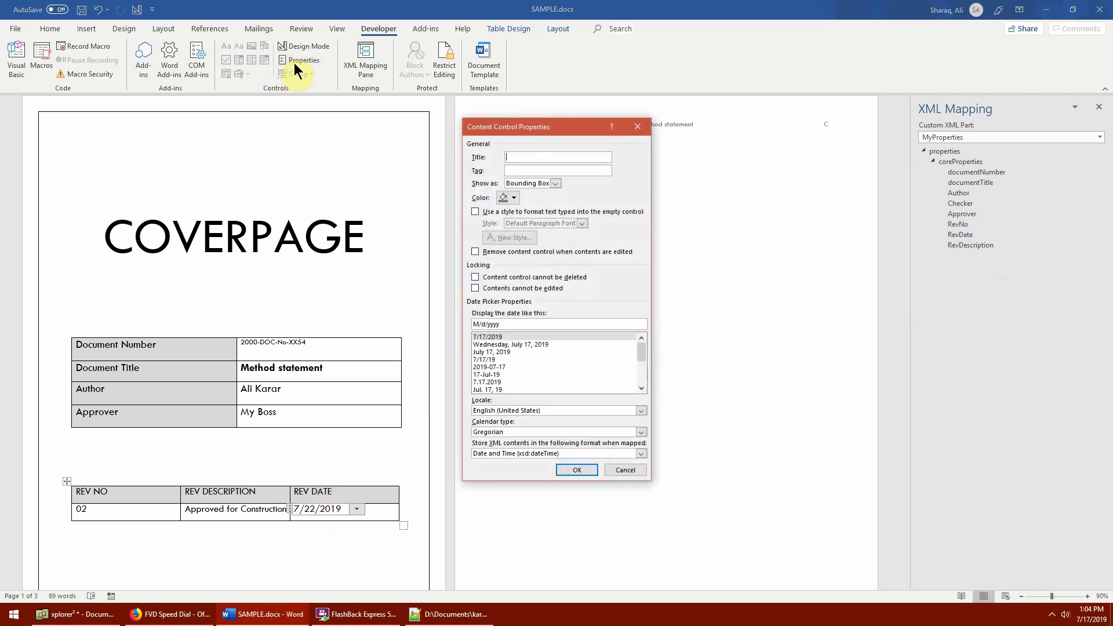
pyautogui.click(502, 352)
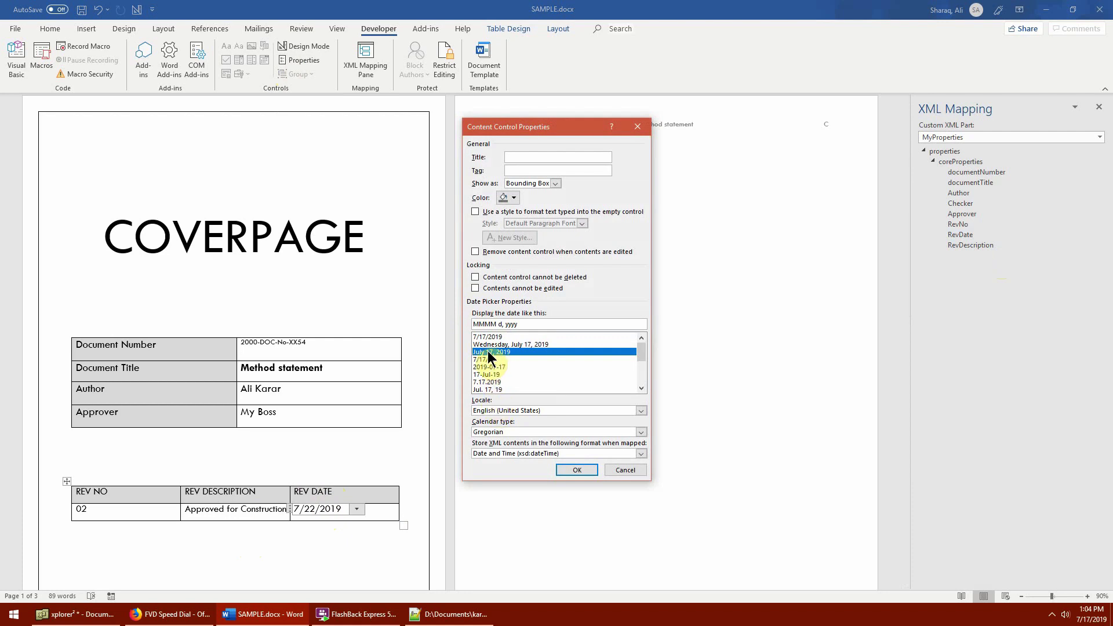
pyautogui.click(575, 470)
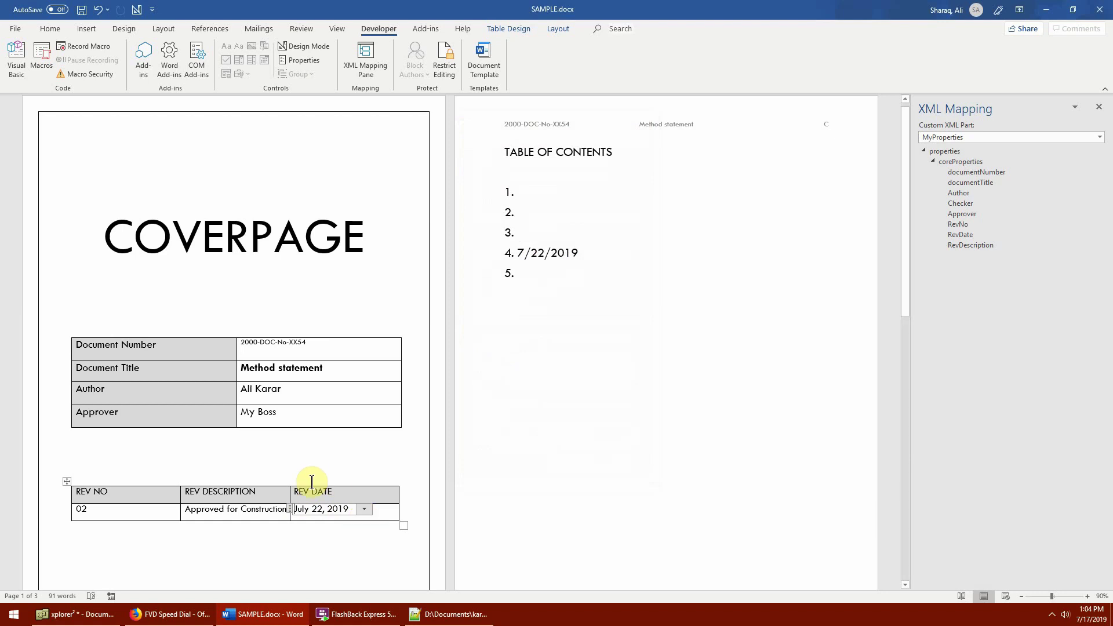
# - Copy the REV DATE date picker control from the cover page table into item 1 of the table of contents and check its calendar
pyautogui.click(337, 492)
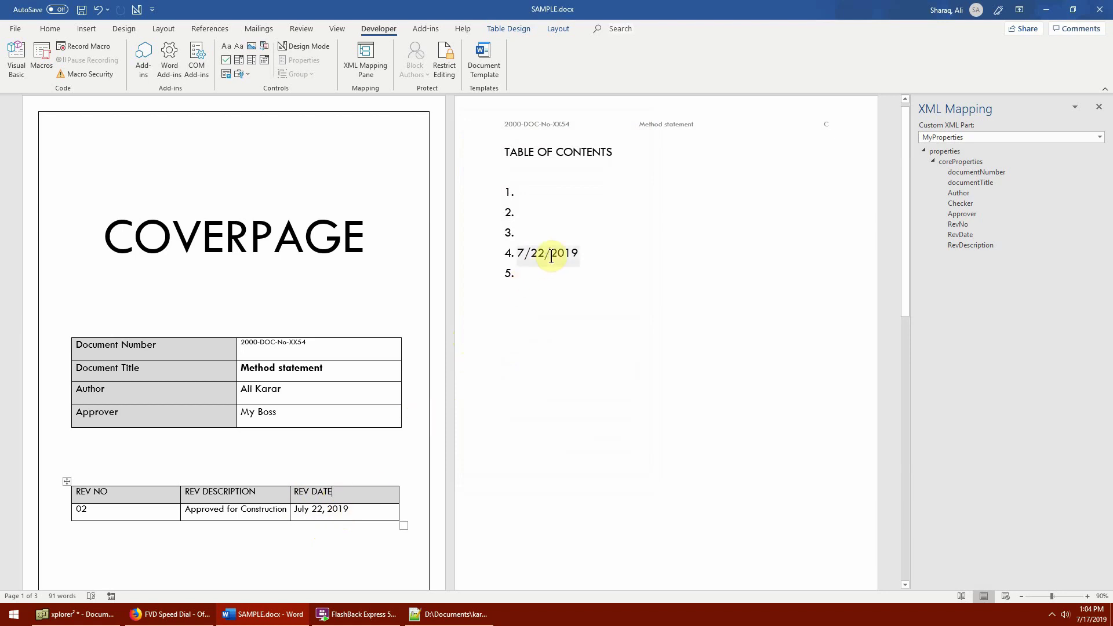
pyautogui.click(301, 513)
pyautogui.click(290, 514)
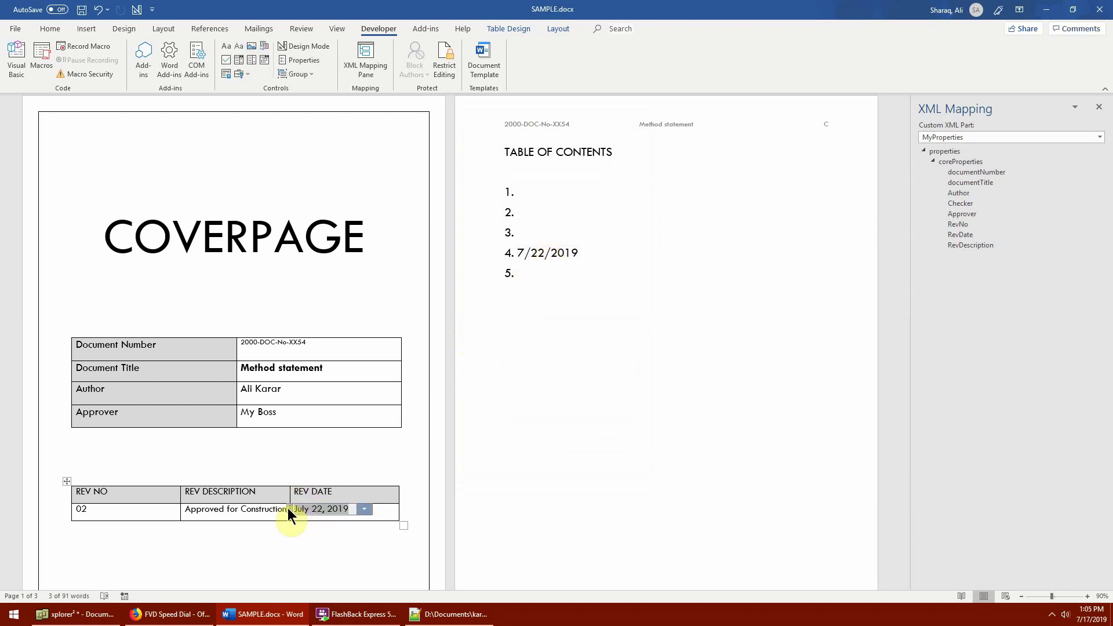
pyautogui.hotkey('ctrl', 'c')
pyautogui.click(548, 194)
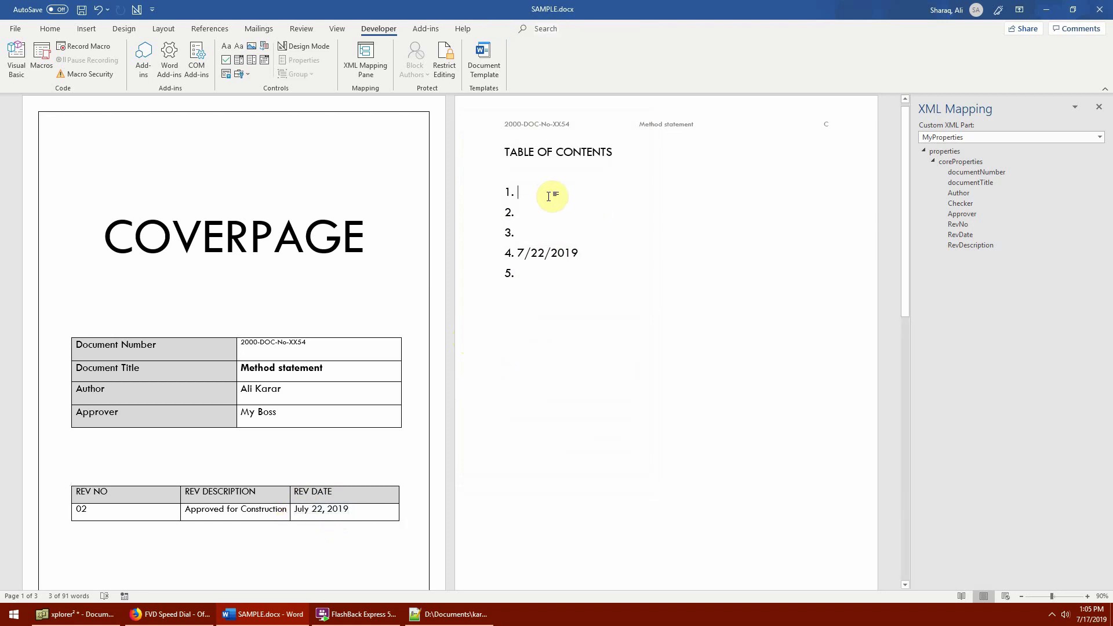
pyautogui.hotkey('ctrl', 'v')
pyautogui.click(582, 195)
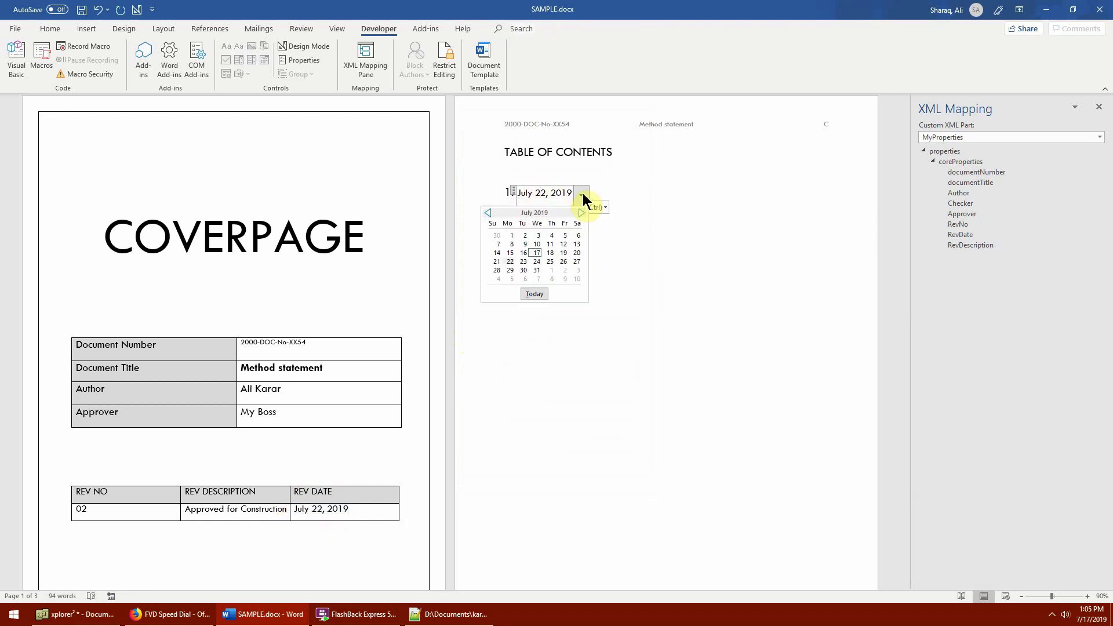
pyautogui.click(547, 305)
# - Copy the RevDescription dropdown list control from the cover page table into item 2 of the table of contents and check its choices
pyautogui.click(192, 509)
pyautogui.click(191, 500)
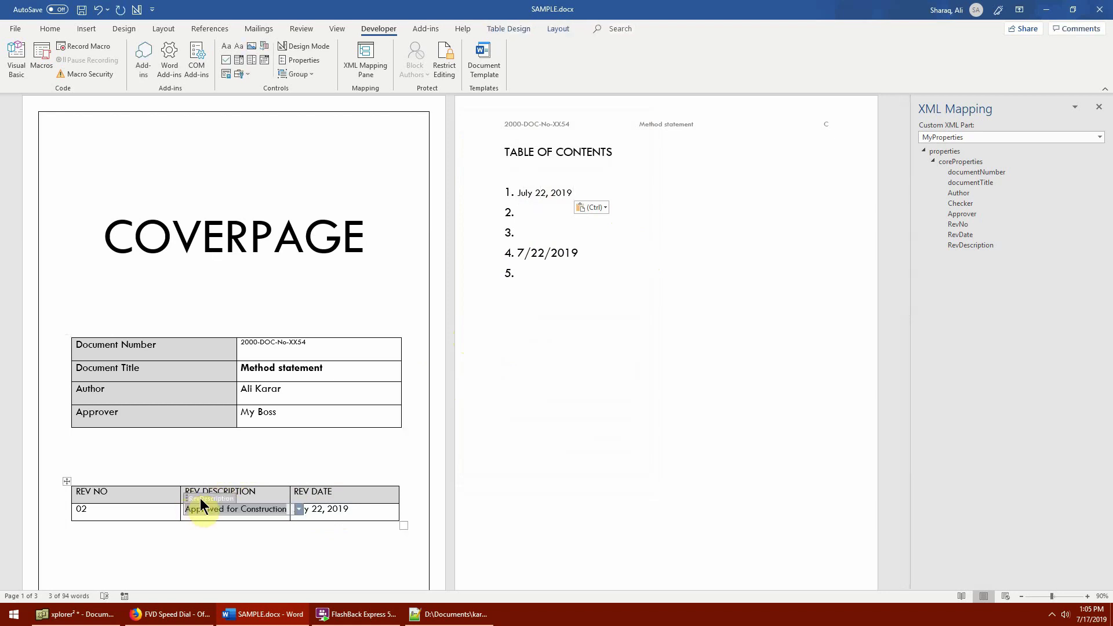
pyautogui.click(550, 216)
pyautogui.hotkey('ctrl', 'v')
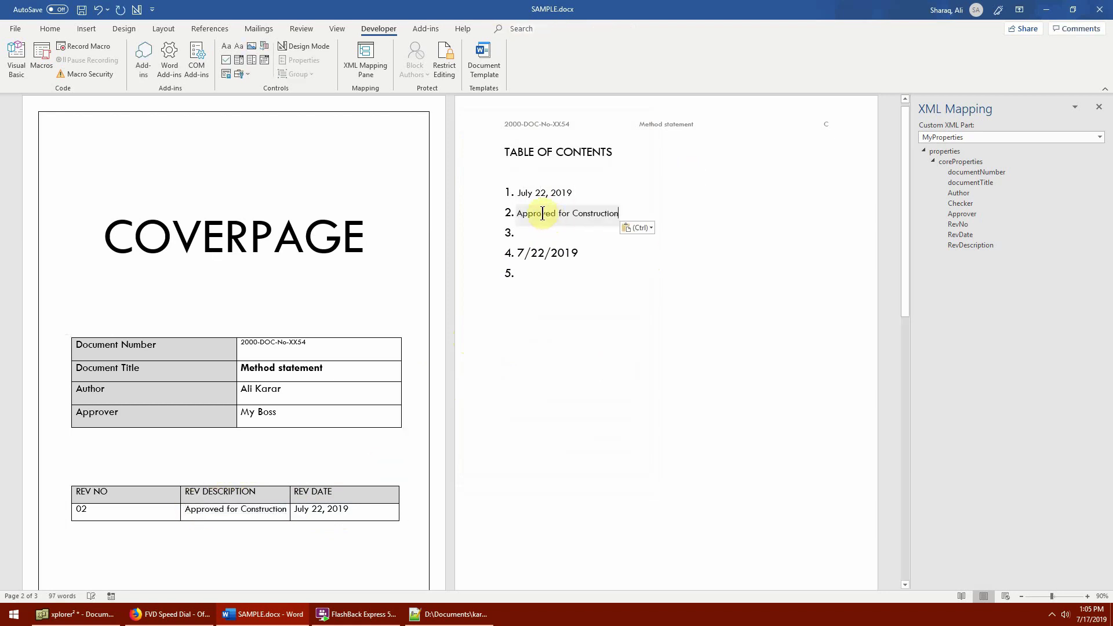
pyautogui.click(623, 215)
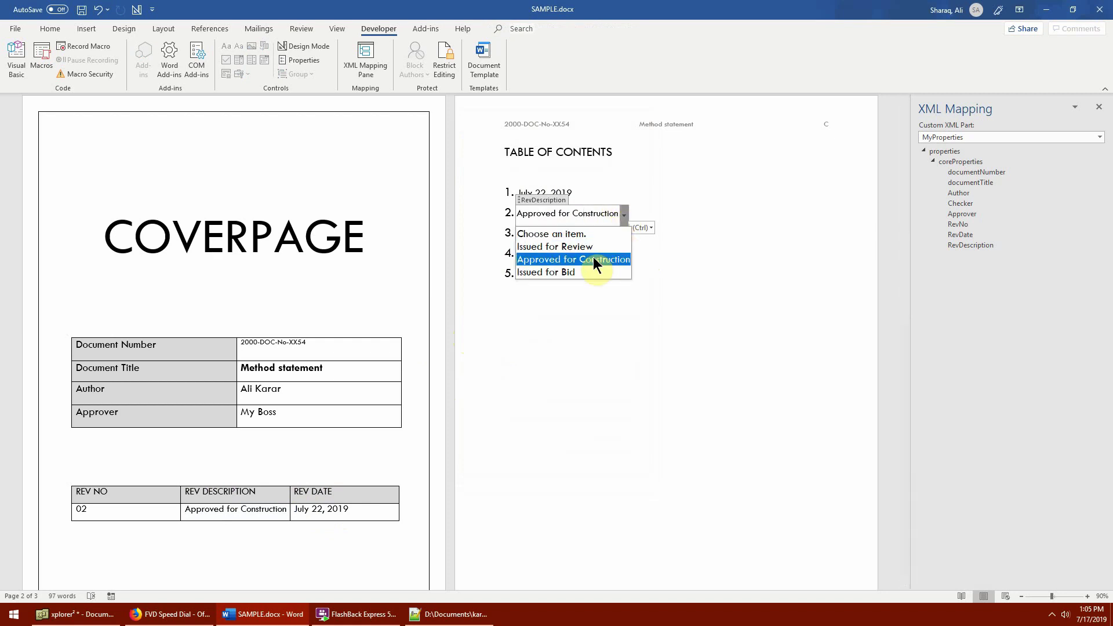
pyautogui.click(565, 316)
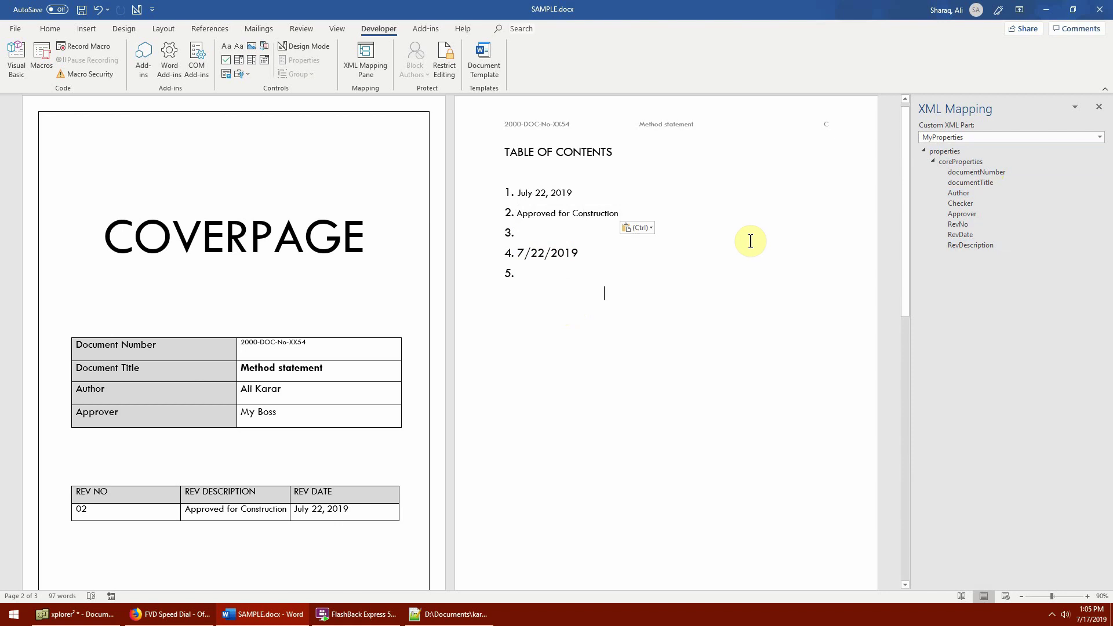
# - Choose Issued for Bid in the copied RevDescription dropdown list at item 2 of the table of contents
pyautogui.click(565, 213)
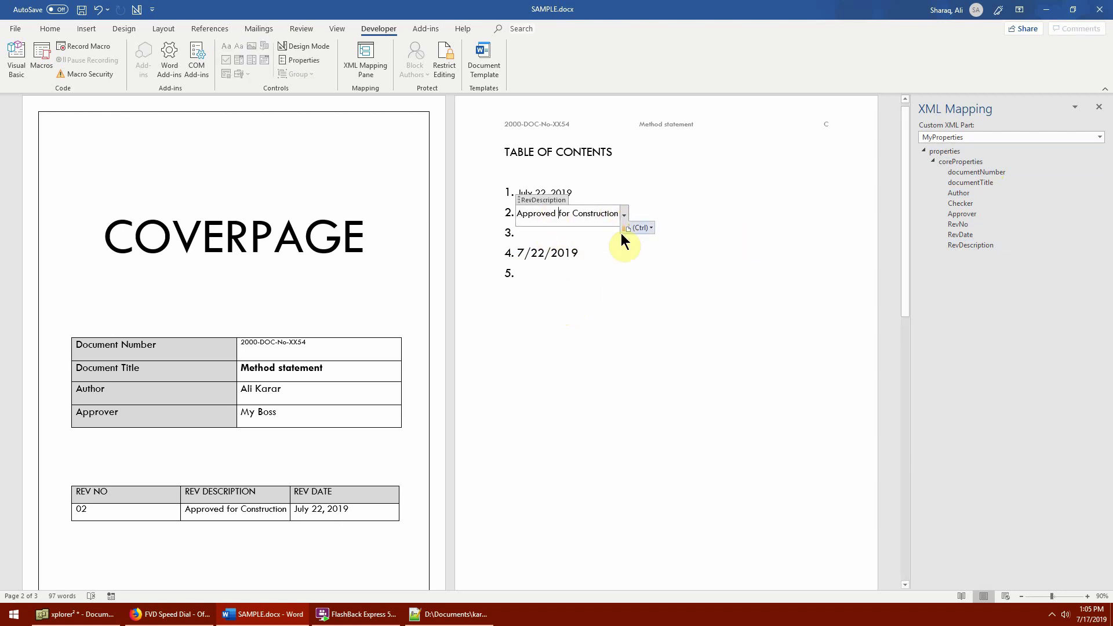
pyautogui.click(624, 214)
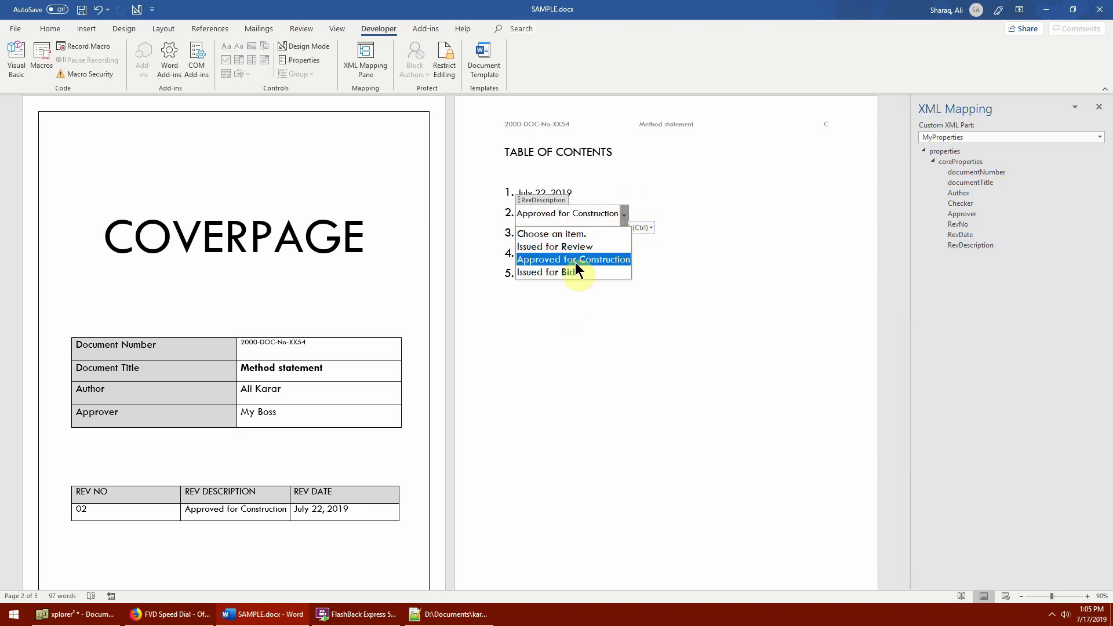
pyautogui.click(571, 272)
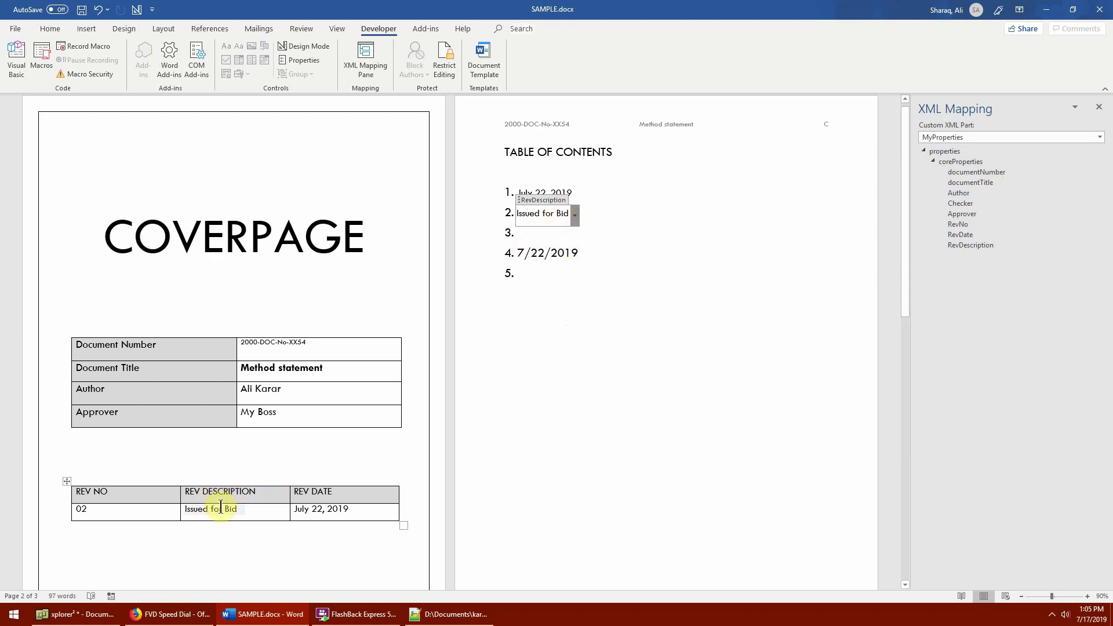
pyautogui.click(539, 233)
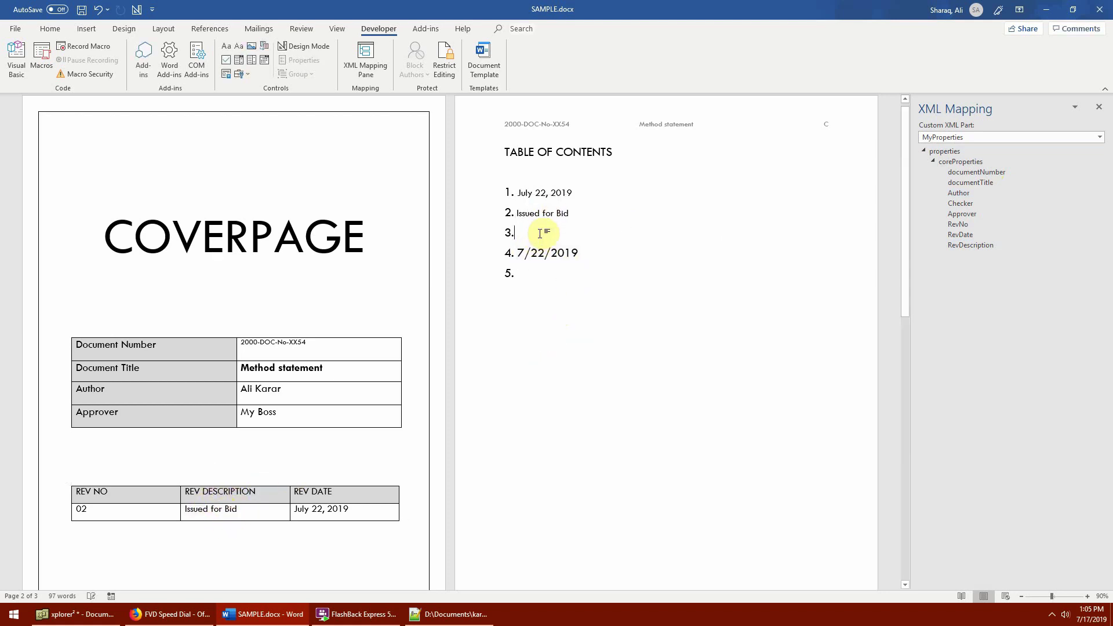